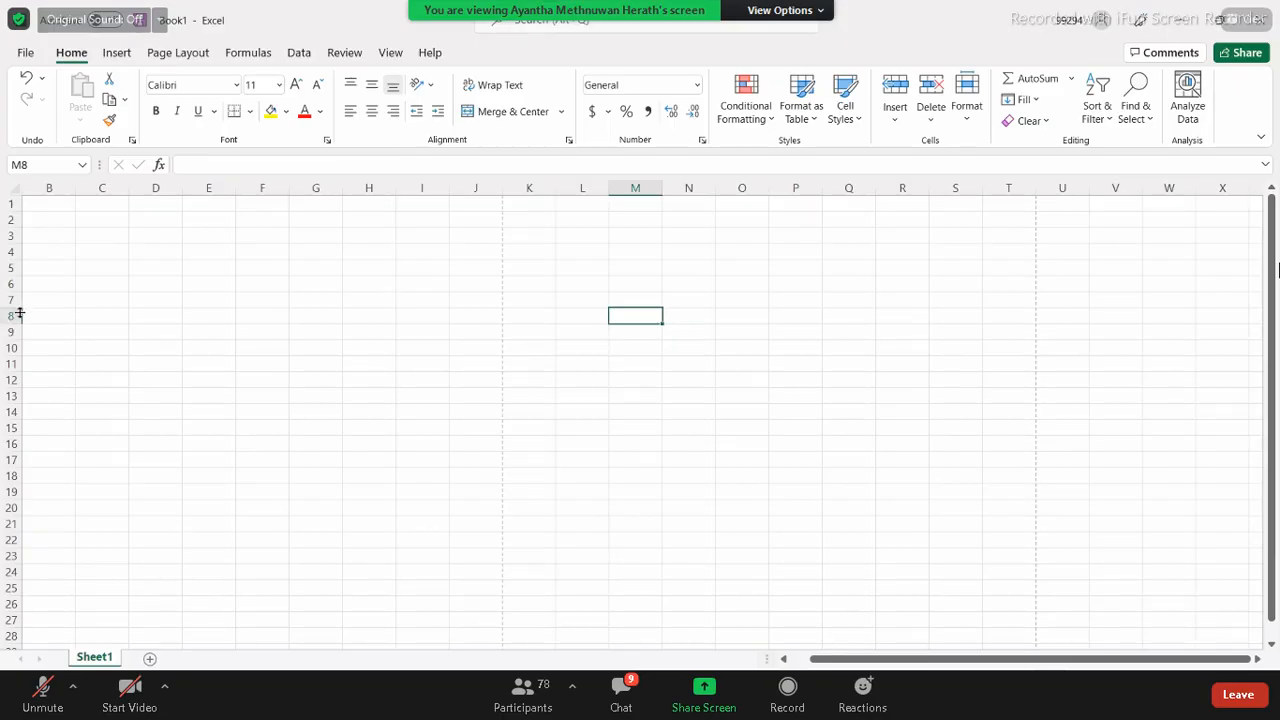
{"action": "left_click", "coordinate": [34, 165]}
{"action": "left_click", "coordinate": [52, 168]}
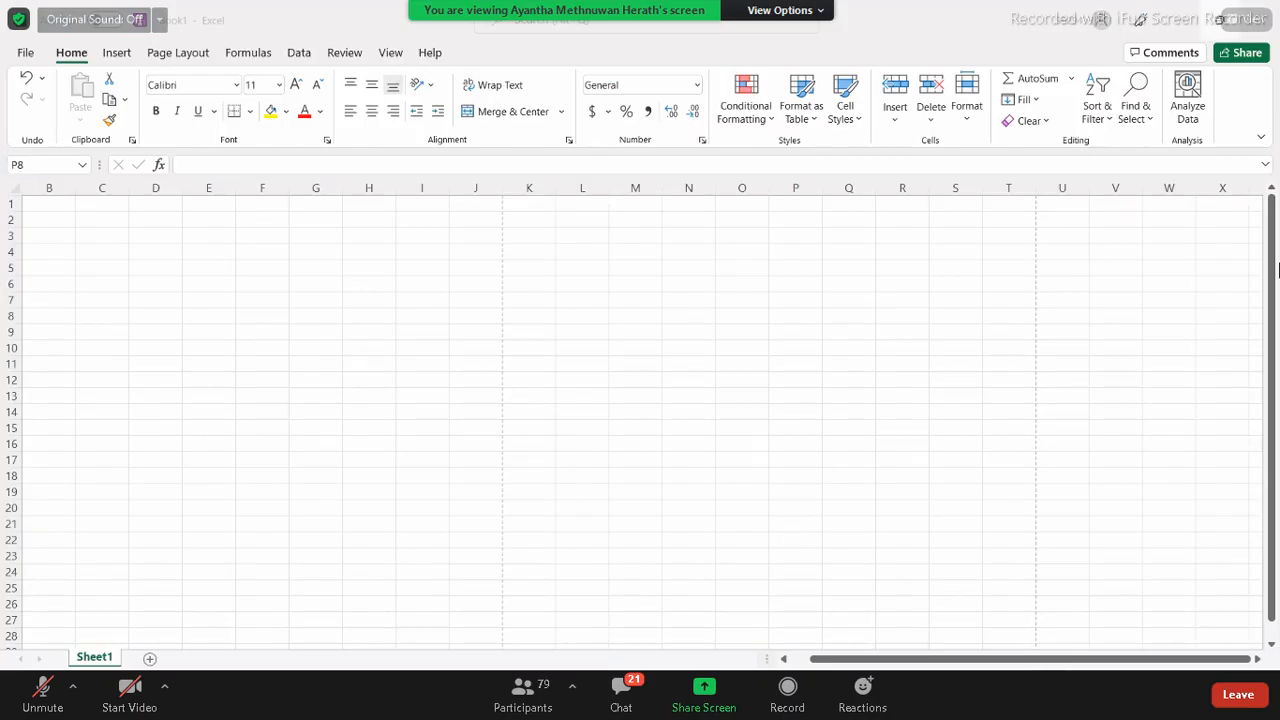
{"action": "left_click", "coordinate": [846, 660]}
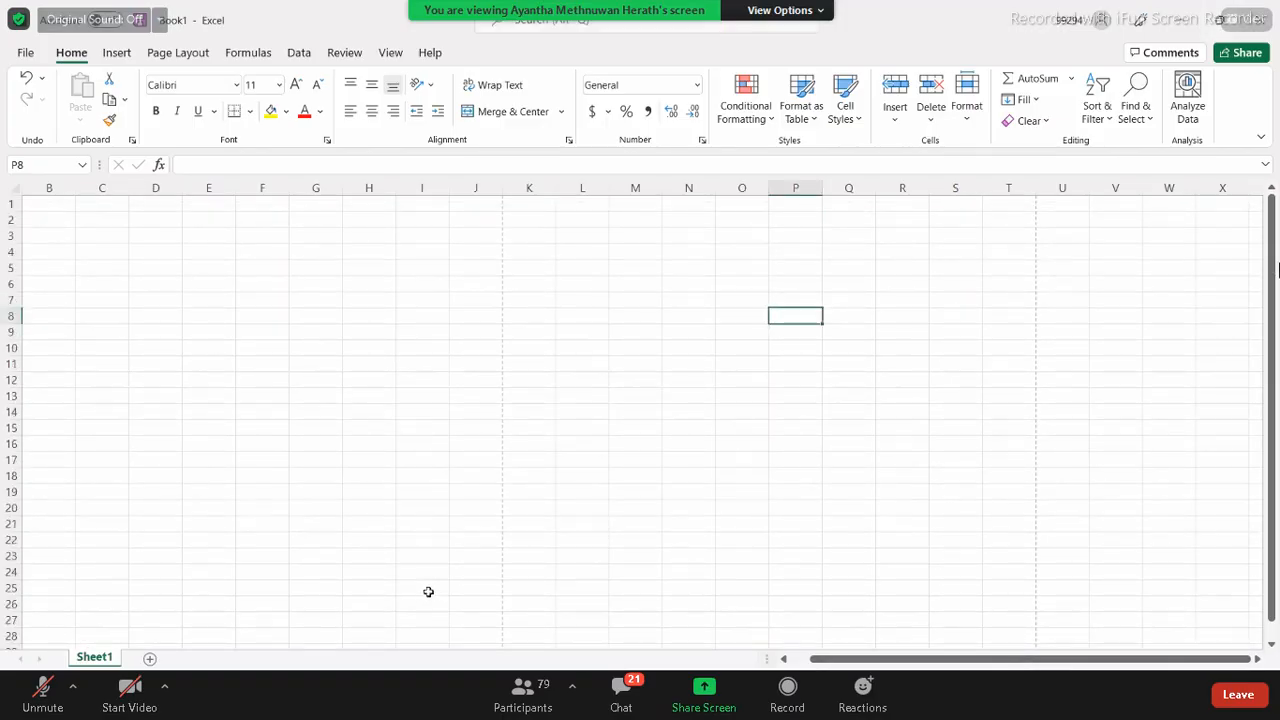
Step: Move the active cell along row 8 to BB8 and point out its cell address
{"action": "key", "text": "Right"}
{"action": "key", "text": "Right"}
{"action": "key", "text": "Right"}
{"action": "key", "text": "Right"}
{"action": "key", "text": "Right"}
{"action": "key", "text": "Right"}
{"action": "key", "text": "Right"}
{"action": "key", "text": "Right"}
{"action": "key", "text": "Right"}
{"action": "key", "text": "Right"}
{"action": "key", "text": "Right"}
{"action": "key", "text": "Right"}
{"action": "key", "text": "Right"}
{"action": "key", "text": "Right"}
{"action": "key", "text": "Right"}
{"action": "key", "text": "Right"}
{"action": "key", "text": "Right"}
{"action": "key", "text": "Right"}
{"action": "key", "text": "Right"}
{"action": "key", "text": "Right"}
{"action": "key", "text": "Right"}
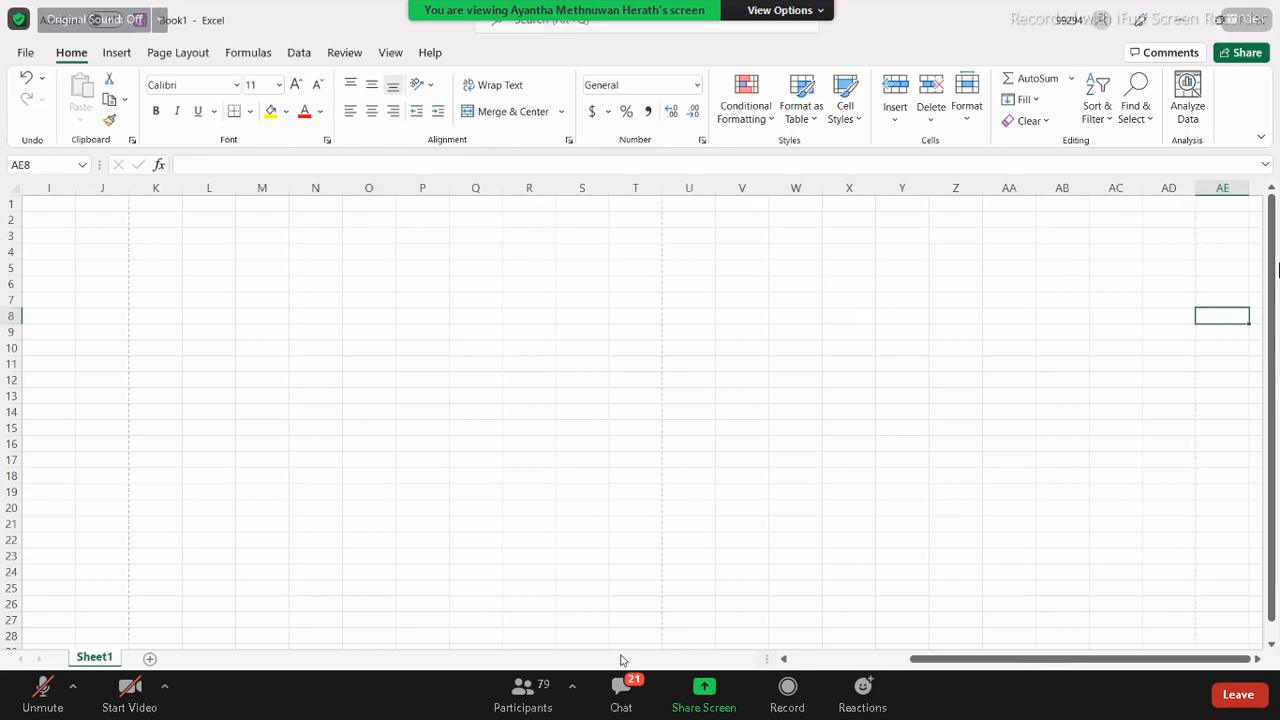
{"action": "left_click", "coordinate": [84, 166]}
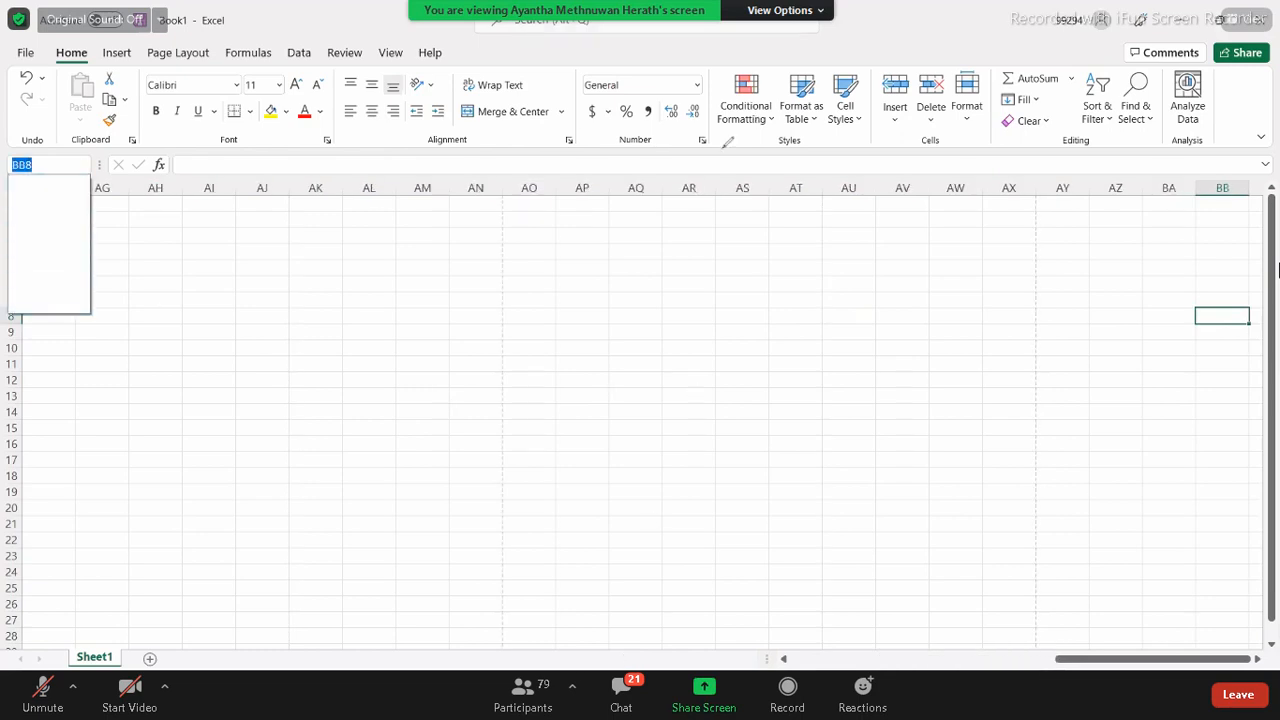
{"action": "mouse_move", "coordinate": [28, 168]}
{"action": "left_mouse_down"}
{"action": "mouse_move", "coordinate": [9, 165]}
{"action": "mouse_move", "coordinate": [26, 166]}
{"action": "left_mouse_up"}
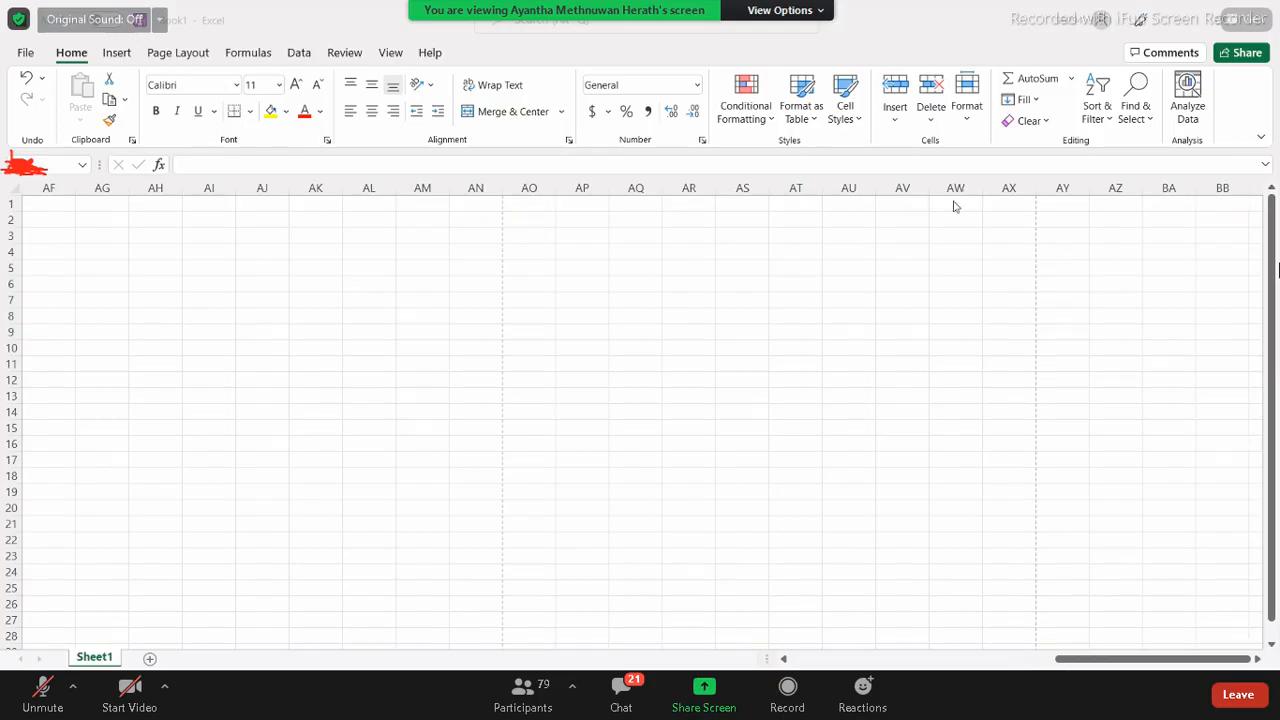
Step: Move the active cell along row 8 out to BF8 and back to AU8
{"action": "key", "text": "Right"}
{"action": "key", "text": "Right"}
{"action": "key", "text": "Right"}
{"action": "key", "text": "Right"}
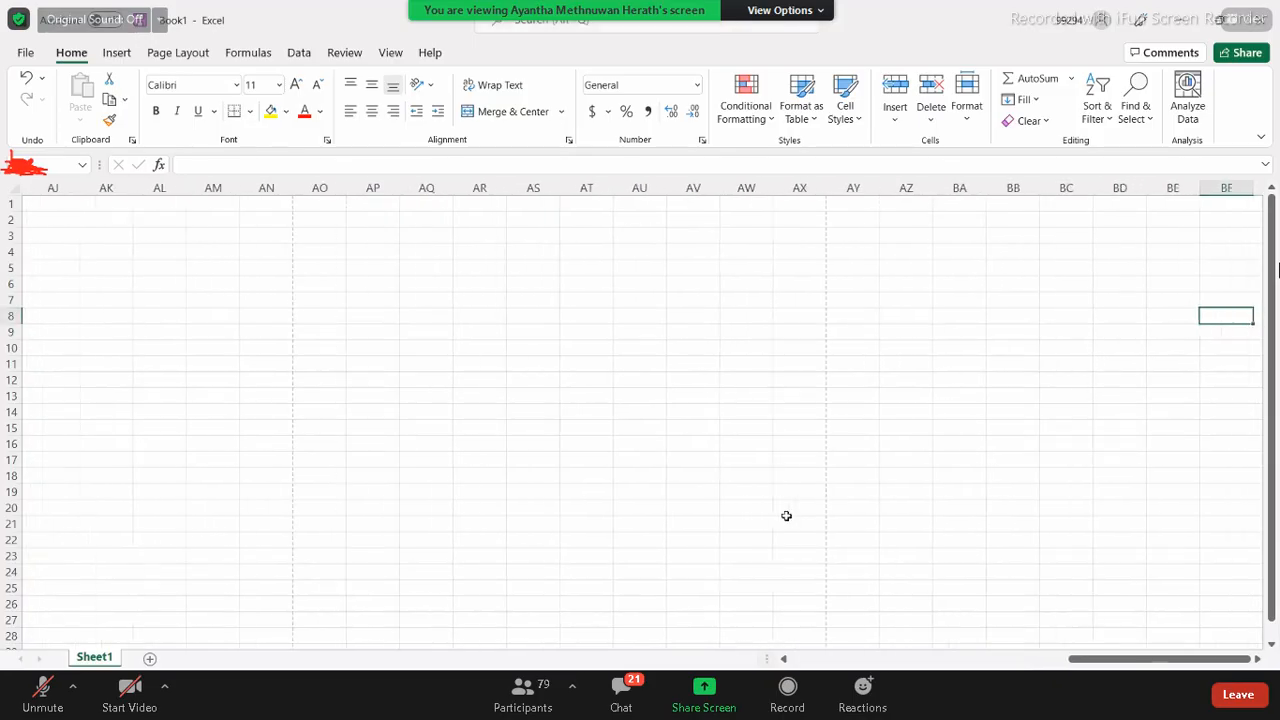
{"action": "key", "text": "Left"}
{"action": "key", "text": "Left"}
{"action": "key", "text": "Left"}
{"action": "key", "text": "Left"}
{"action": "key", "text": "Left"}
{"action": "key", "text": "Left"}
{"action": "key", "text": "Left"}
{"action": "key", "text": "Left"}
{"action": "key", "text": "Left"}
{"action": "key", "text": "Left"}
{"action": "key", "text": "Left"}
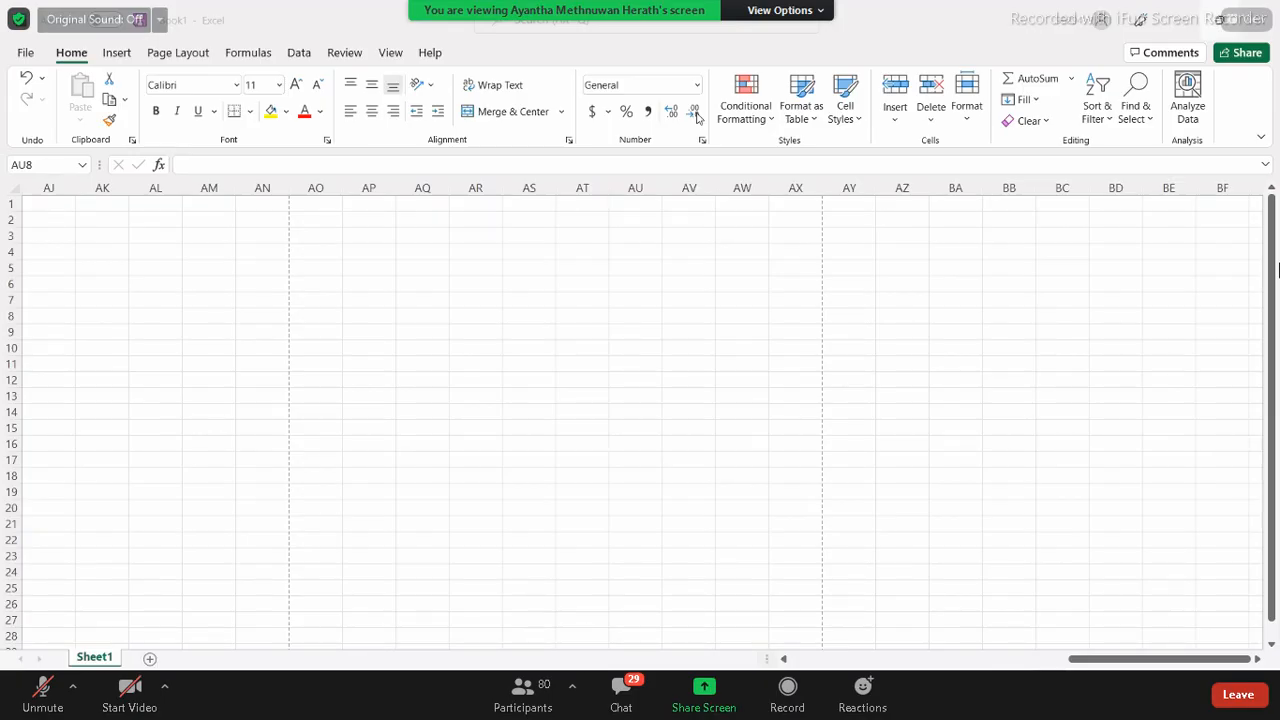
{"action": "left_click", "coordinate": [613, 311]}
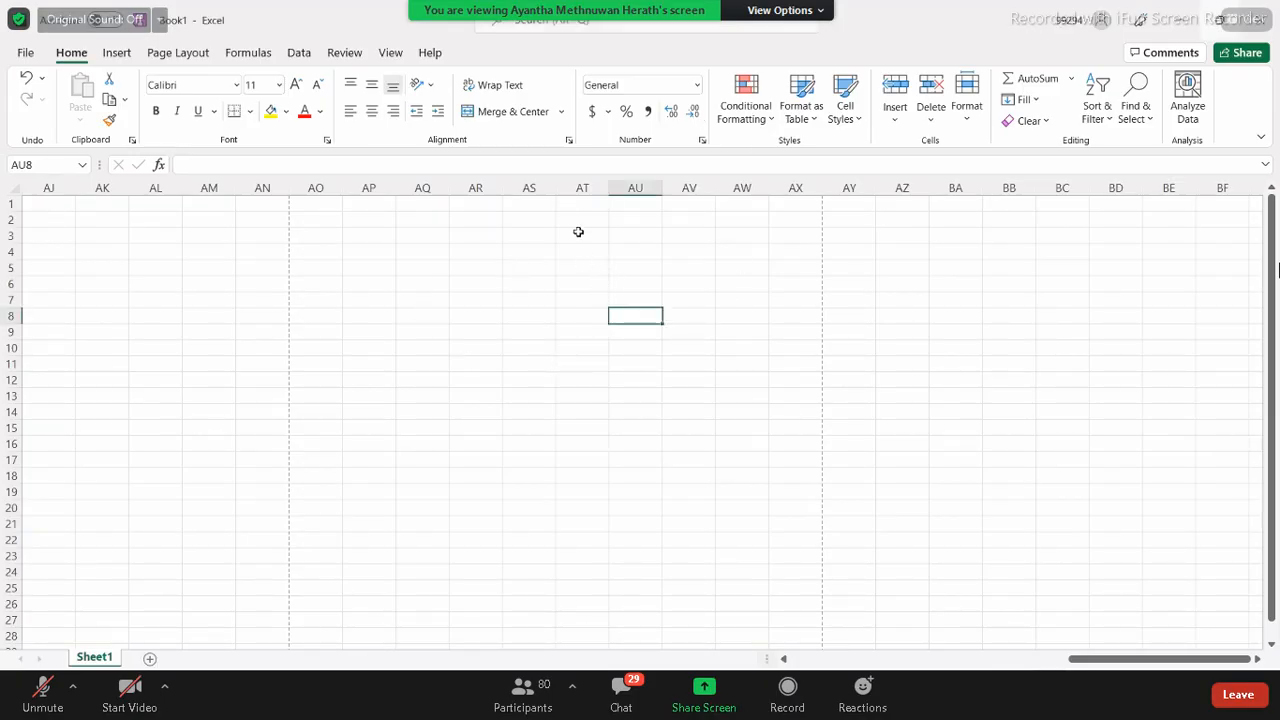
Step: Switch from the PowerPoint slides back to the Excel workbook and select the single-row range AQ8:AS8
{"action": "left_click", "coordinate": [519, 318]}
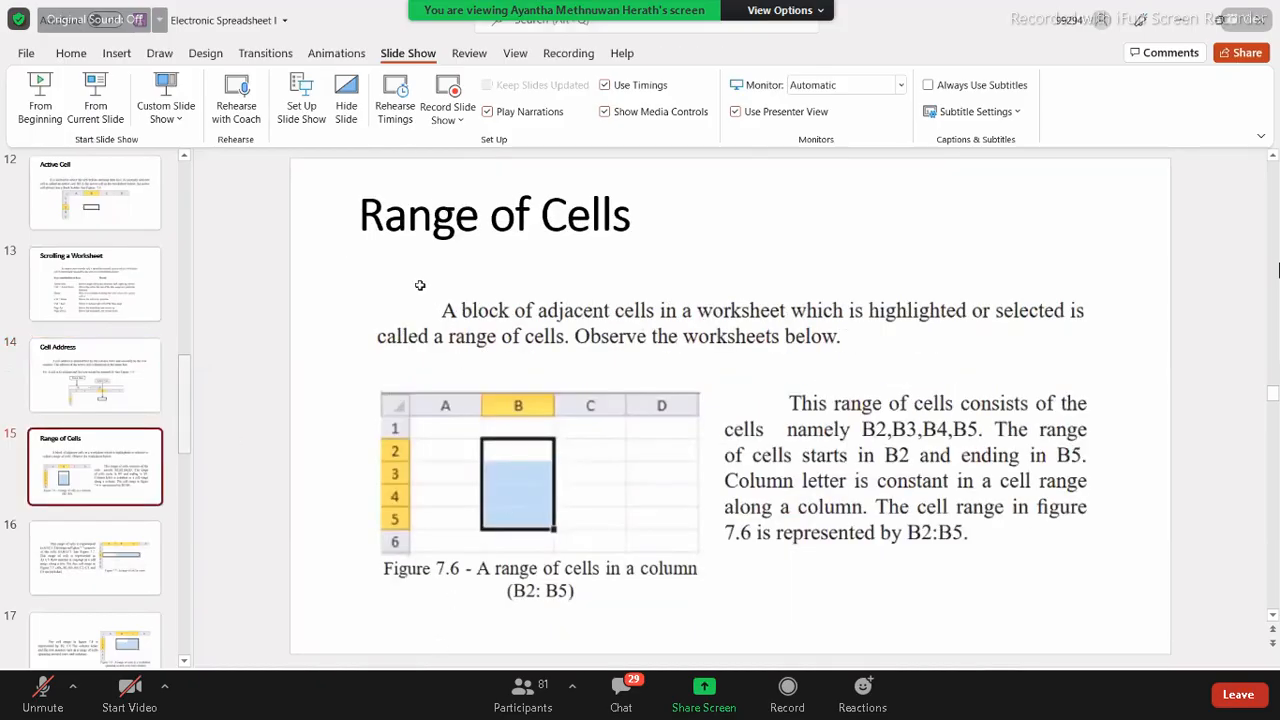
{"action": "key", "text": "alt+Tab"}
{"action": "left_click_drag", "start_coordinate": [600, 294], "coordinate": [595, 360]}
{"action": "left_click_drag", "start_coordinate": [400, 318], "coordinate": [554, 328]}
{"action": "left_click_drag", "start_coordinate": [554, 318], "coordinate": [554, 316]}
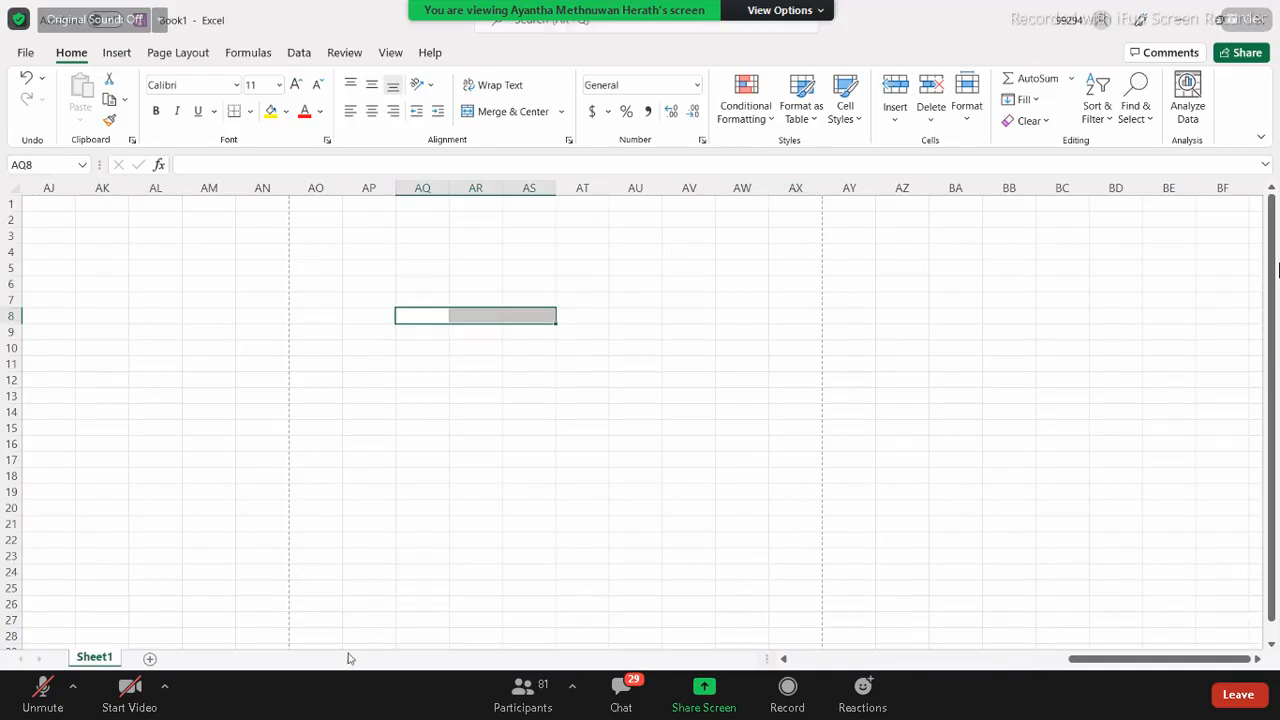
Step: Check the Range of Cells slide in PowerPoint, return to Excel and select the block AP4:AQ6
{"action": "key", "text": "alt+Tab"}
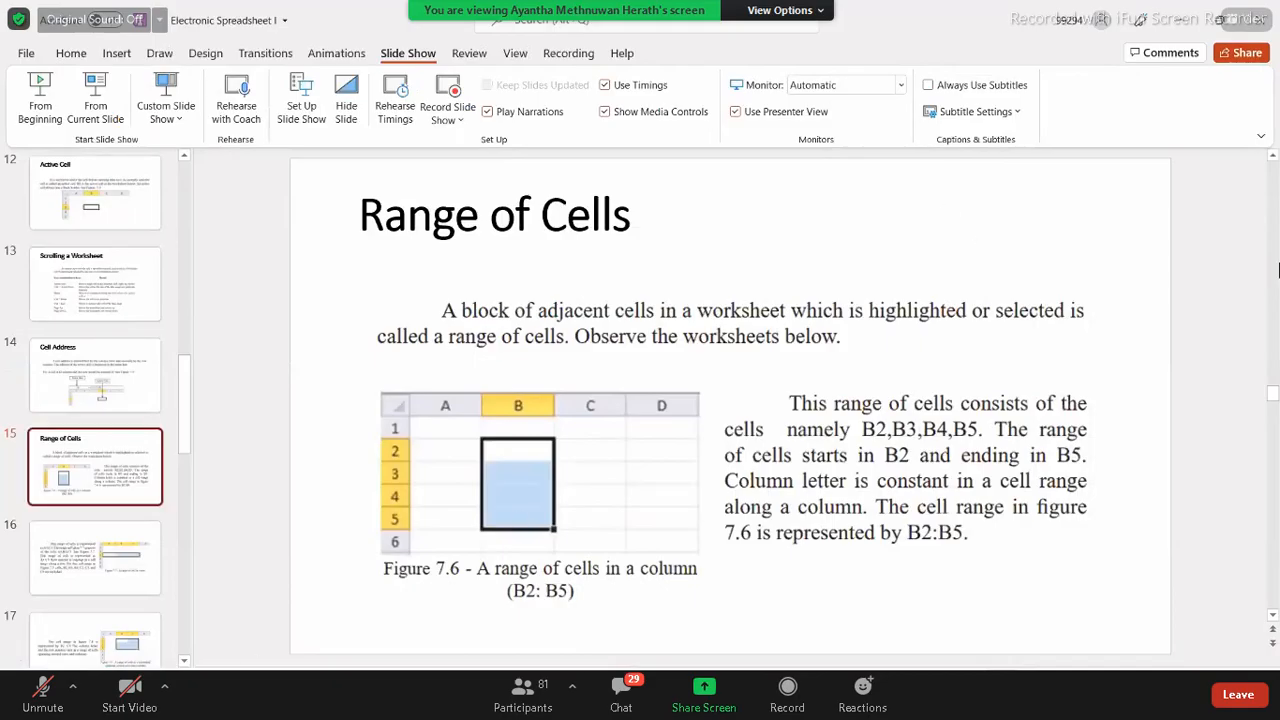
{"action": "key", "text": "alt+Tab"}
{"action": "left_click_drag", "start_coordinate": [357, 246], "coordinate": [401, 282]}
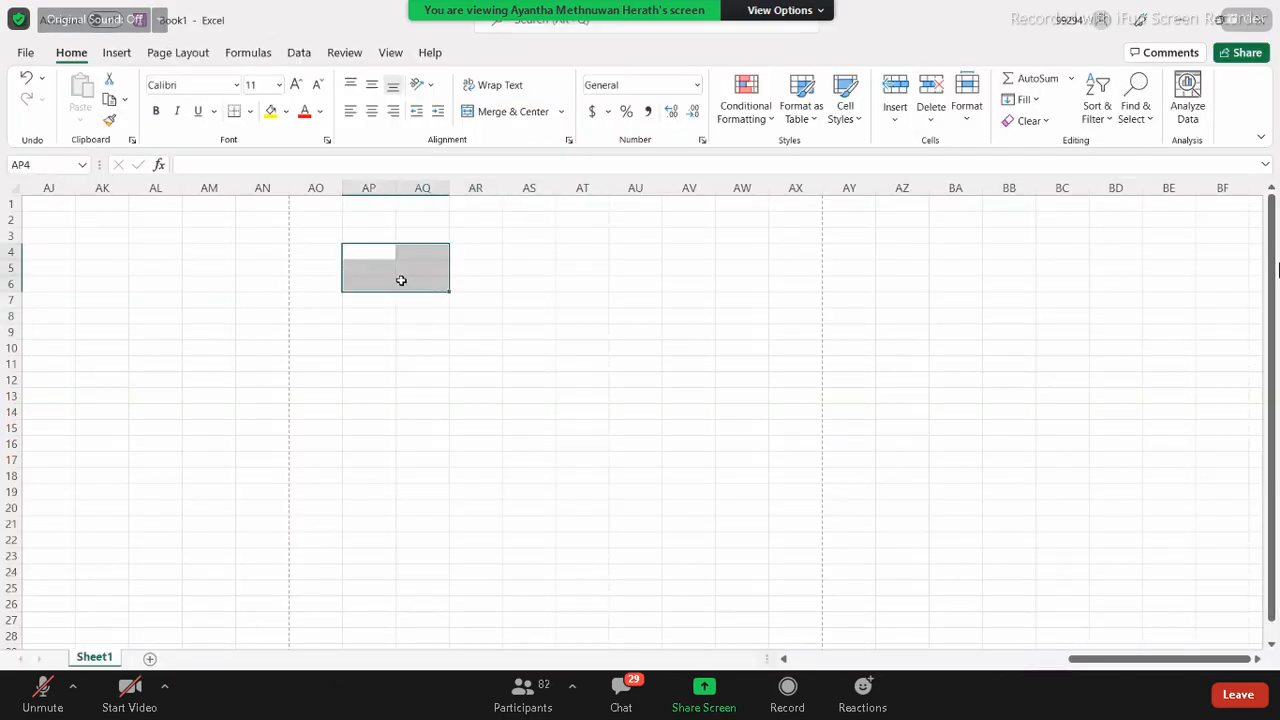
Step: Select the single-column range AP5:AP11 in the worksheet
{"action": "left_click", "coordinate": [549, 256]}
{"action": "left_click", "coordinate": [550, 266]}
{"action": "left_click", "coordinate": [549, 287]}
{"action": "left_click", "coordinate": [410, 305]}
{"action": "left_click_drag", "start_coordinate": [343, 268], "coordinate": [366, 362]}
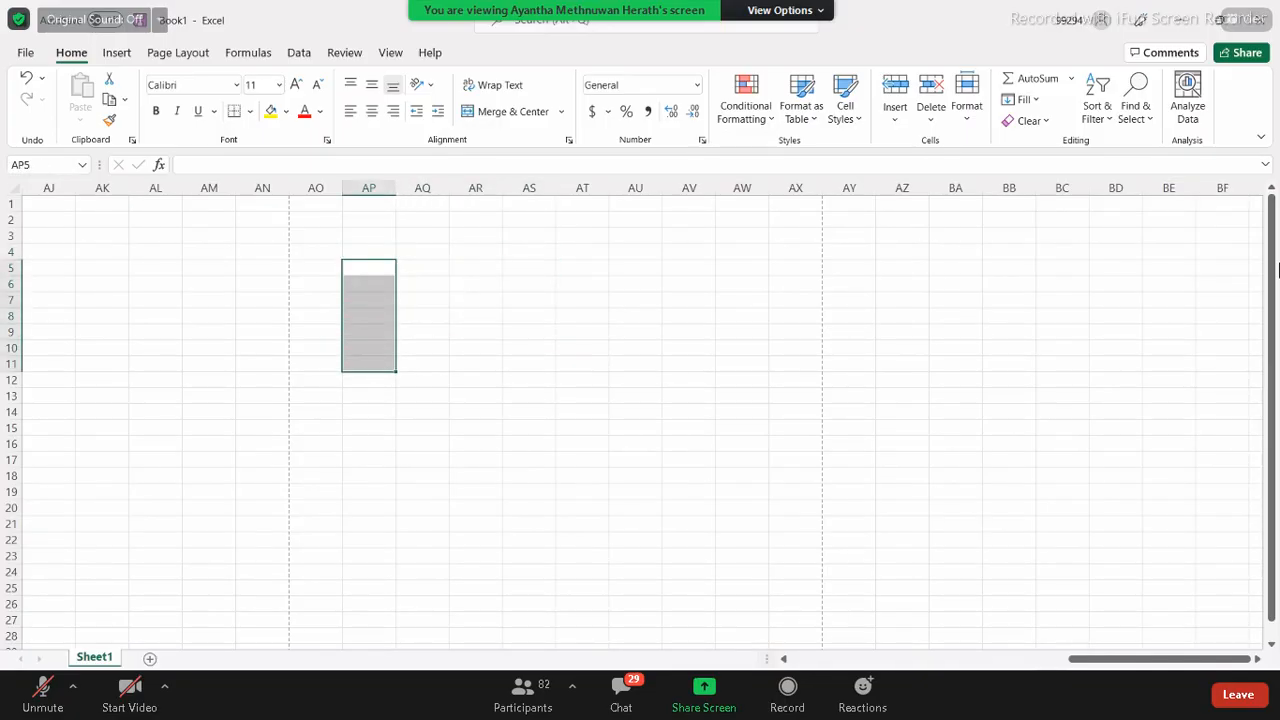
Step: Consult the Range of Cells slide in PowerPoint again, return to Excel and select the column range AR5:AR9
{"action": "mouse_move", "coordinate": [310, 700]}
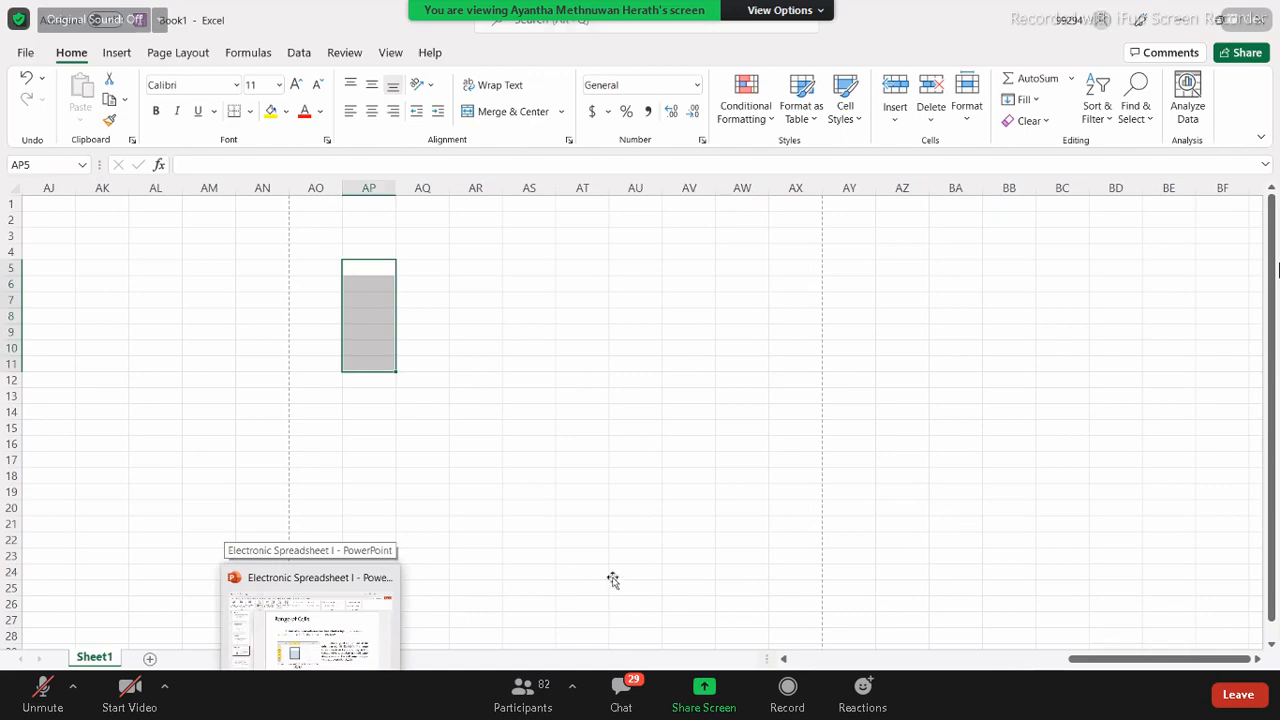
{"action": "left_click", "coordinate": [312, 660]}
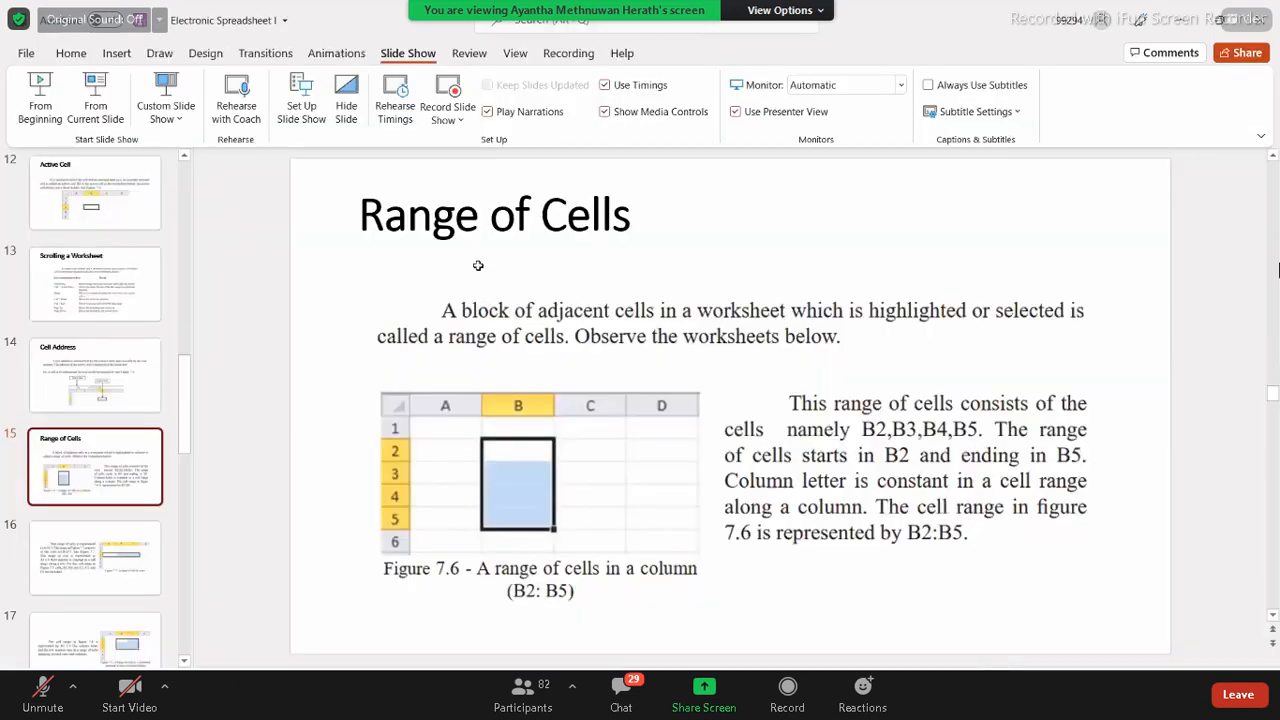
{"action": "key", "text": "alt+Tab"}
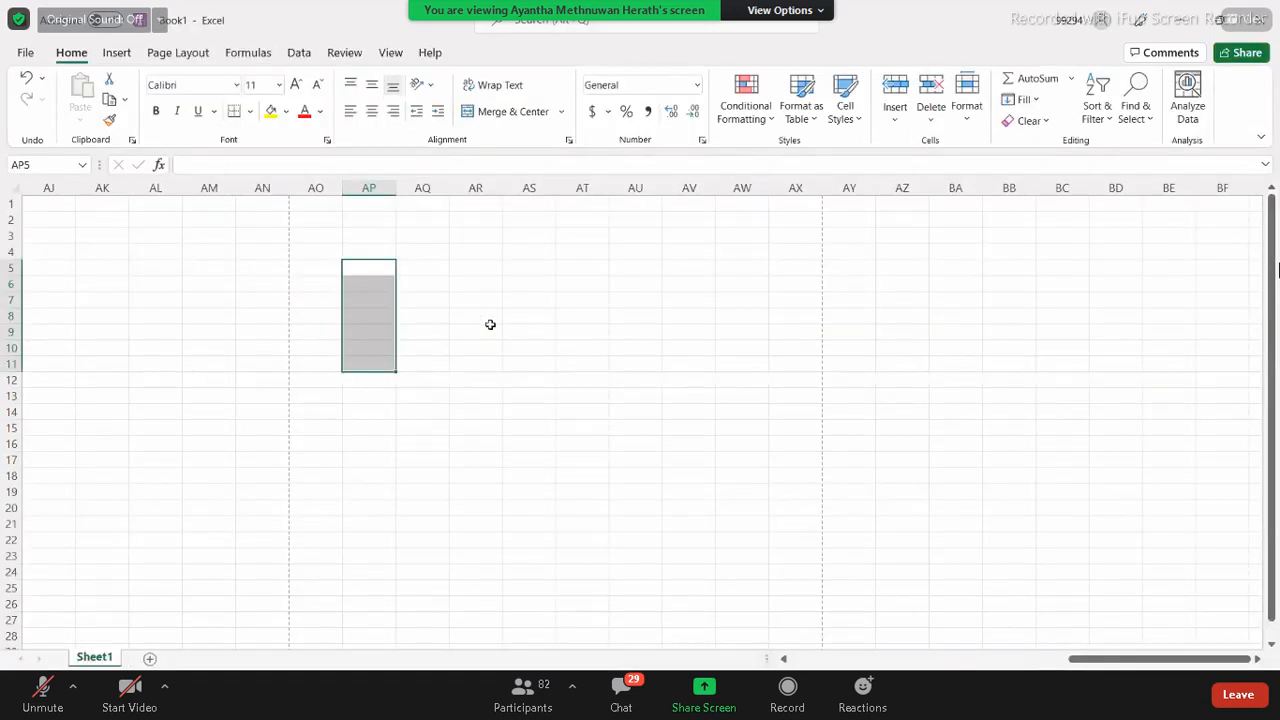
{"action": "left_click_drag", "start_coordinate": [476, 267], "coordinate": [476, 331]}
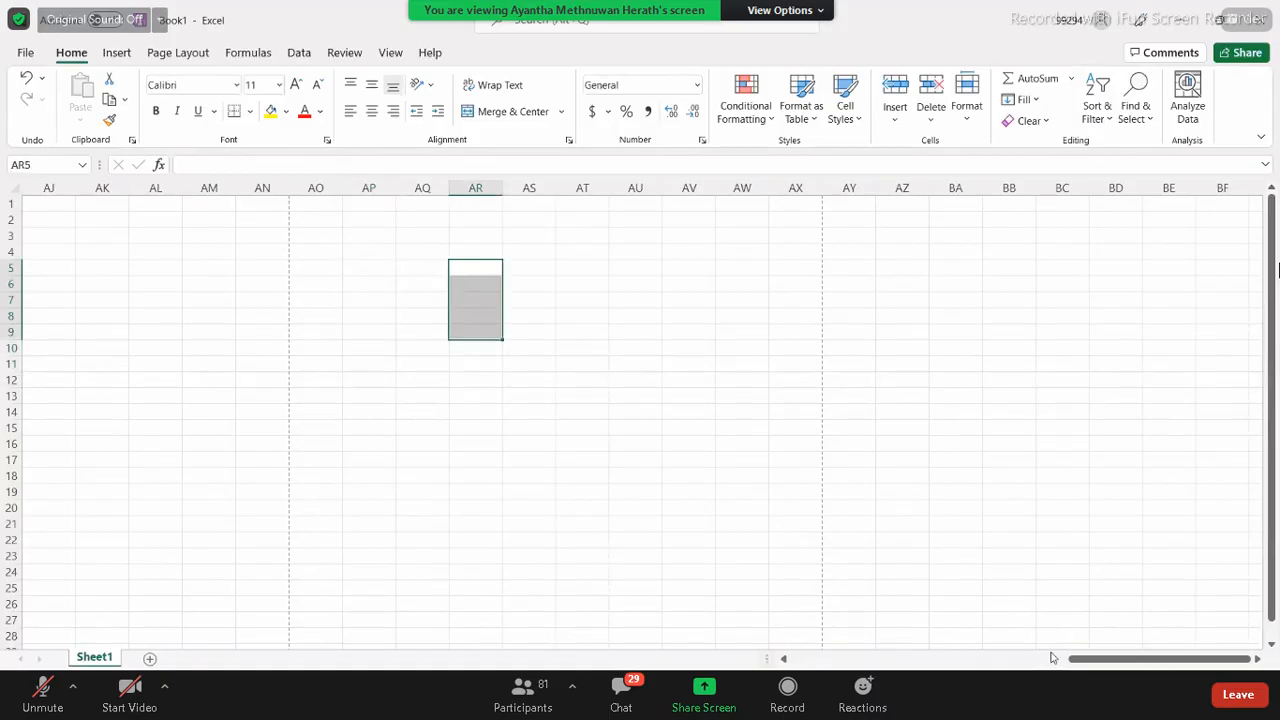
Step: Select the column range E5:E8 near the beginning of the worksheet as a range-naming example
{"action": "left_click", "coordinate": [938, 655]}
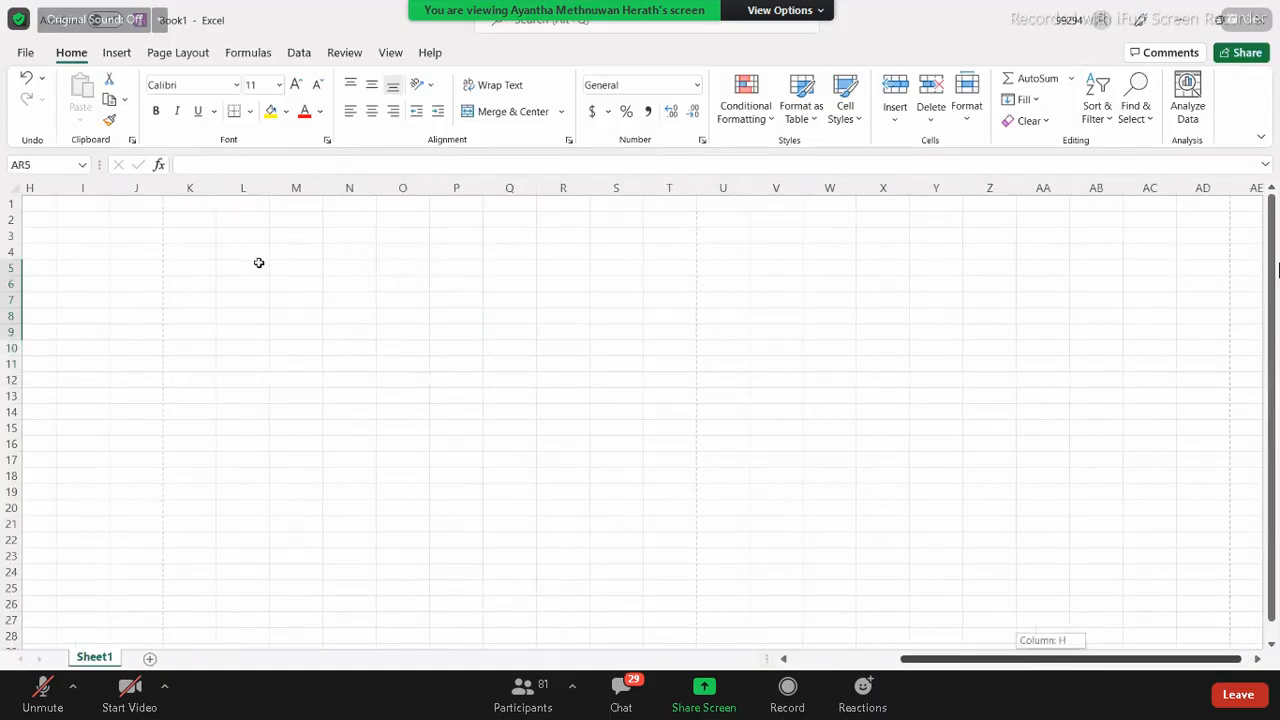
{"action": "scroll", "coordinate": [258, 262], "scroll_direction": "left", "scroll_amount": 3}
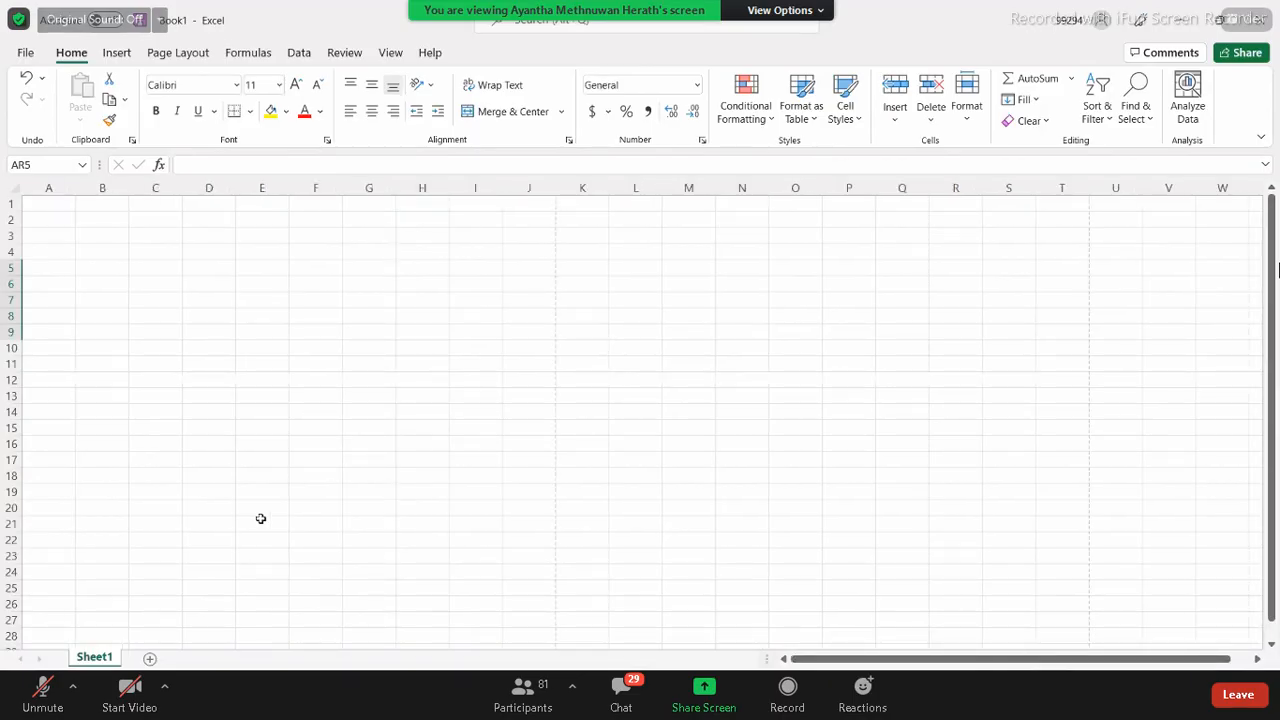
{"action": "left_click_drag", "start_coordinate": [262, 268], "coordinate": [262, 316]}
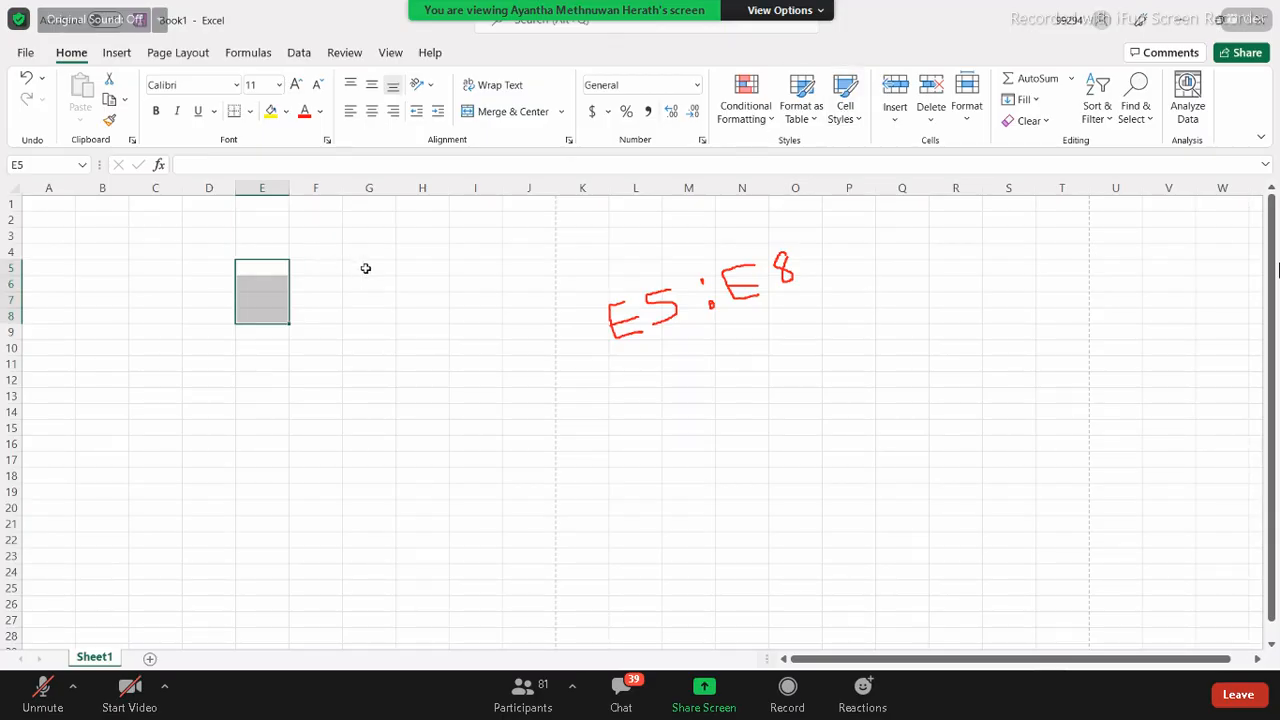
Step: Select the column range O11:O19 as another range-naming example
{"action": "left_click", "coordinate": [366, 268]}
{"action": "mouse_move", "coordinate": [842, 660]}
{"action": "left_mouse_down"}
{"action": "mouse_move", "coordinate": [862, 660]}
{"action": "mouse_move", "coordinate": [860, 648]}
{"action": "left_mouse_up"}
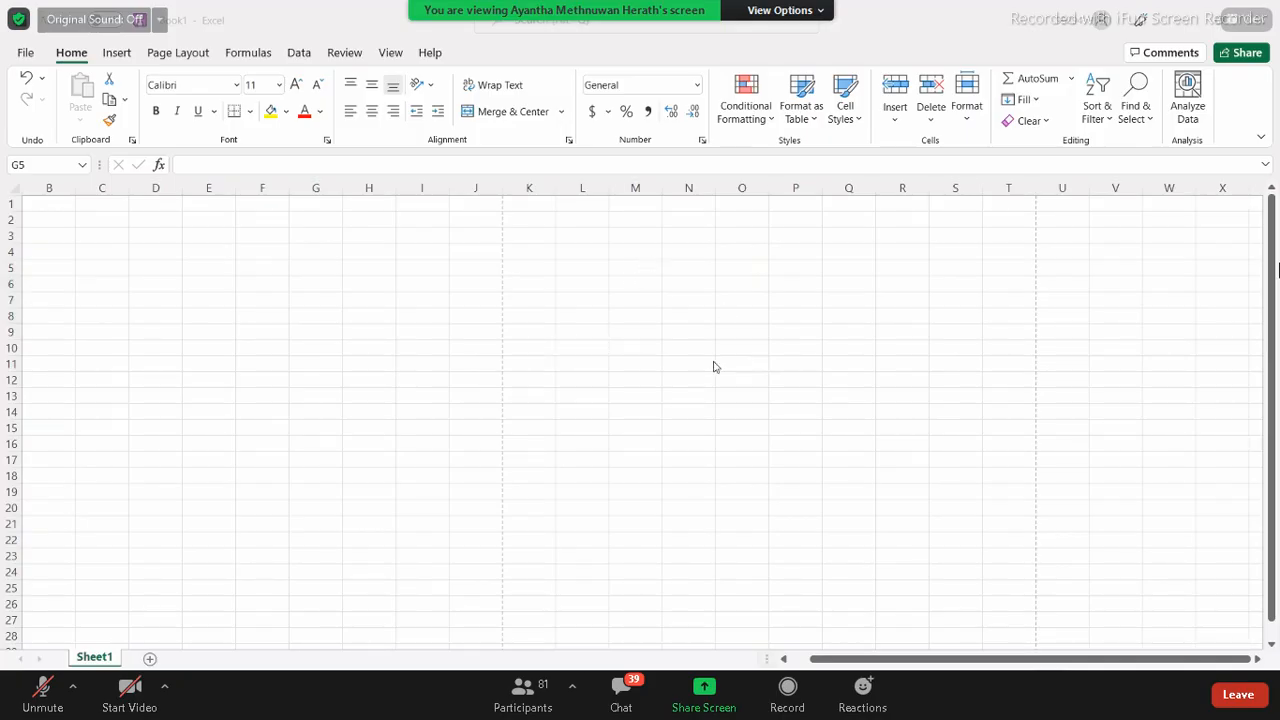
{"action": "left_click_drag", "start_coordinate": [734, 364], "coordinate": [750, 492]}
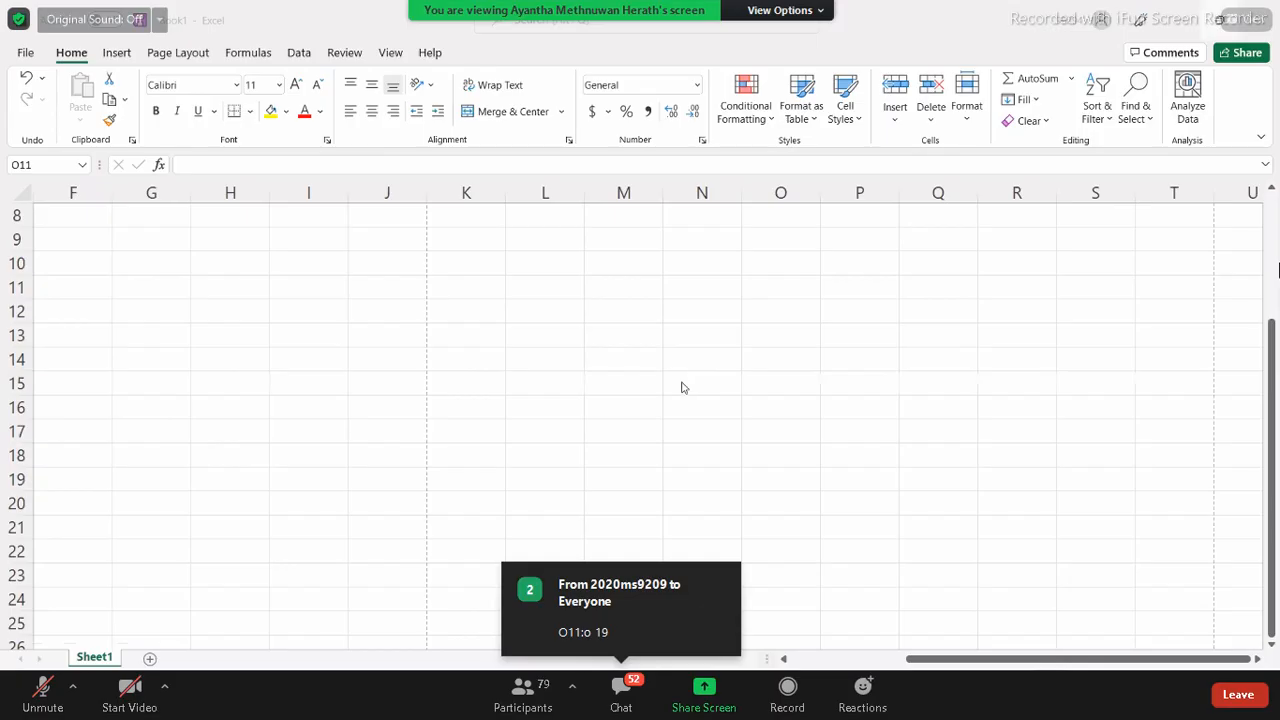
Step: Replace the current selection with the multi-column block F10:I23
{"action": "left_click", "coordinate": [828, 370]}
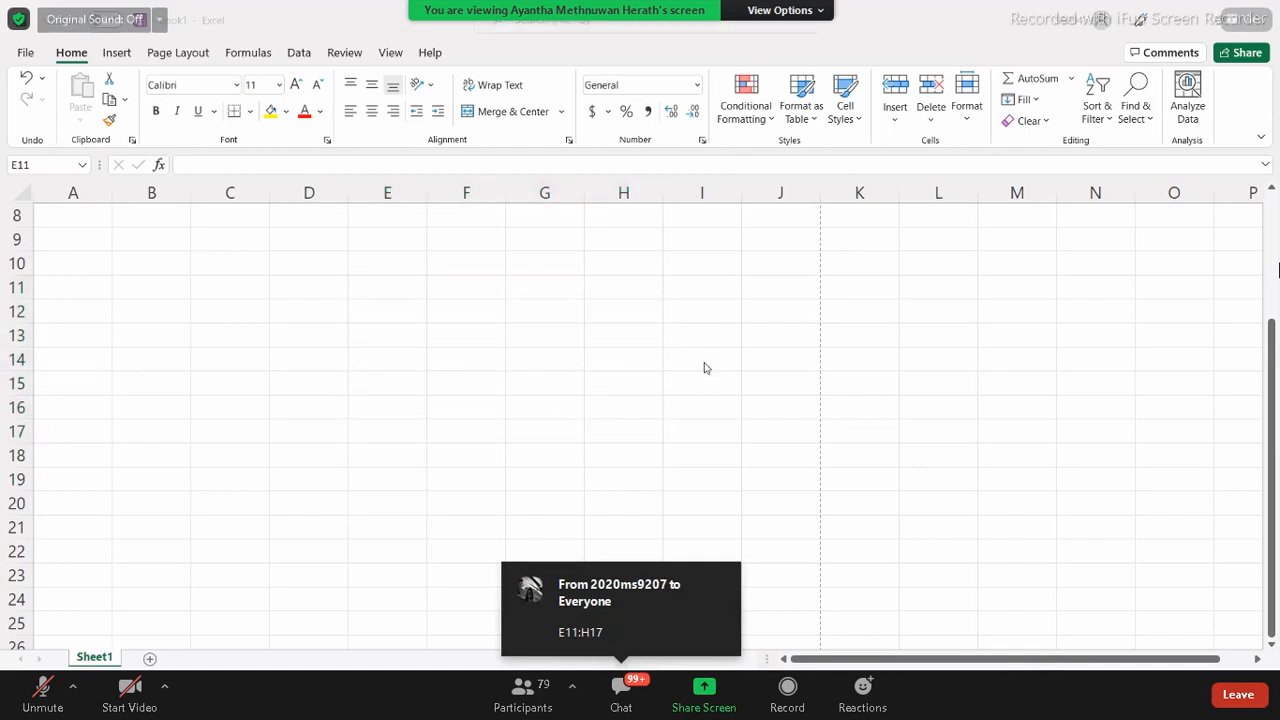
{"action": "left_click", "coordinate": [618, 296]}
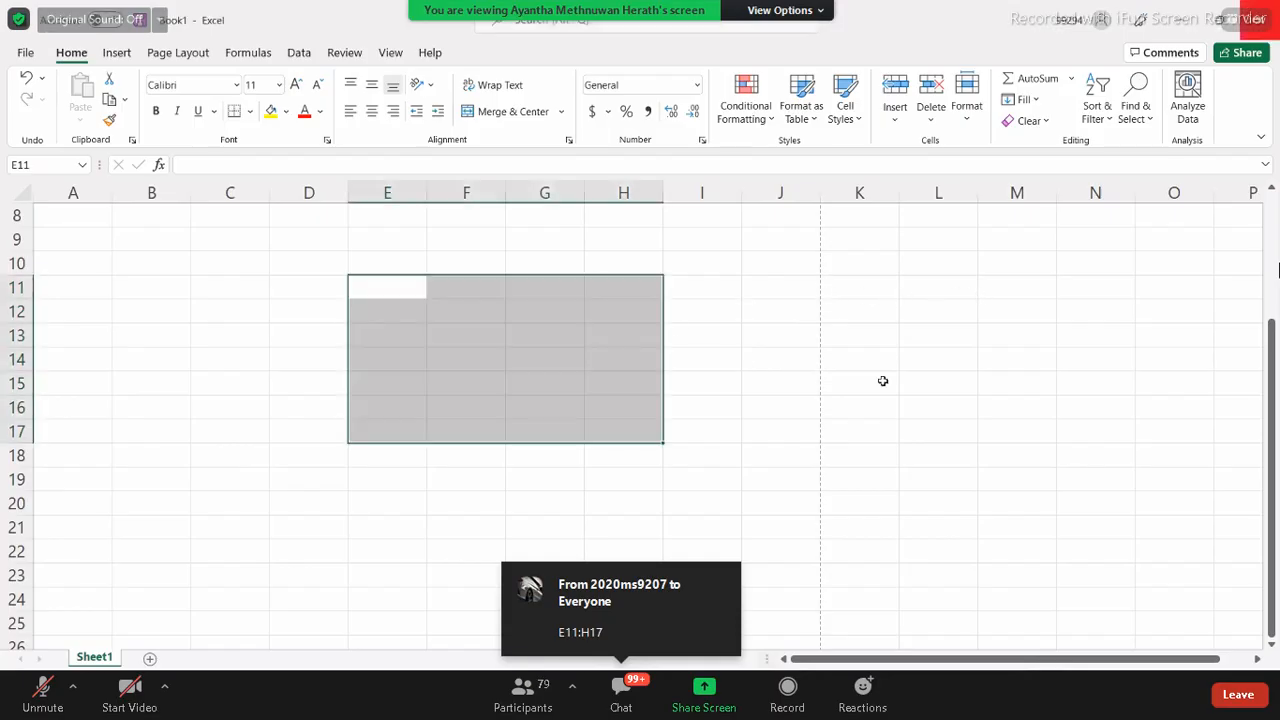
{"action": "left_click", "coordinate": [709, 288]}
{"action": "left_click_drag", "start_coordinate": [470, 258], "coordinate": [712, 578]}
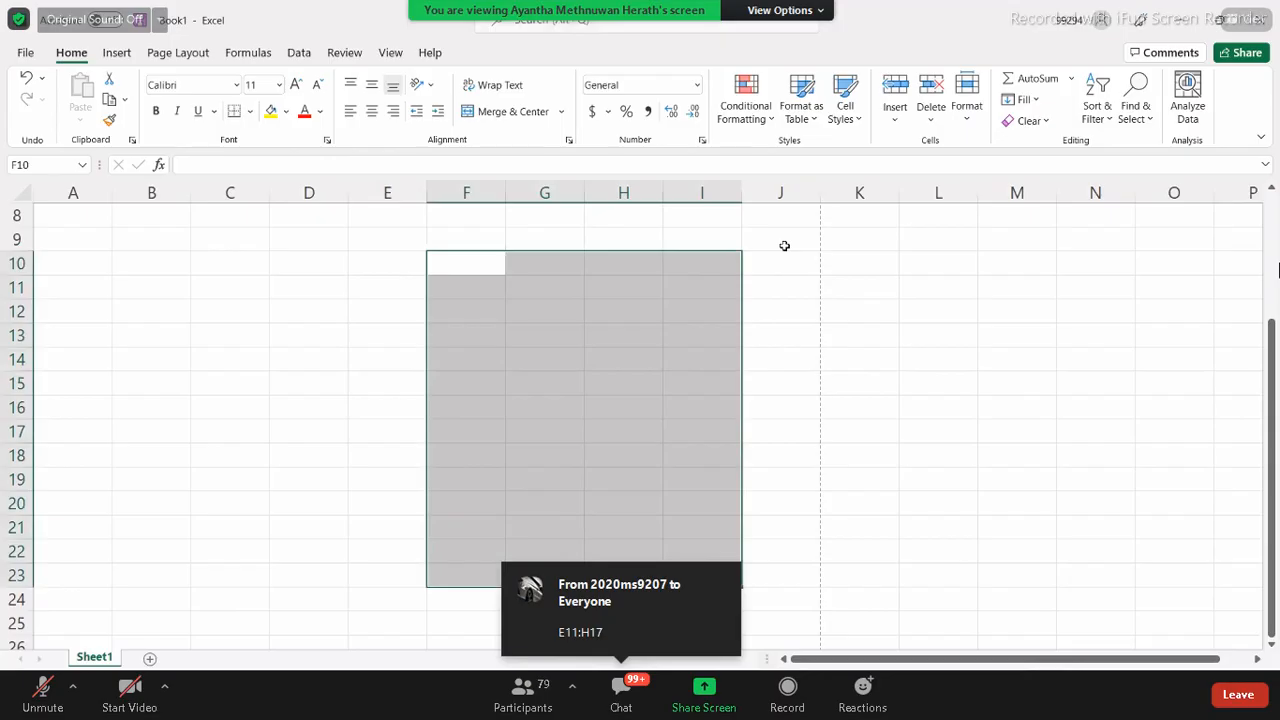
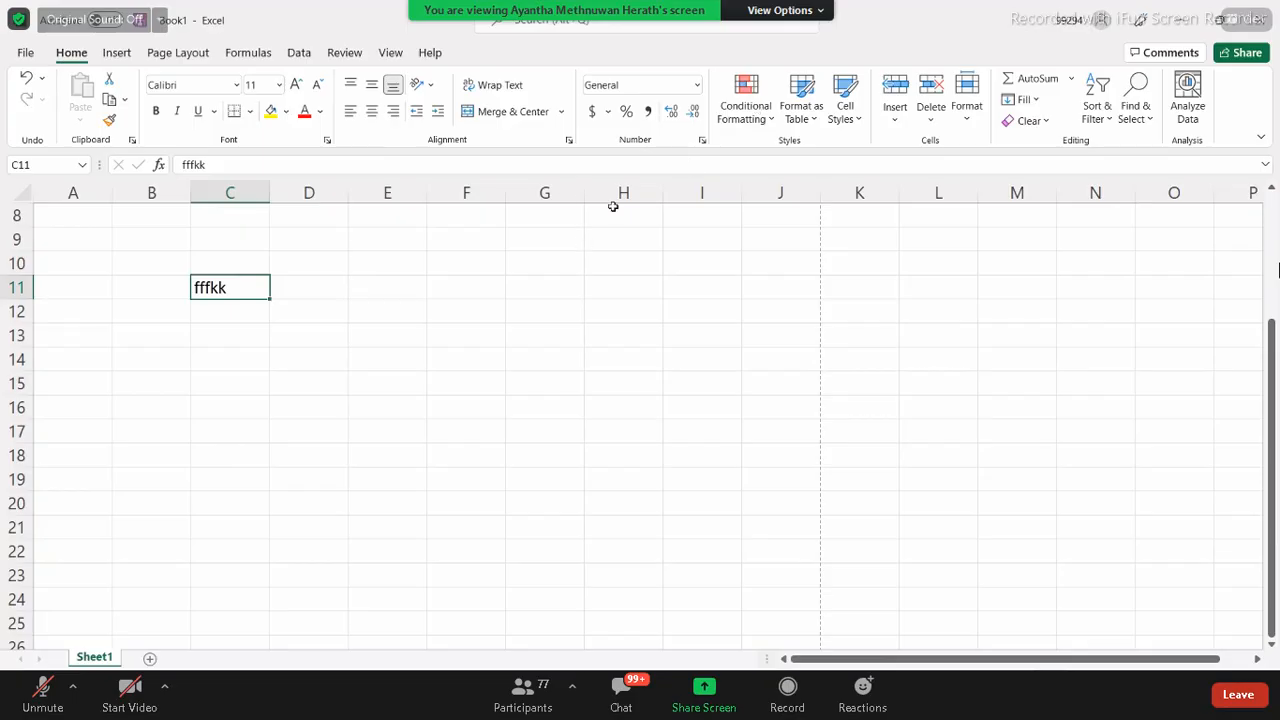
Step: Enter Name in cell D11 and Home in cell E11
{"action": "left_click", "coordinate": [322, 296]}
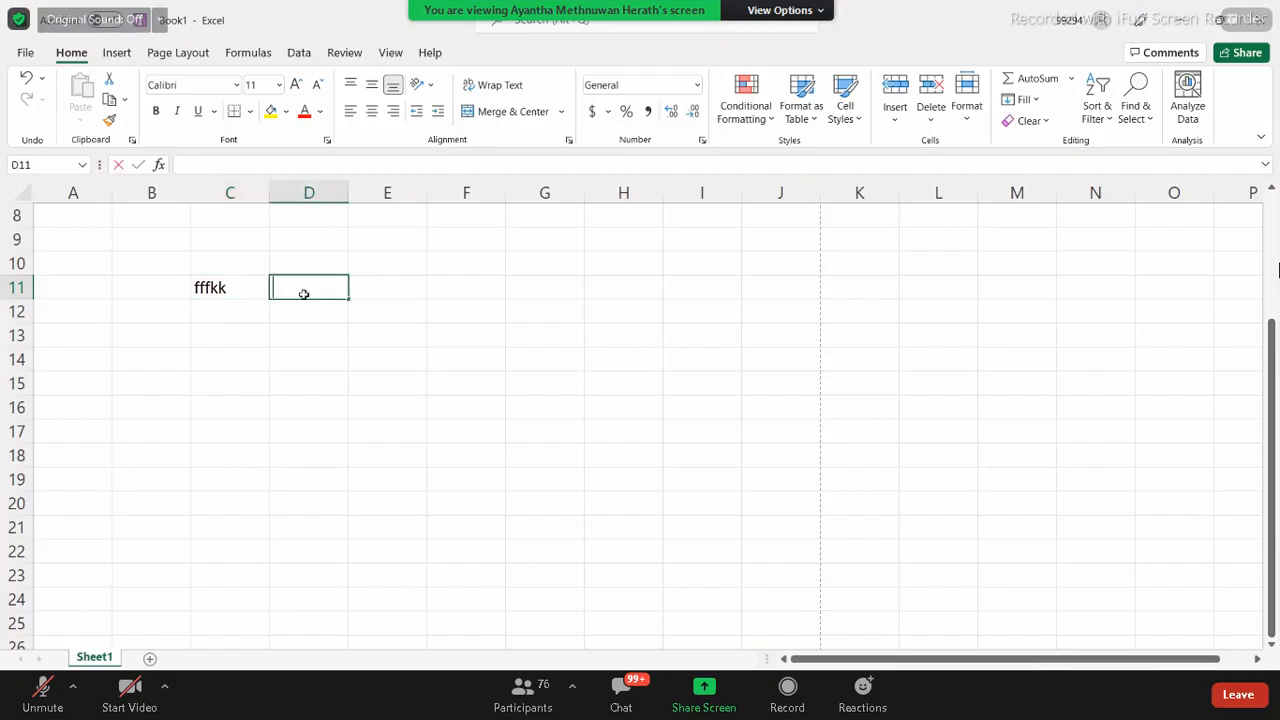
{"action": "type", "text": "Name"}
{"action": "key", "text": "Tab"}
{"action": "type", "text": "Hom"}
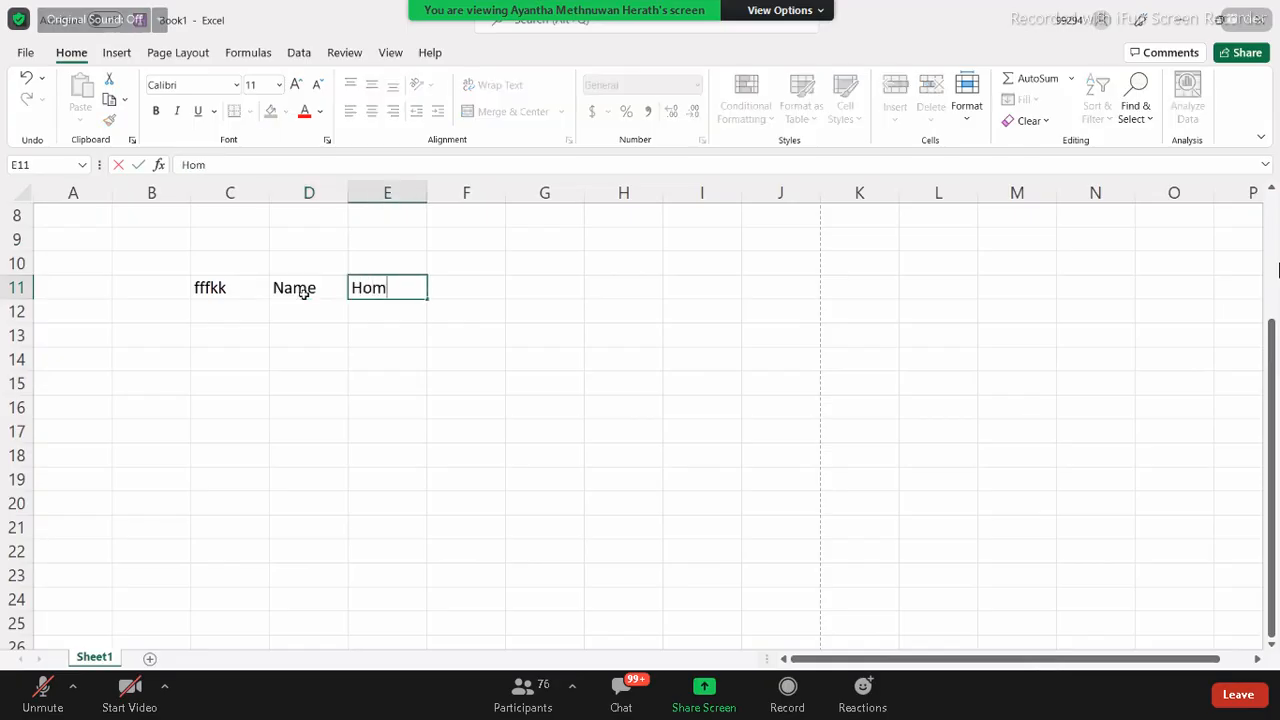
{"action": "type", "text": "e"}
{"action": "key", "text": "Tab"}
{"action": "left_click", "coordinate": [363, 296]}
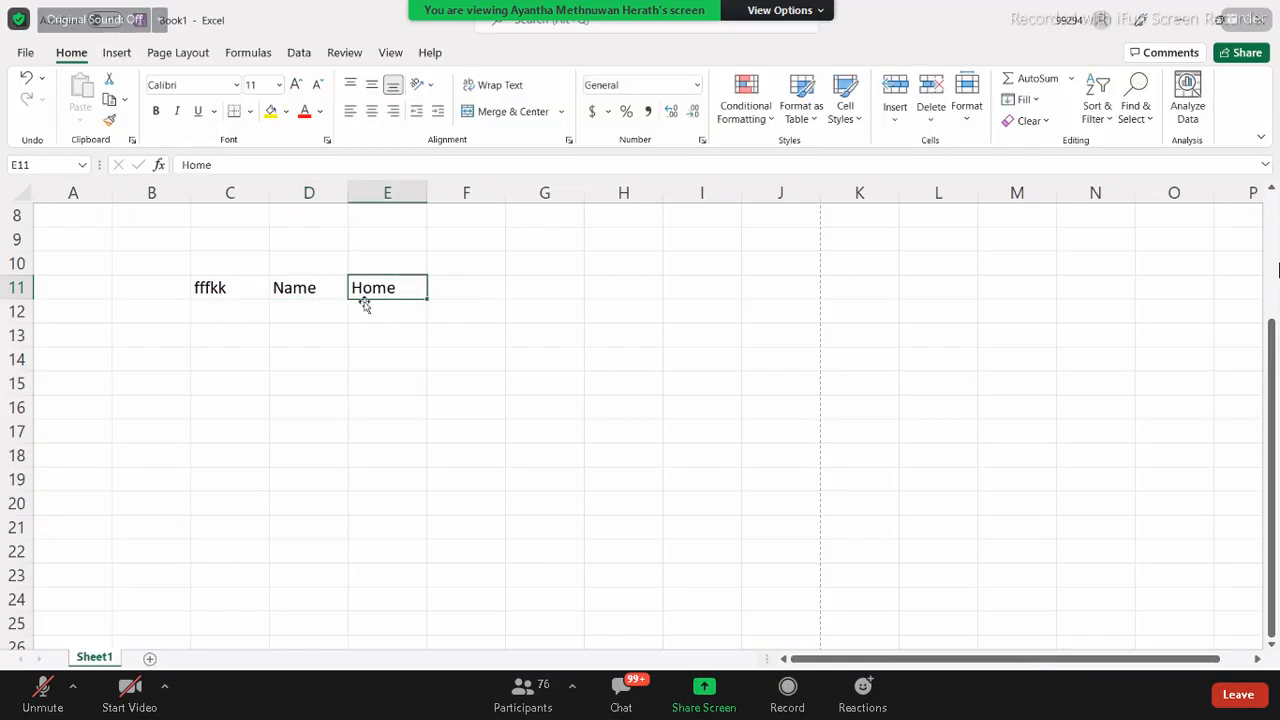
Step: Select cells D11:E11 and center their text horizontally
{"action": "left_click", "coordinate": [309, 290]}
{"action": "key", "text": "Right"}
{"action": "key", "text": "Left"}
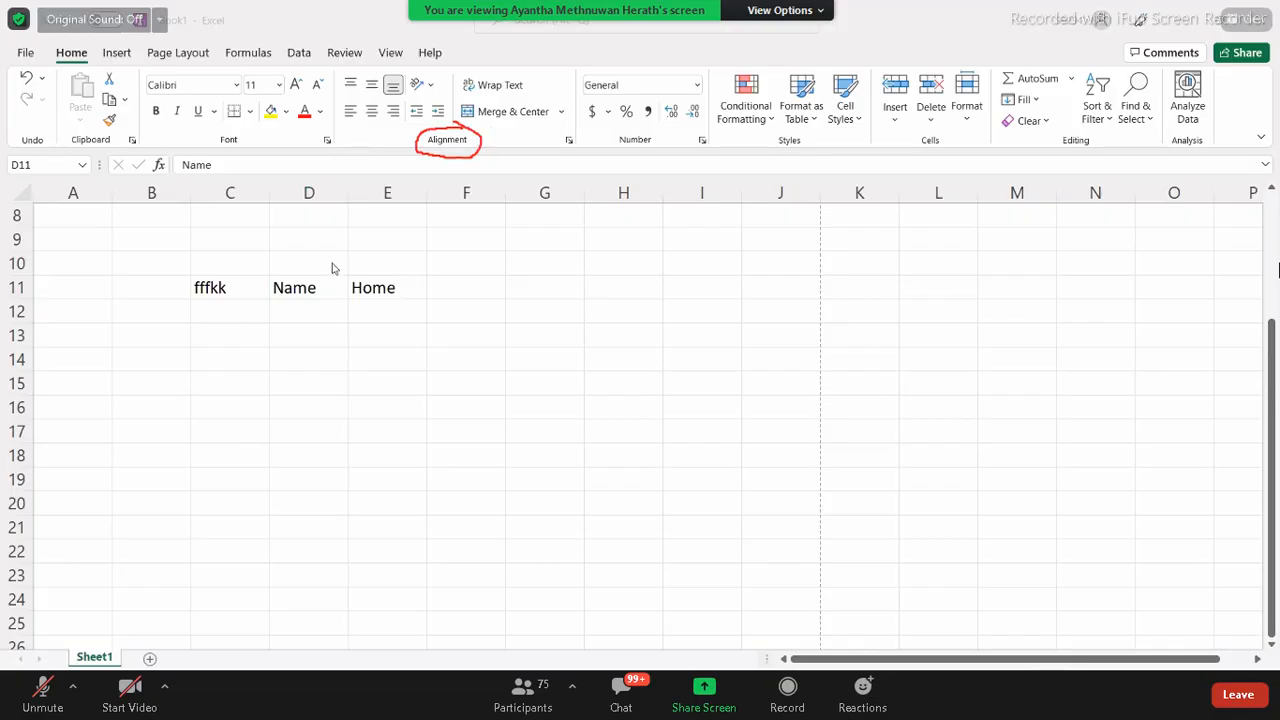
{"action": "left_click", "coordinate": [311, 290]}
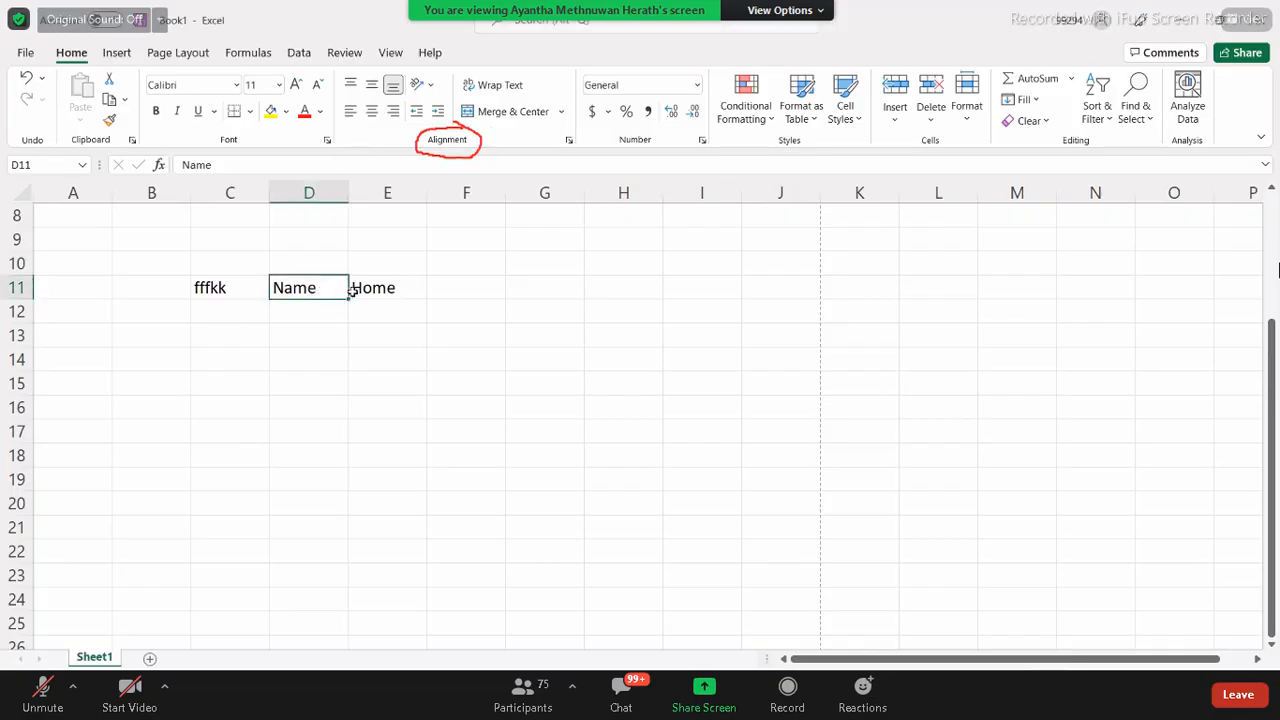
{"action": "left_click", "coordinate": [476, 316]}
{"action": "left_click_drag", "start_coordinate": [318, 287], "coordinate": [385, 290]}
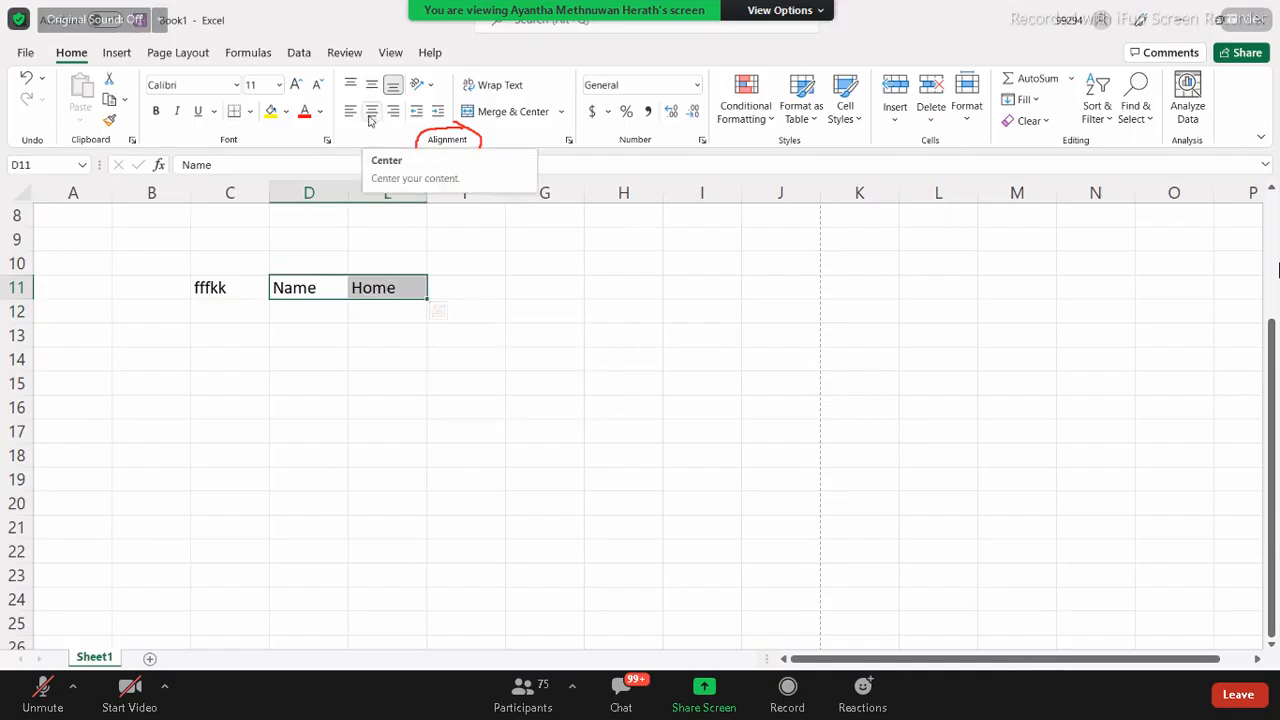
{"action": "left_click", "coordinate": [370, 120]}
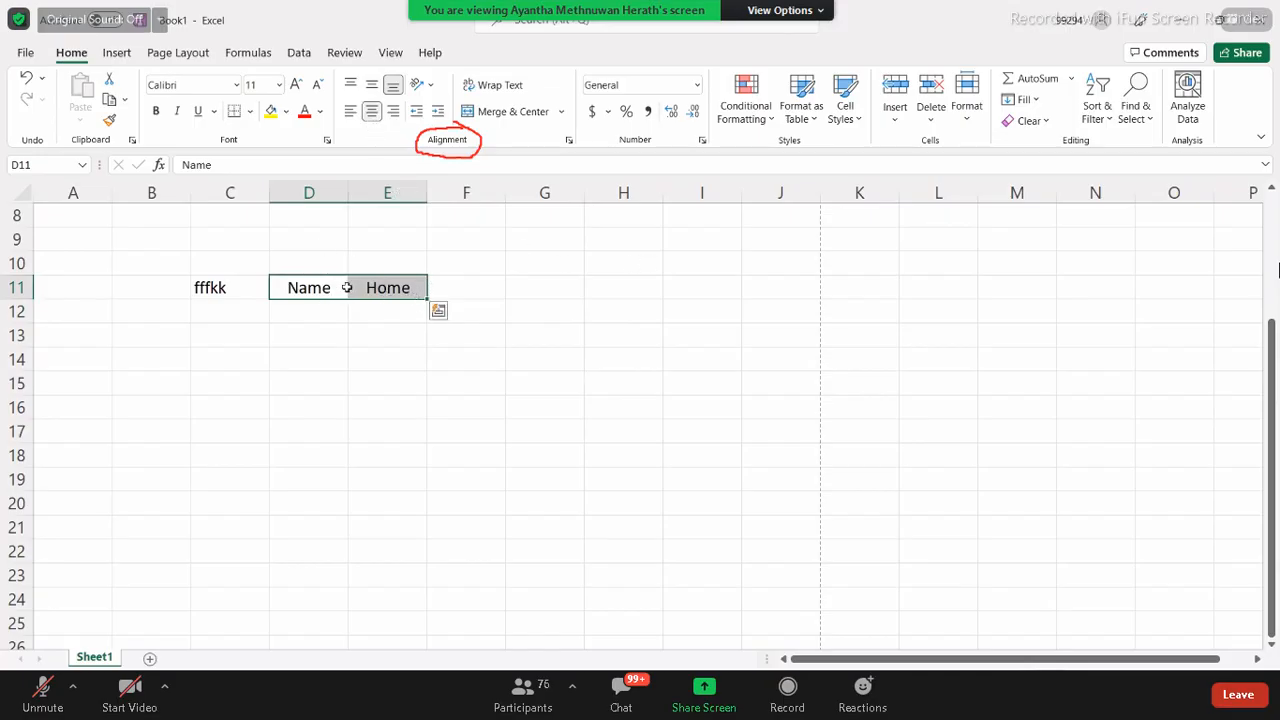
Step: Try left and center alignment on cells D11:E11, finishing with their text right-aligned
{"action": "left_click", "coordinate": [351, 113]}
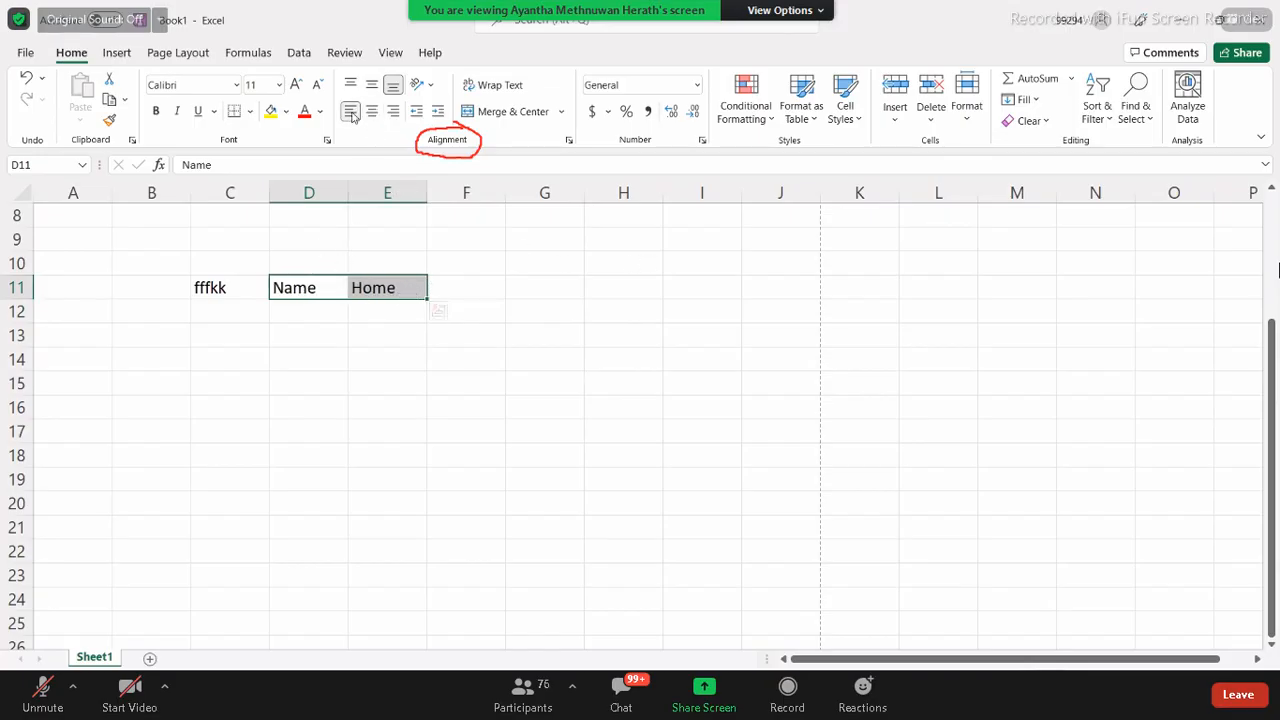
{"action": "left_click", "coordinate": [372, 112]}
{"action": "left_click", "coordinate": [393, 112]}
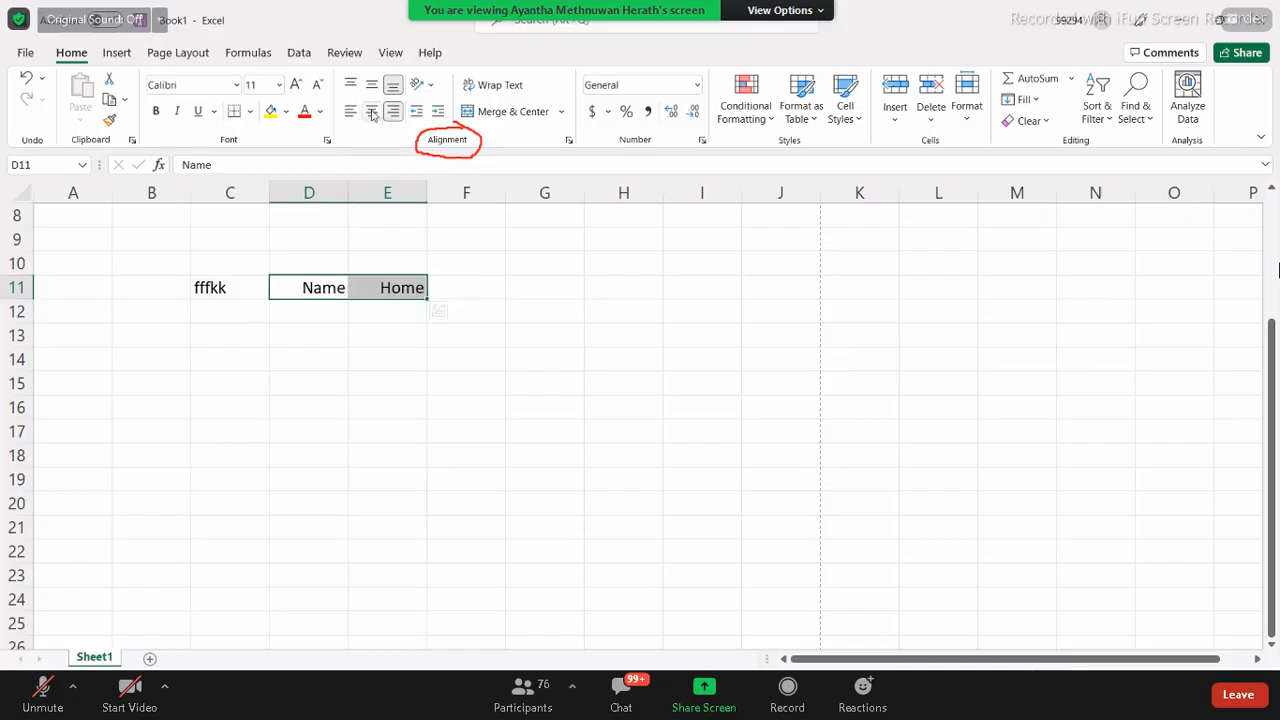
Step: Cycle cells D11:E11 through center and right alignment, finishing with their text left-aligned
{"action": "left_click", "coordinate": [372, 112]}
{"action": "left_click", "coordinate": [371, 113]}
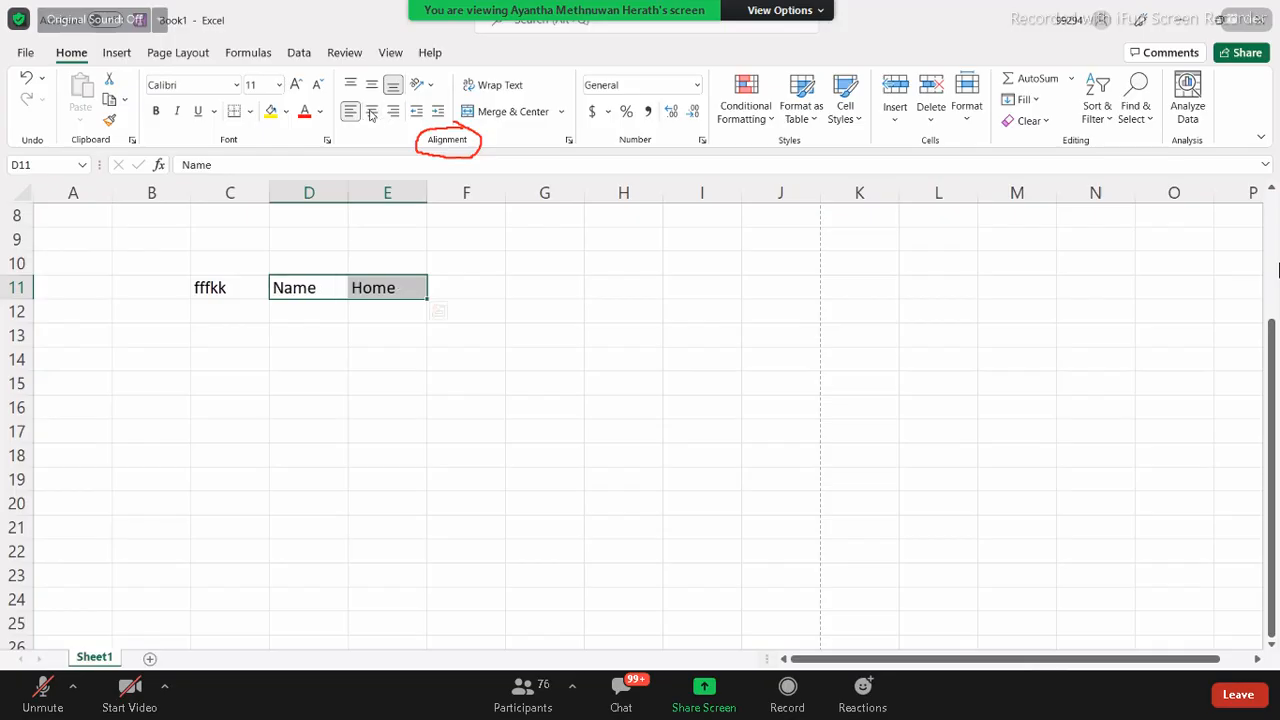
{"action": "left_click", "coordinate": [372, 113]}
{"action": "left_click", "coordinate": [393, 112]}
{"action": "left_click", "coordinate": [372, 112]}
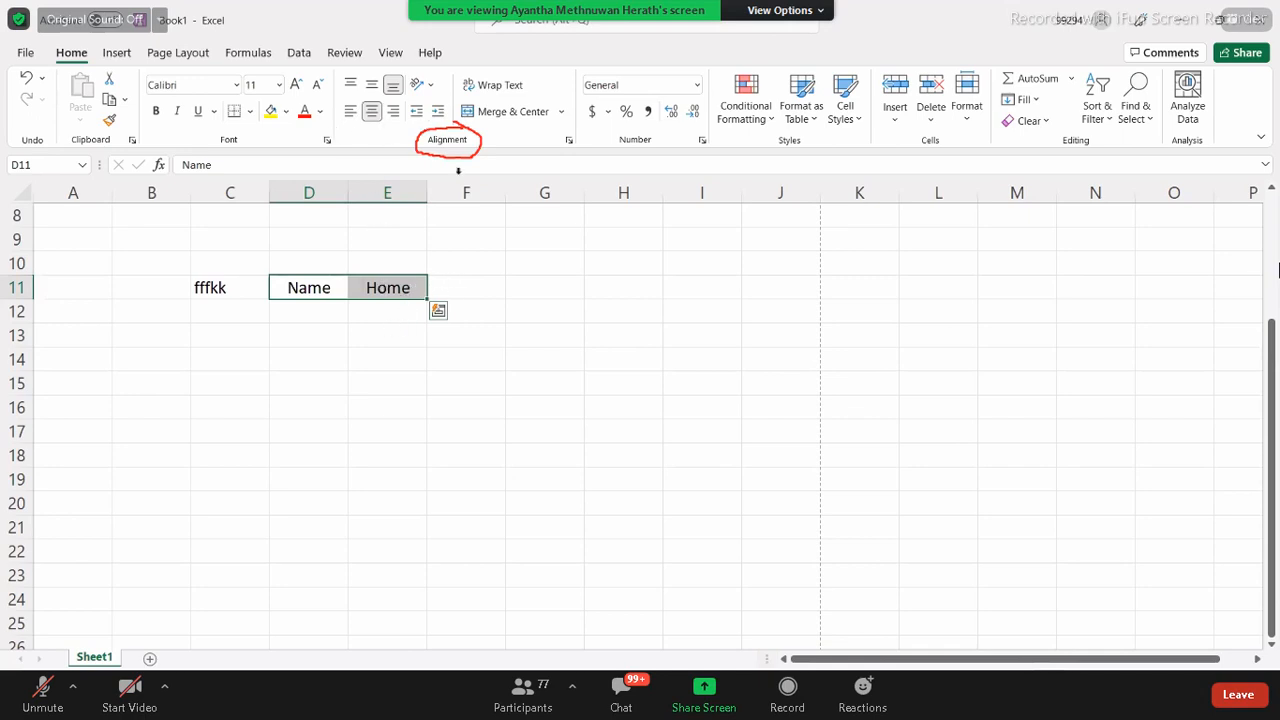
{"action": "left_click", "coordinate": [352, 113]}
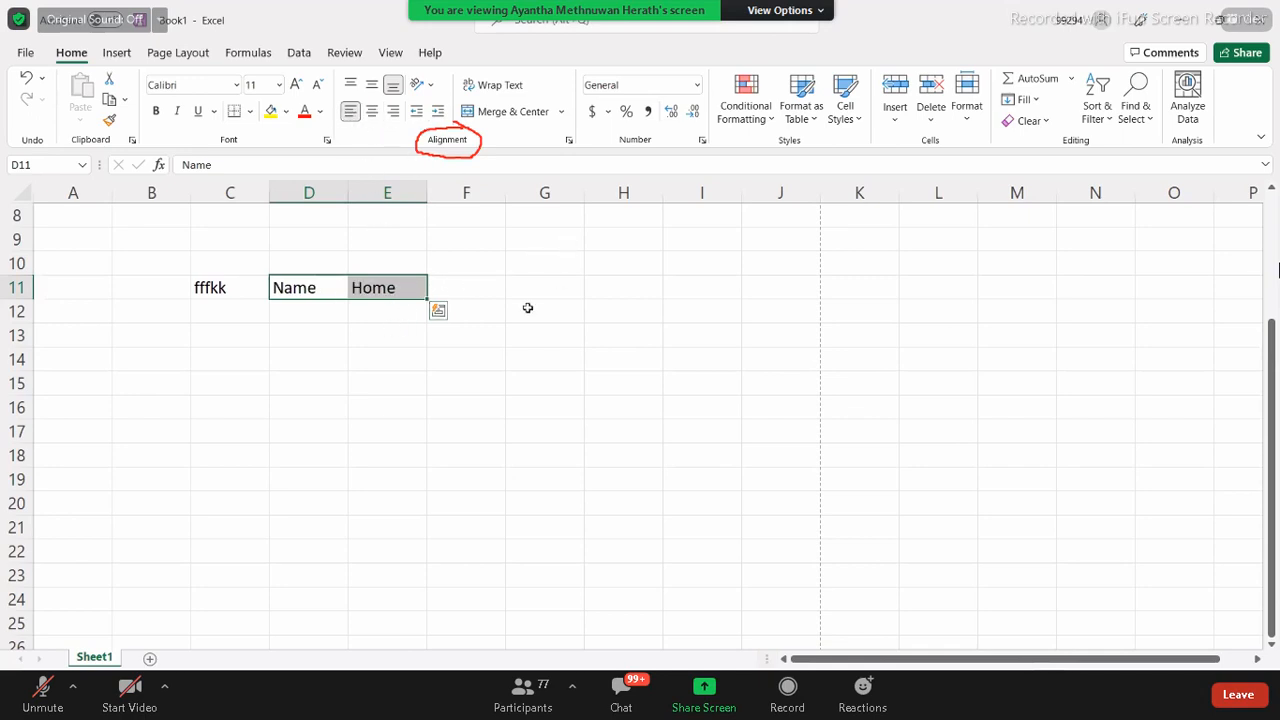
Step: Enter Number in cell G11, try centering it, and finish with the text left-aligned
{"action": "left_click", "coordinate": [544, 239]}
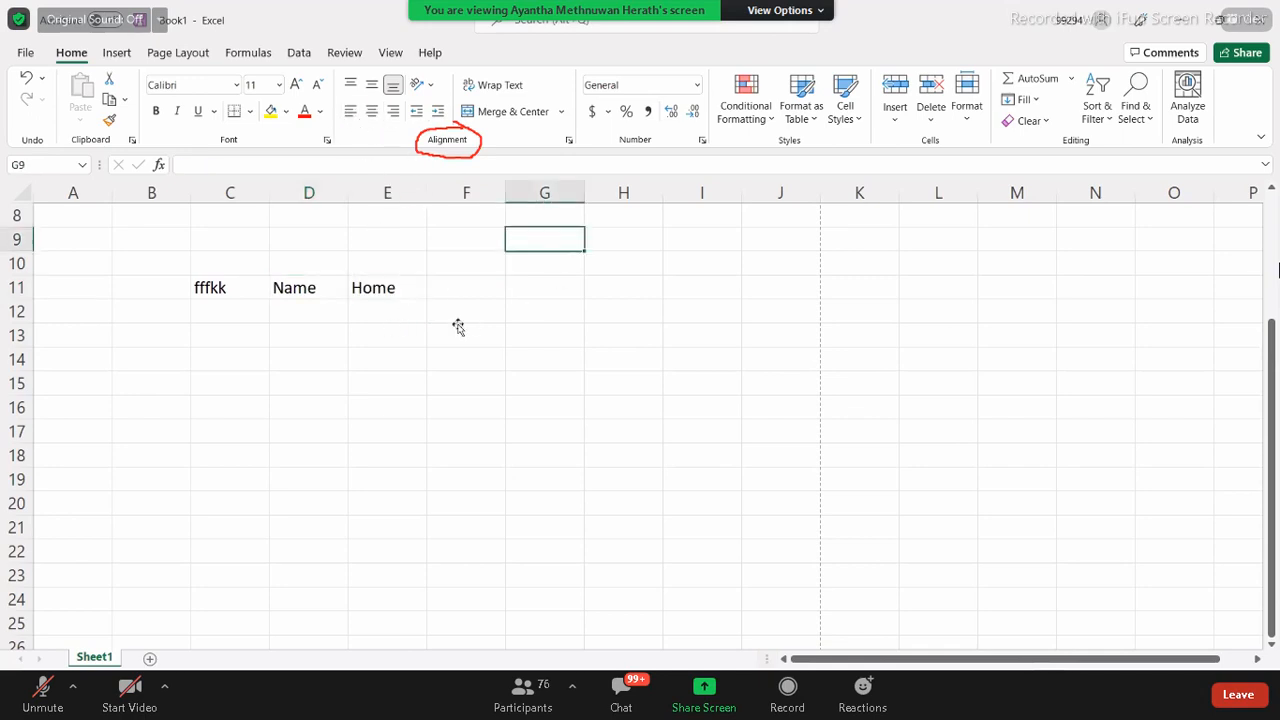
{"action": "left_click", "coordinate": [542, 293]}
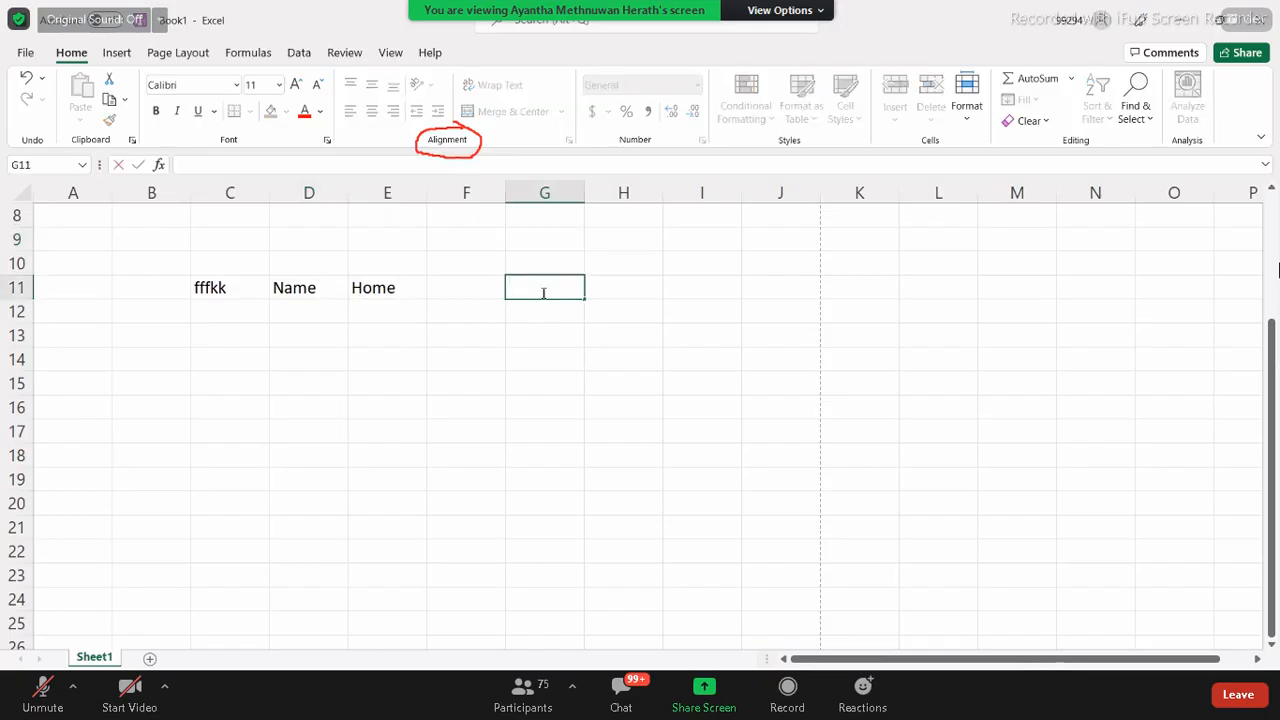
{"action": "type", "text": "Number"}
{"action": "key", "text": "ctrl+Return"}
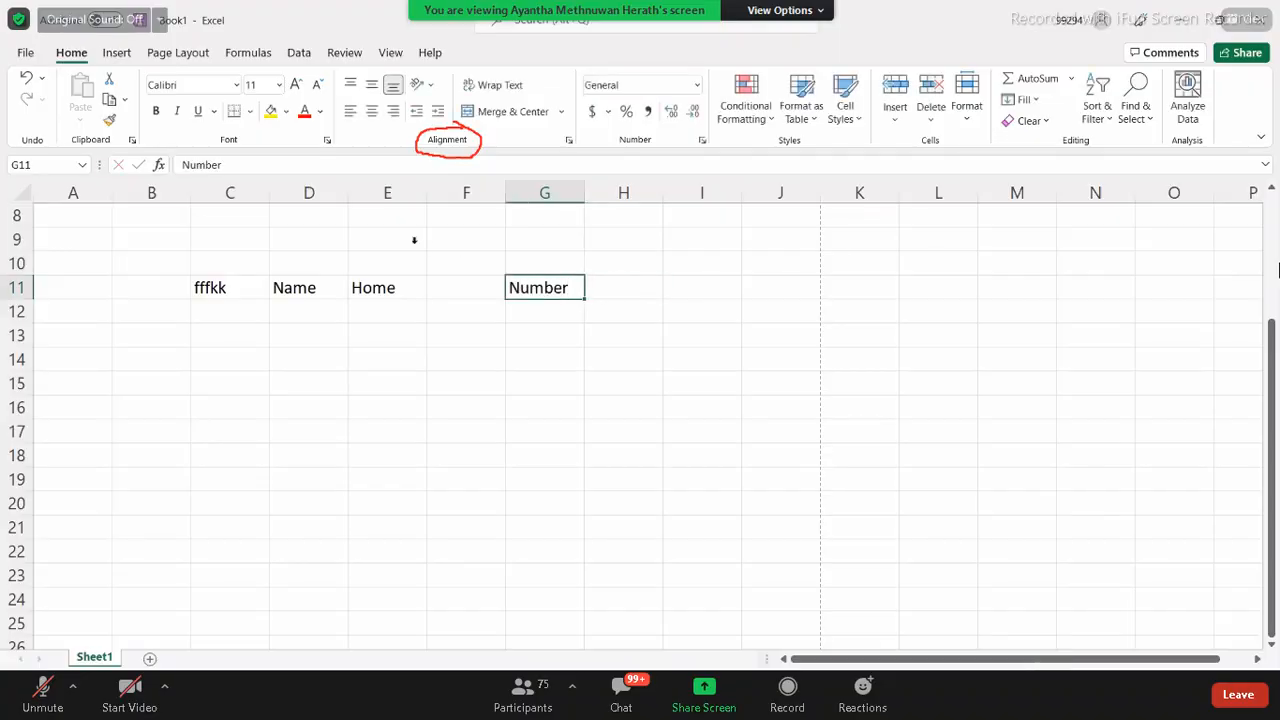
{"action": "left_click", "coordinate": [371, 112]}
{"action": "left_click", "coordinate": [351, 111]}
{"action": "left_click", "coordinate": [1279, 270]}
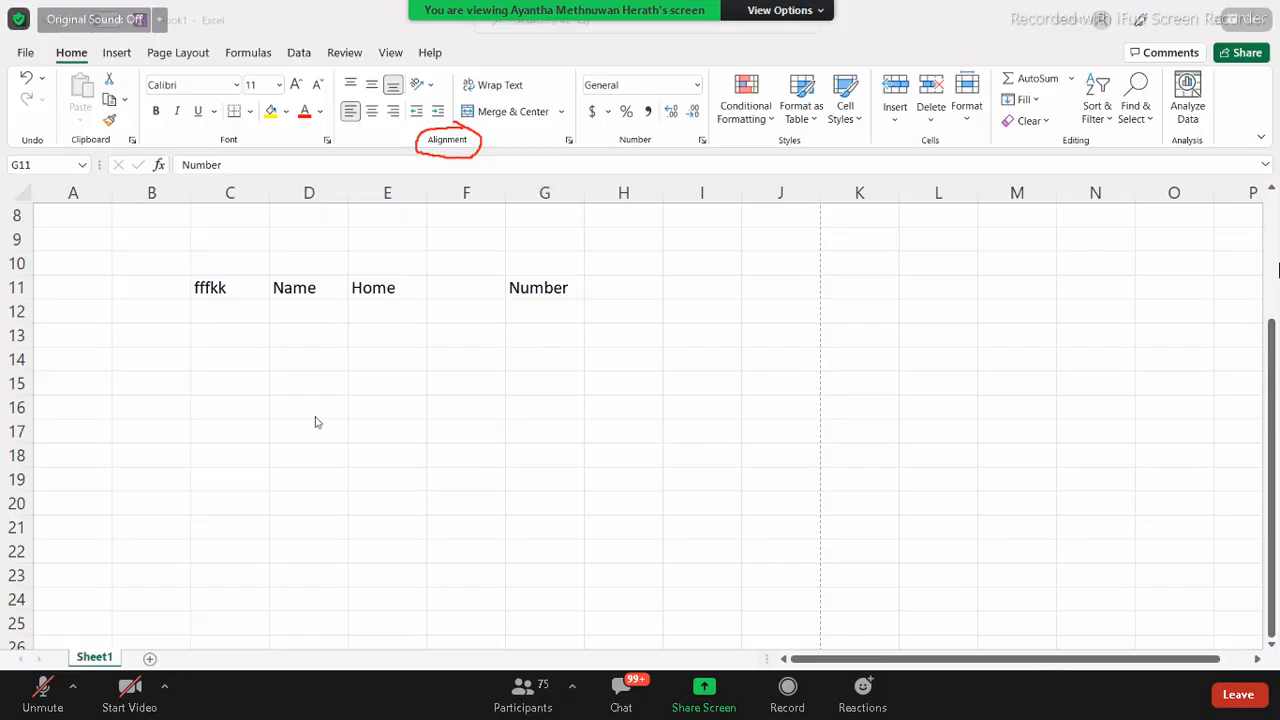
Step: Switch to the PowerPoint presentation and go from the Entering data slide past the labels figure to slide 21
{"action": "key", "text": "alt+Tab"}
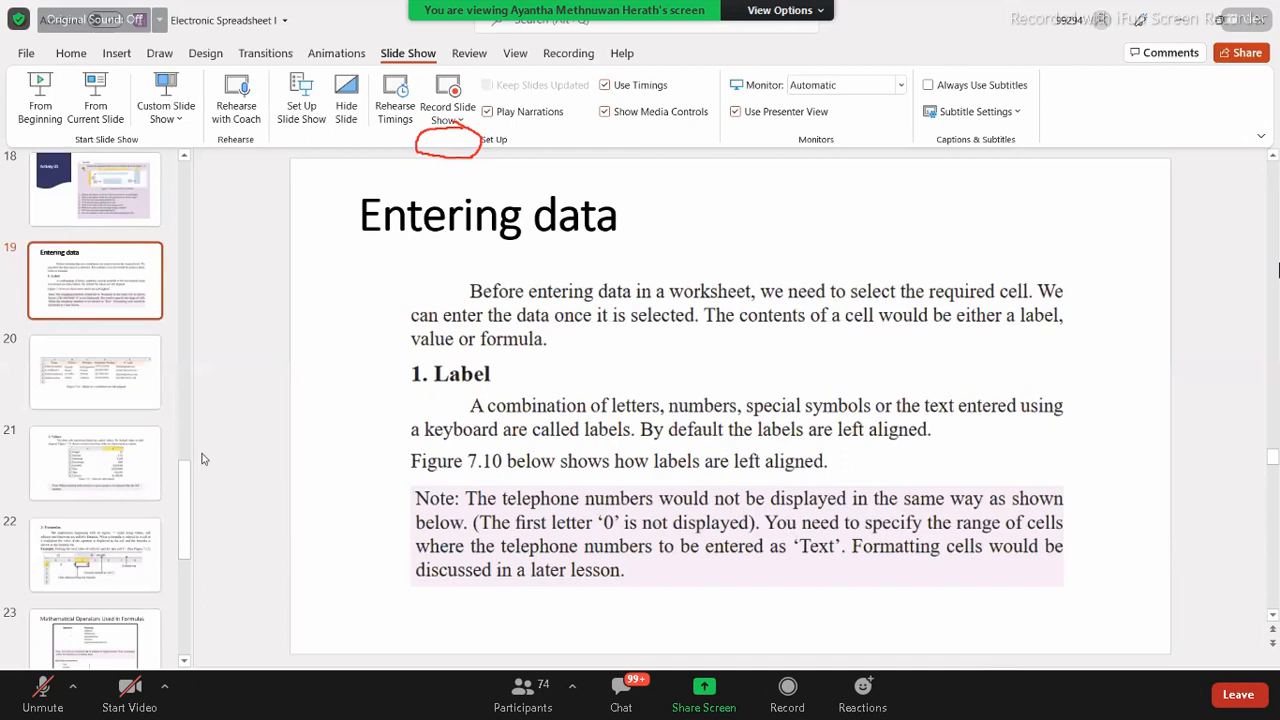
{"action": "scroll", "coordinate": [747, 462], "scroll_direction": "down", "scroll_amount": 1}
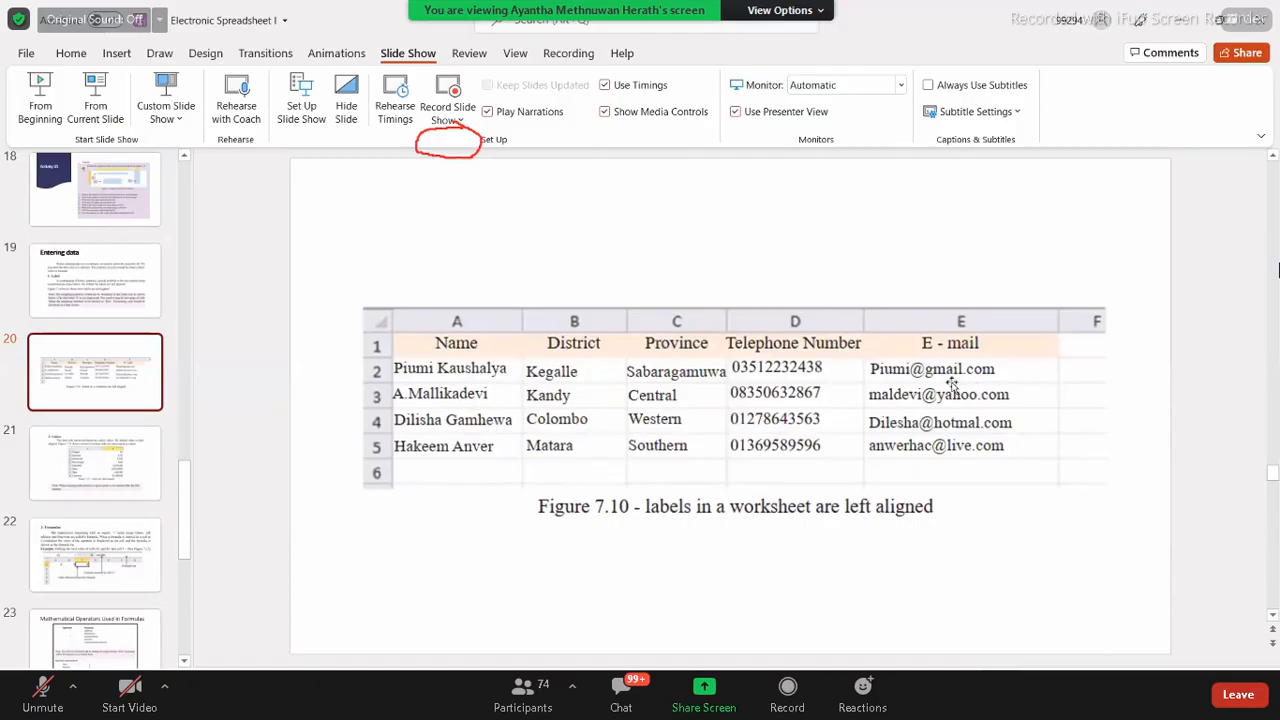
{"action": "left_click", "coordinate": [984, 390]}
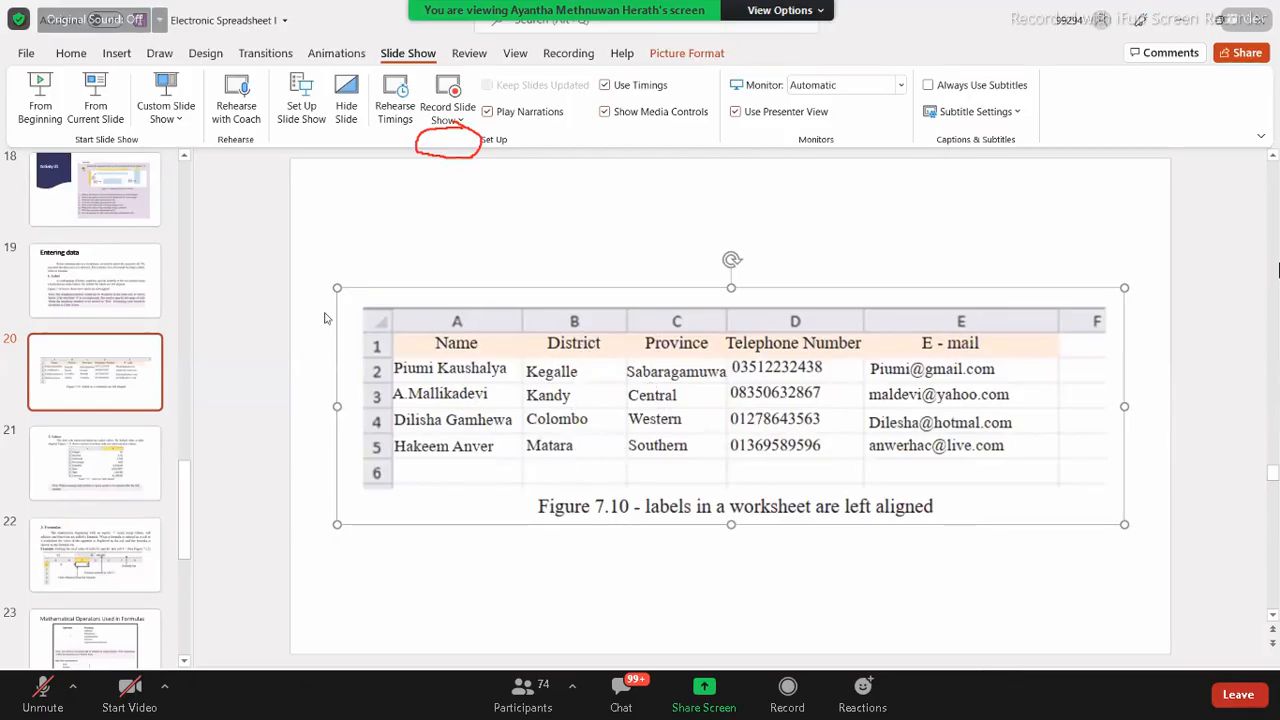
{"action": "left_click", "coordinate": [157, 443]}
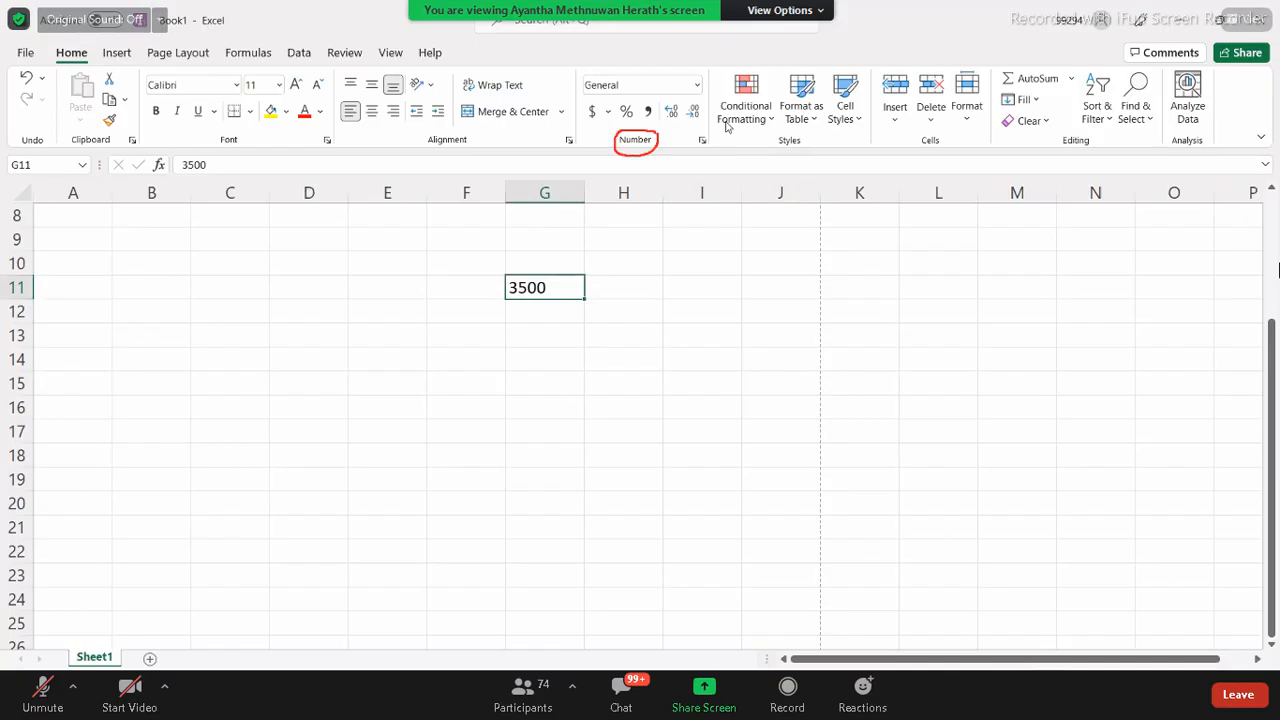
Step: Format the 3500 in cell G11 as Currency, with the red $1,234.10 style for negative numbers
{"action": "left_click", "coordinate": [561, 288]}
{"action": "left_click", "coordinate": [697, 85]}
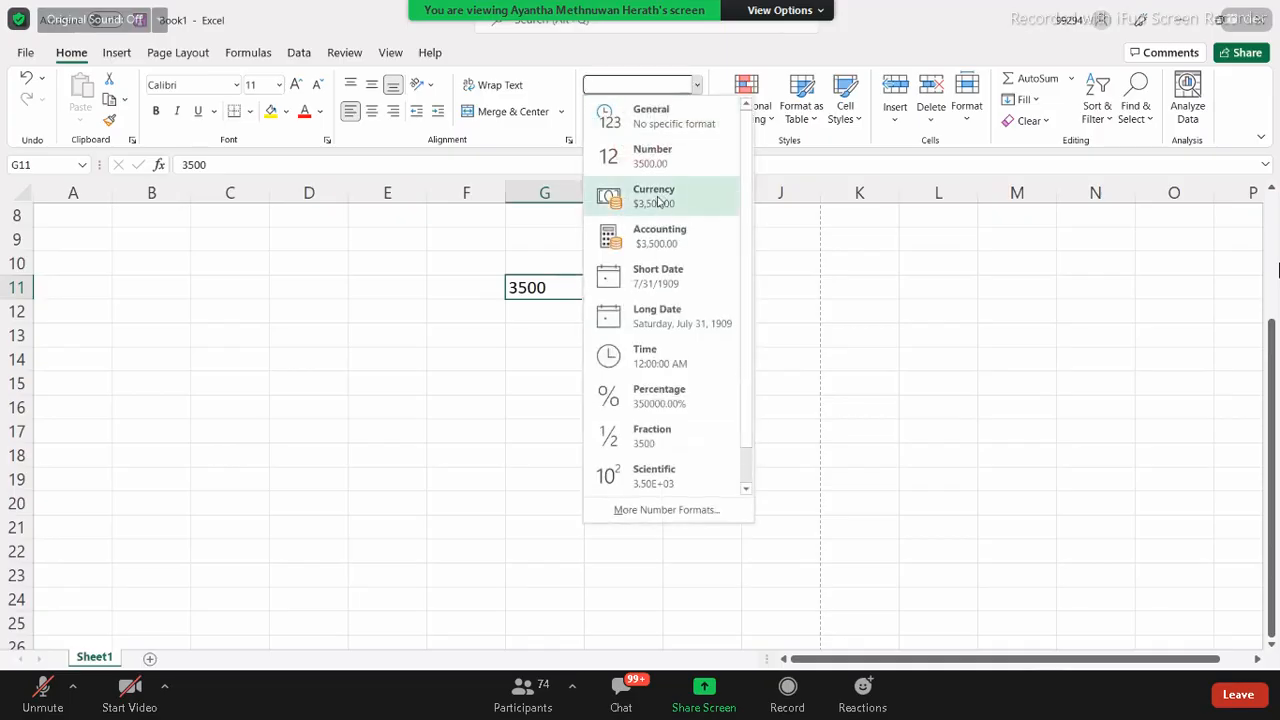
{"action": "left_click", "coordinate": [655, 197]}
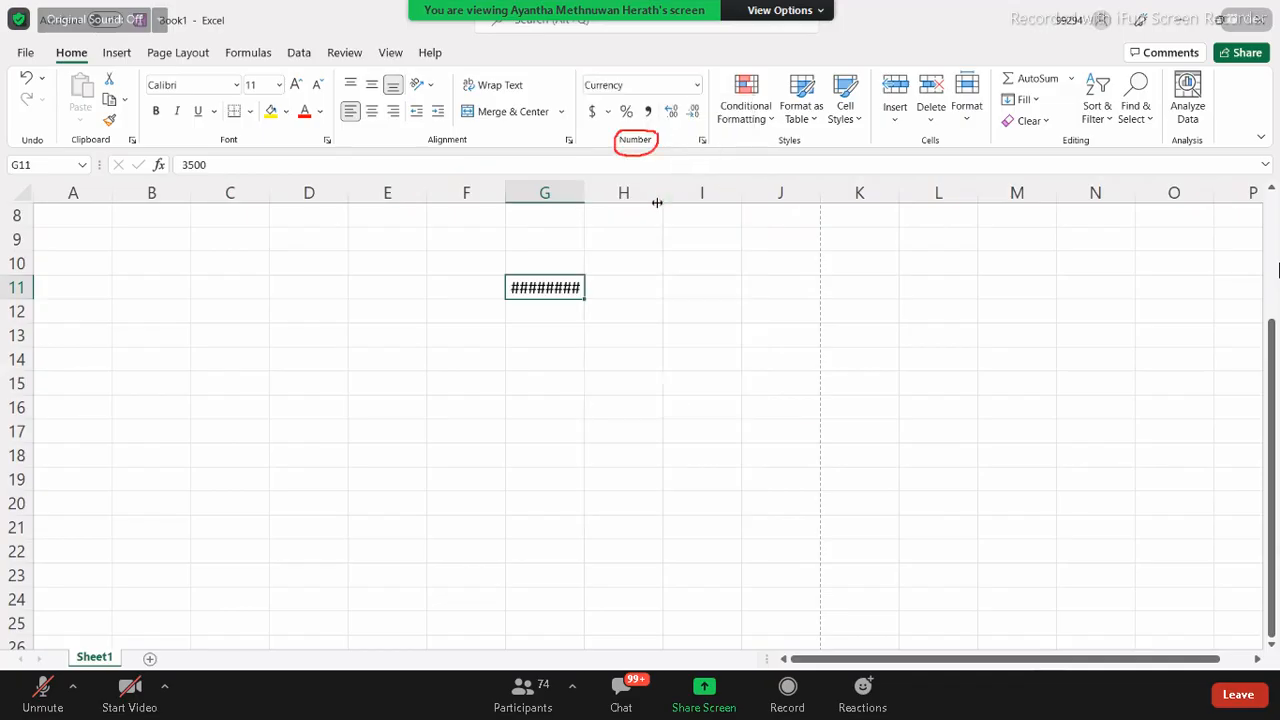
{"action": "left_click", "coordinate": [700, 88]}
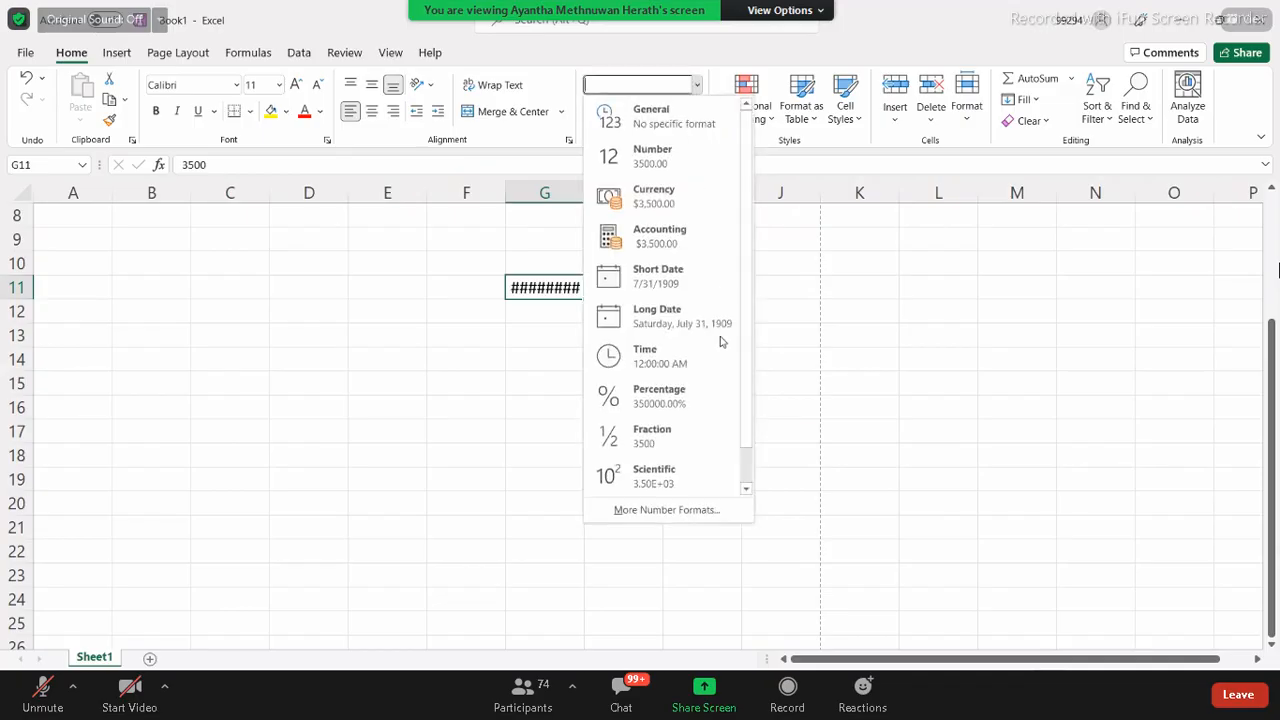
{"action": "left_click", "coordinate": [661, 510]}
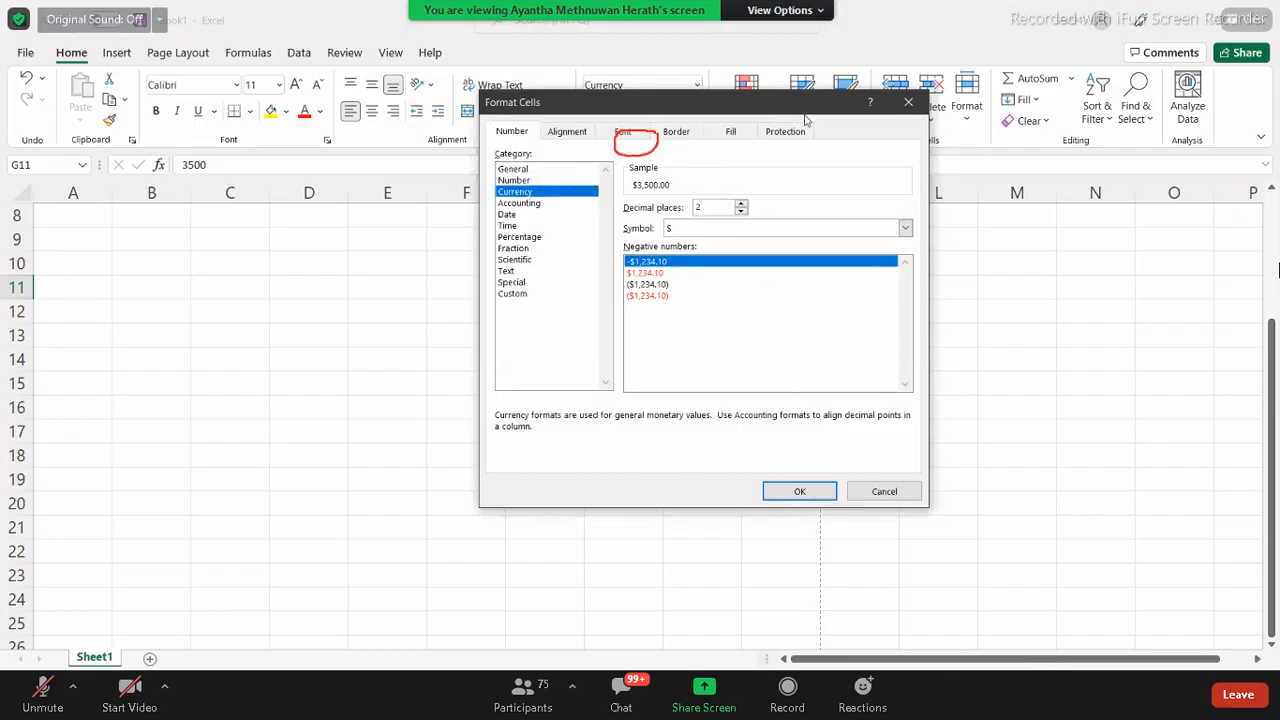
{"action": "left_click", "coordinate": [815, 491]}
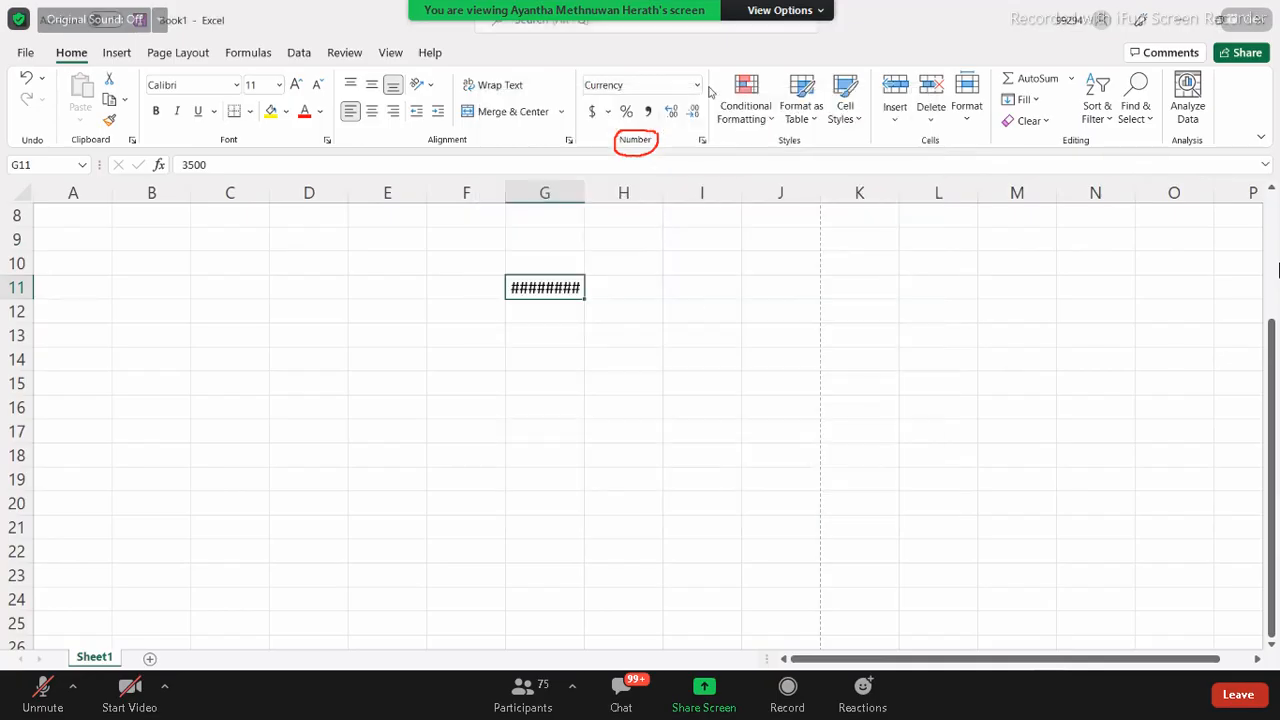
Step: Examine the General, Number, Custom, Accounting and Currency format categories for cell G11, including the available currency symbols
{"action": "left_click", "coordinate": [697, 85]}
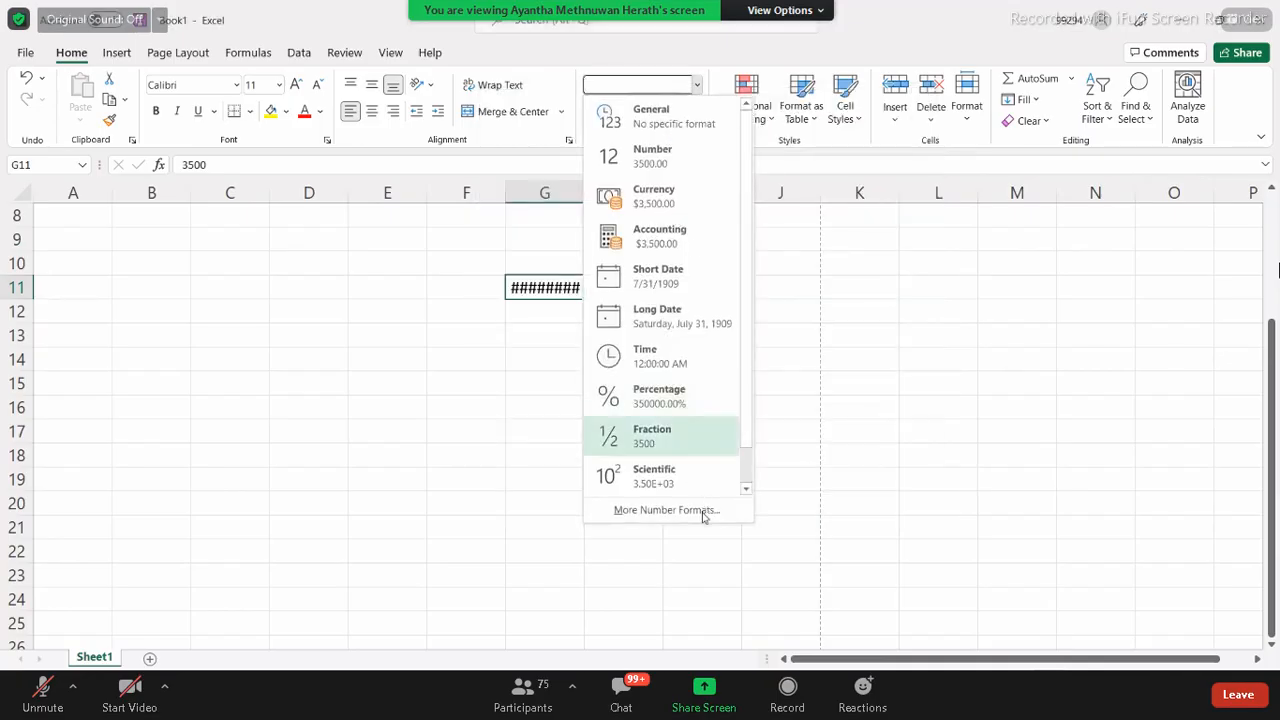
{"action": "left_click", "coordinate": [712, 510]}
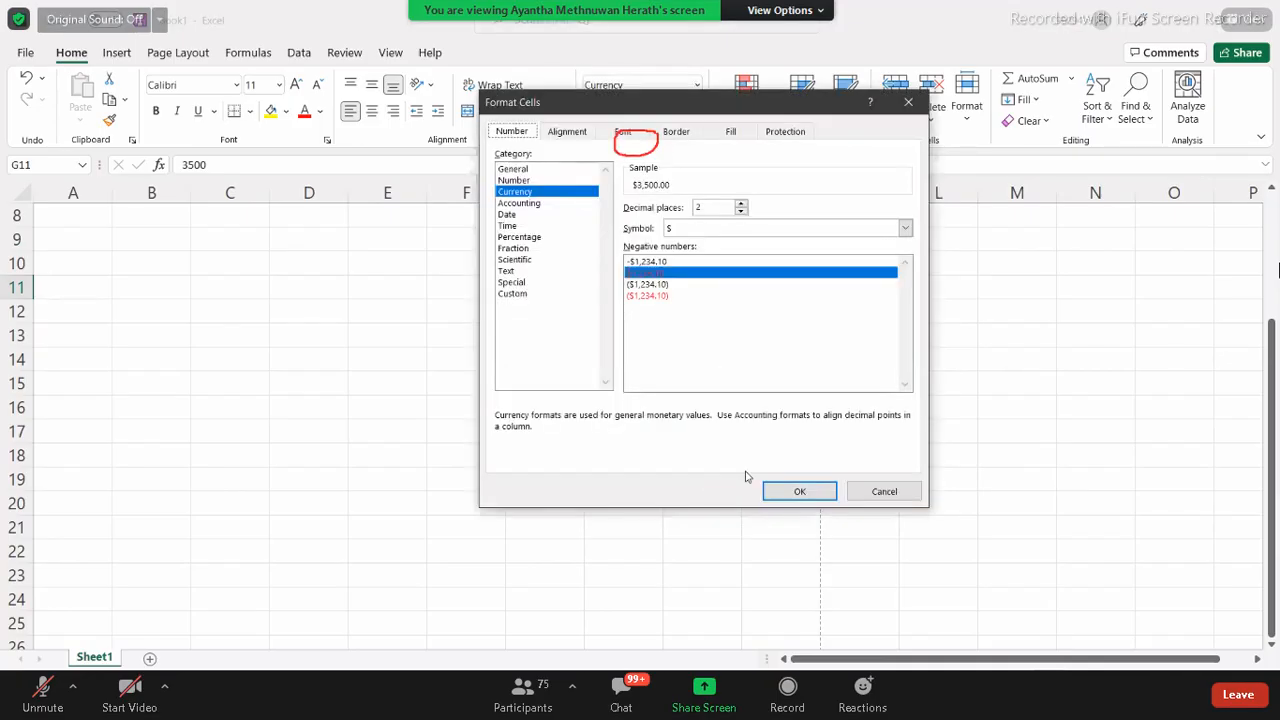
{"action": "left_click", "coordinate": [514, 170]}
{"action": "left_click", "coordinate": [515, 180]}
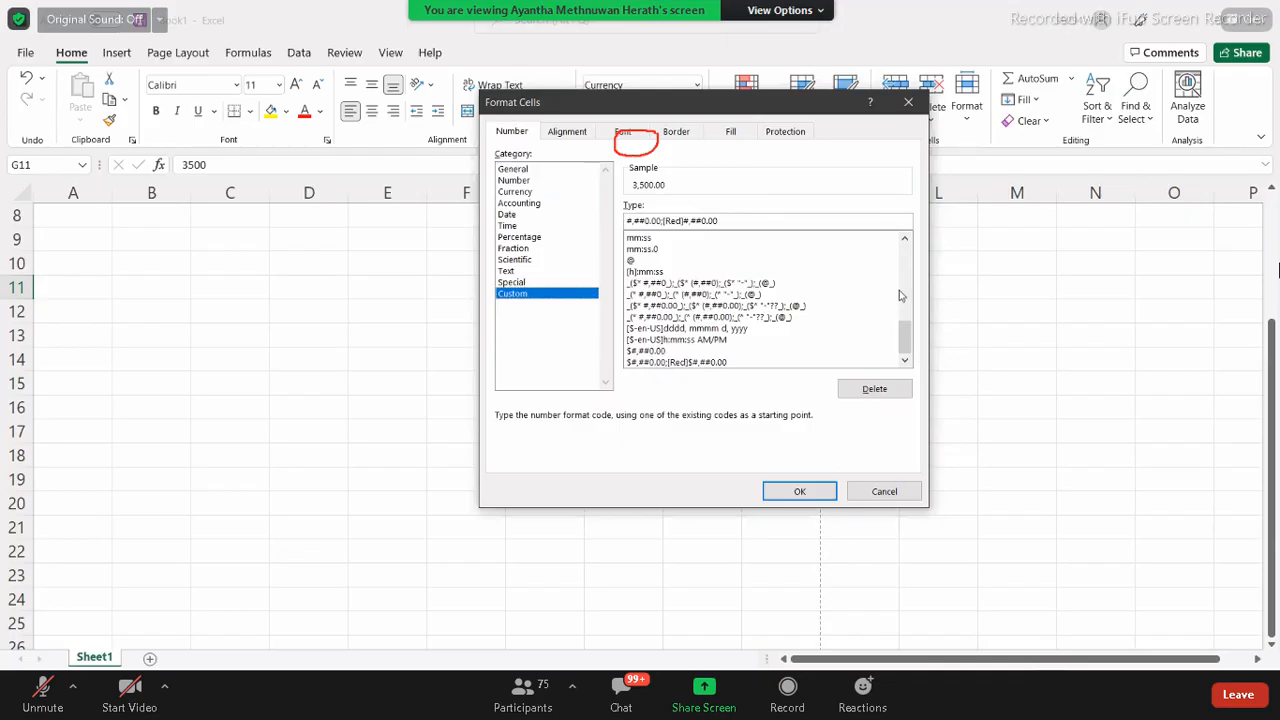
{"action": "left_click", "coordinate": [519, 203]}
{"action": "left_click", "coordinate": [515, 191]}
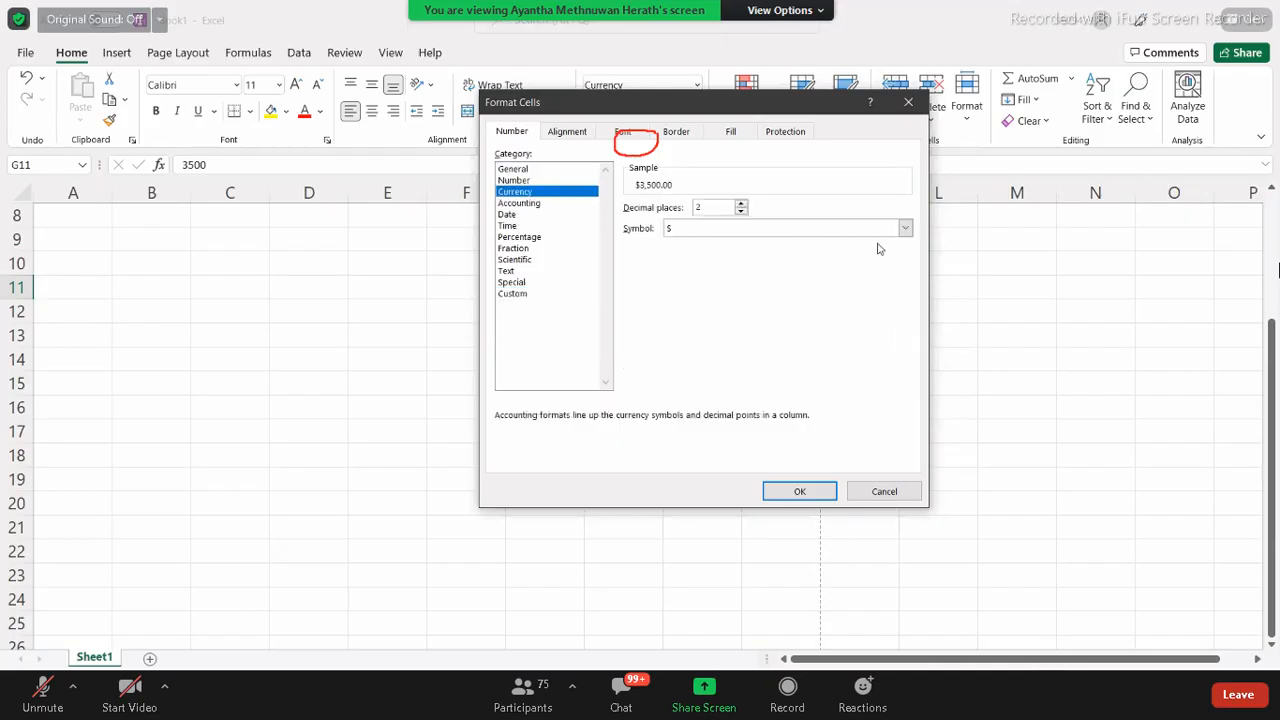
{"action": "left_click", "coordinate": [904, 230]}
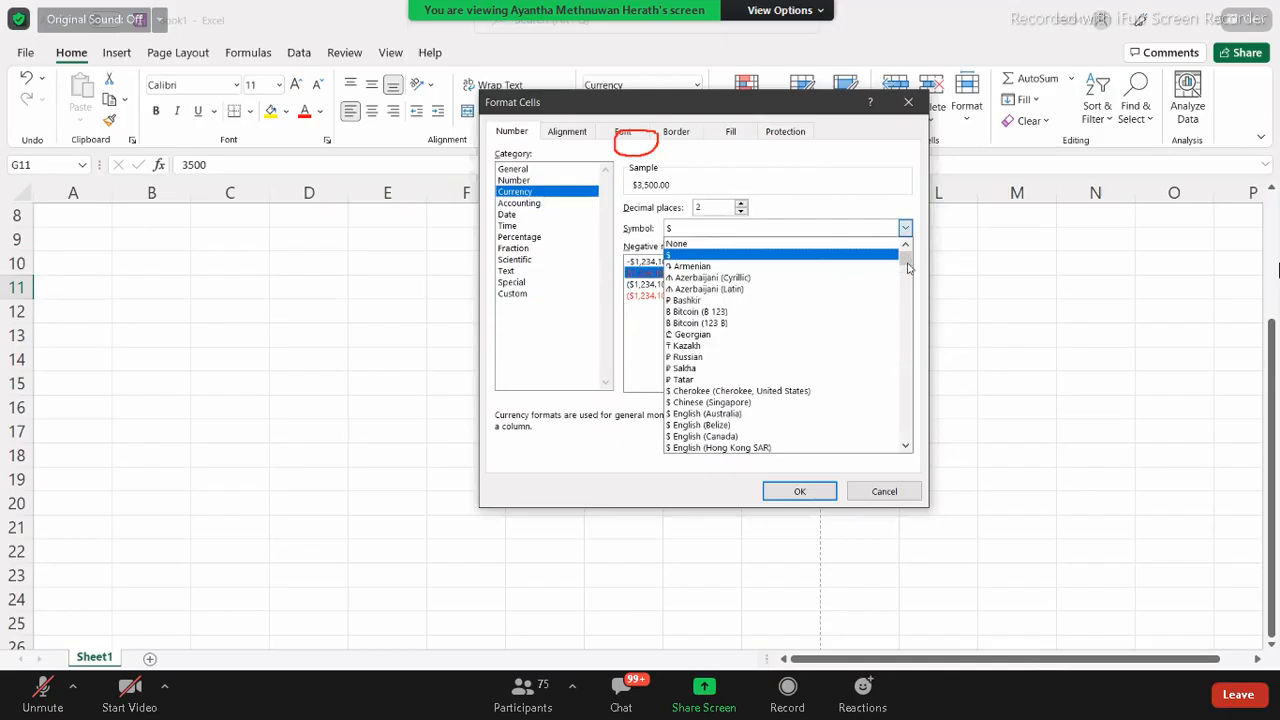
{"action": "scroll", "coordinate": [781, 245], "scroll_direction": "down", "scroll_amount": 10}
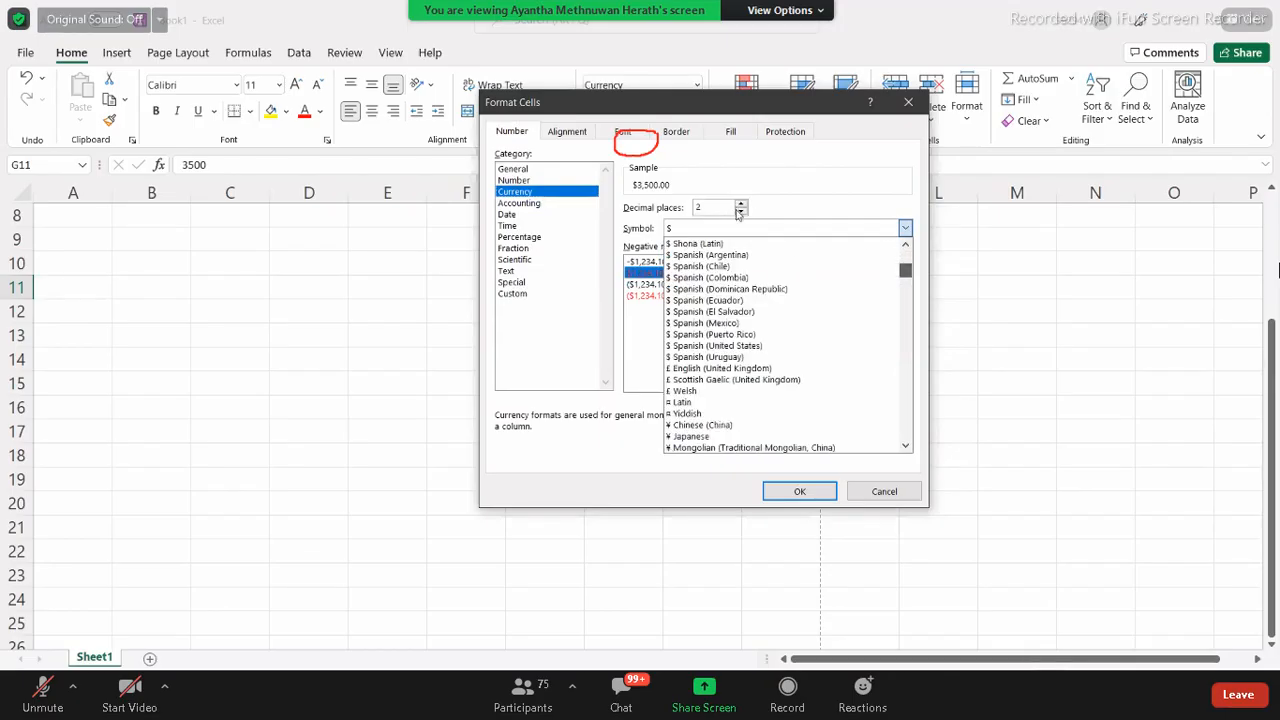
Step: Reduce cell G11's Currency format to 0 decimal places, look through the symbol list, and apply it with the $ symbol
{"action": "left_click", "coordinate": [741, 212]}
{"action": "left_click", "coordinate": [741, 212]}
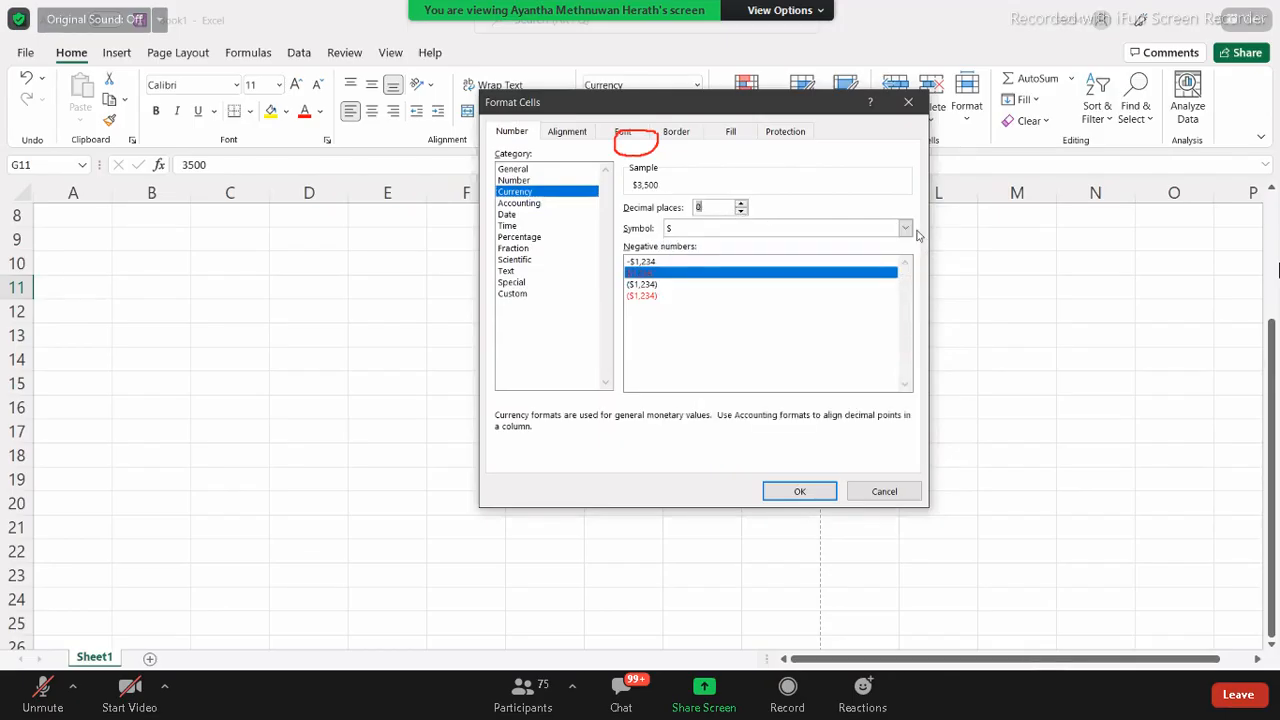
{"action": "left_click", "coordinate": [907, 228]}
{"action": "scroll", "coordinate": [843, 331], "scroll_direction": "down", "scroll_amount": 2}
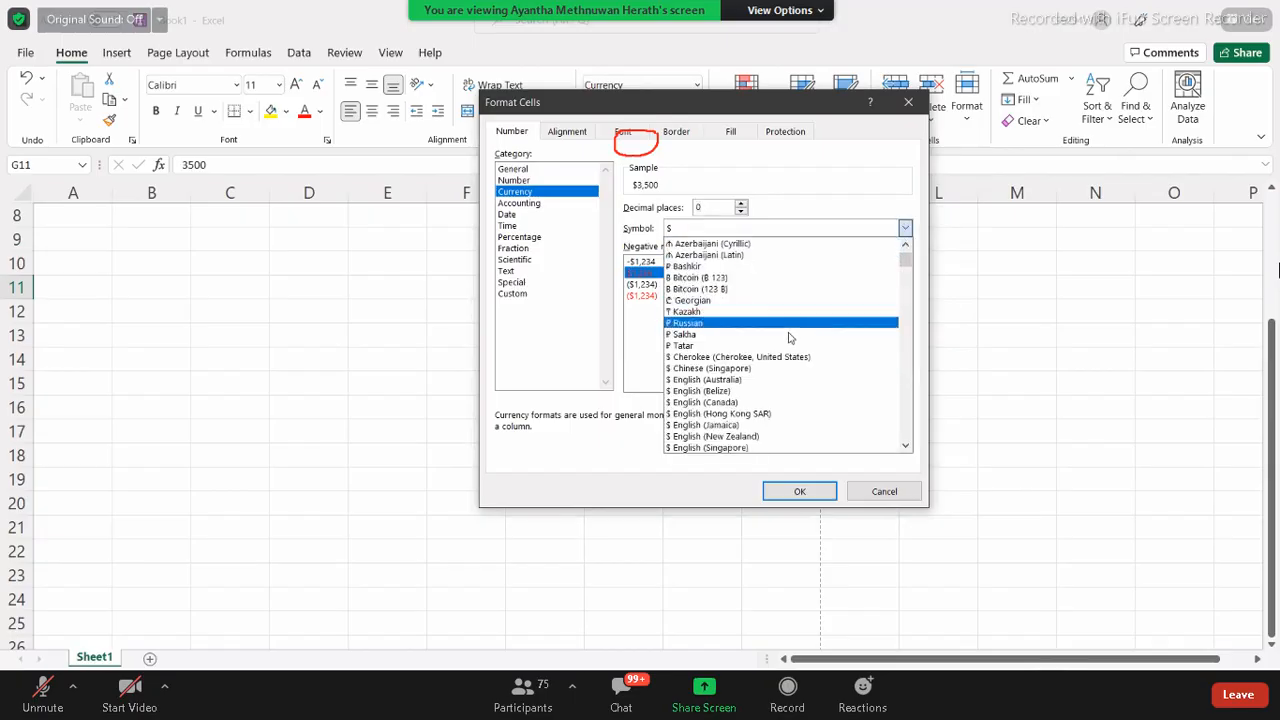
{"action": "scroll", "coordinate": [905, 272], "scroll_direction": "down", "scroll_amount": 5}
{"action": "scroll", "coordinate": [808, 486], "scroll_direction": "up", "scroll_amount": 5}
{"action": "left_click", "coordinate": [808, 486]}
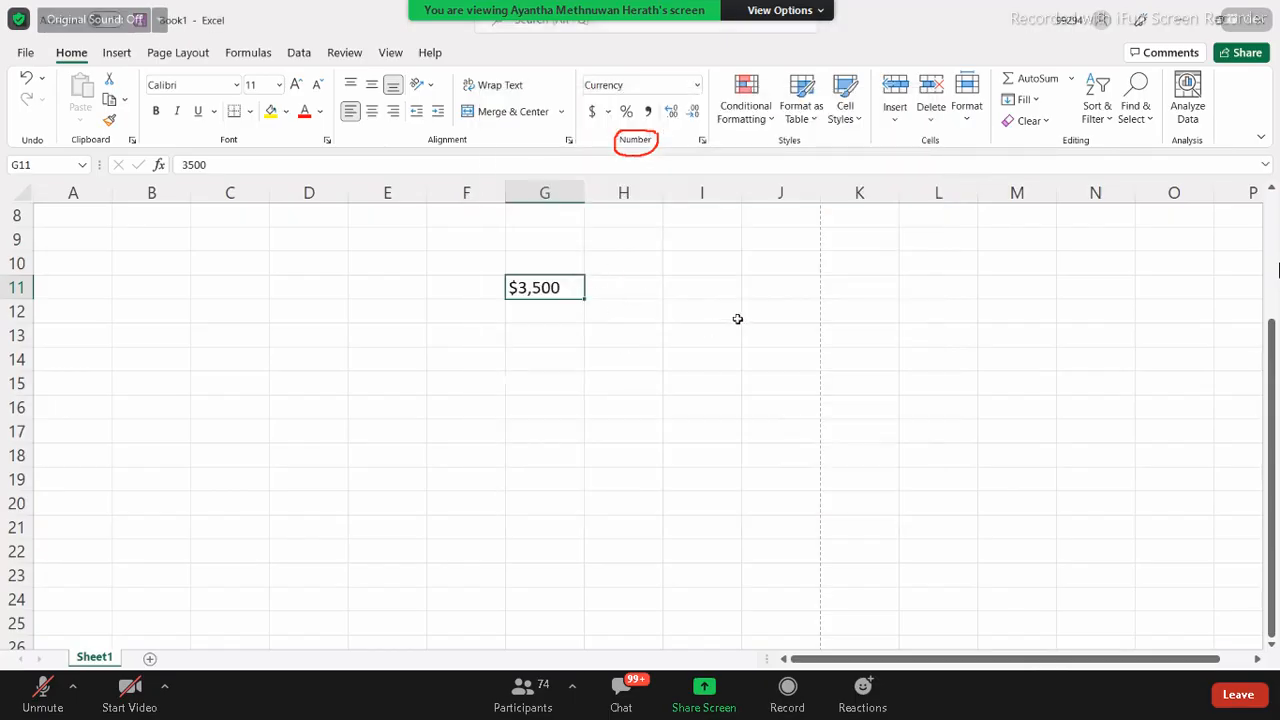
Step: Examine the number formats available for cell G11
{"action": "left_click", "coordinate": [697, 85]}
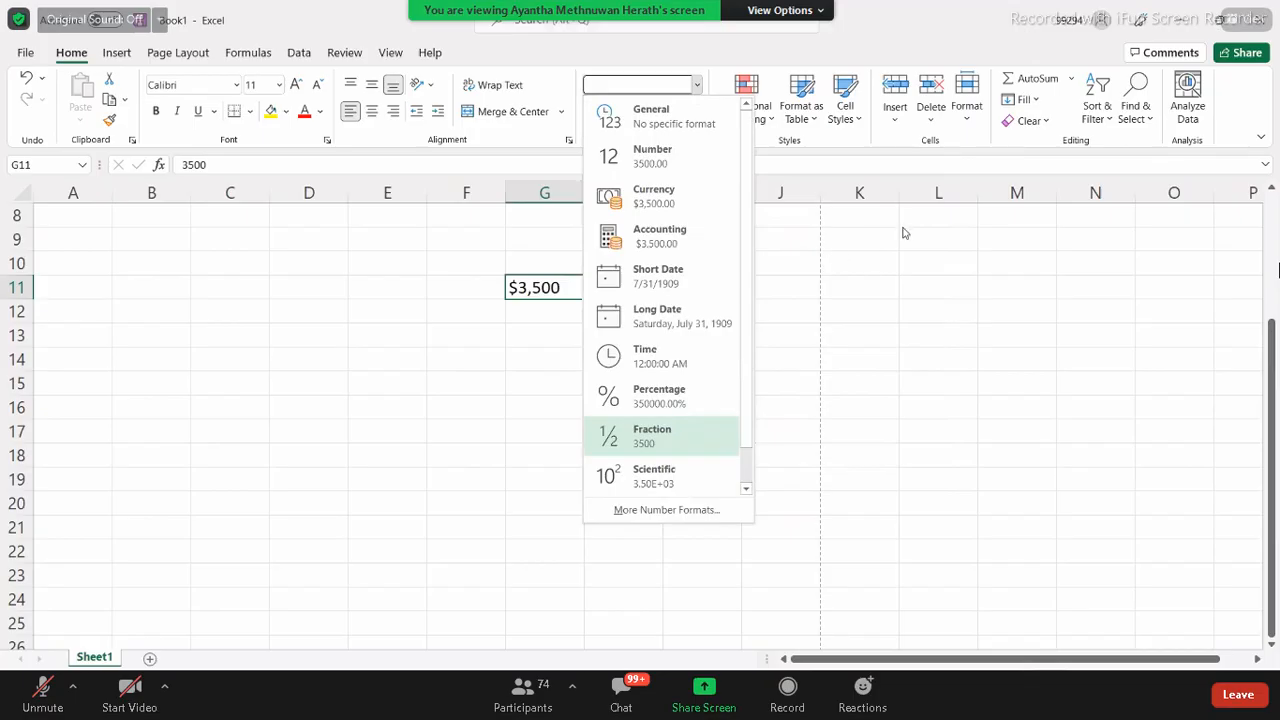
{"action": "key", "text": "Escape"}
{"action": "left_click_drag", "start_coordinate": [905, 327], "coordinate": [887, 360]}
{"action": "left_click", "coordinate": [690, 289]}
{"action": "left_click", "coordinate": [805, 491]}
{"action": "left_click", "coordinate": [646, 291]}
{"action": "left_click", "coordinate": [552, 291]}
{"action": "left_click", "coordinate": [697, 85]}
{"action": "left_click", "coordinate": [697, 85]}
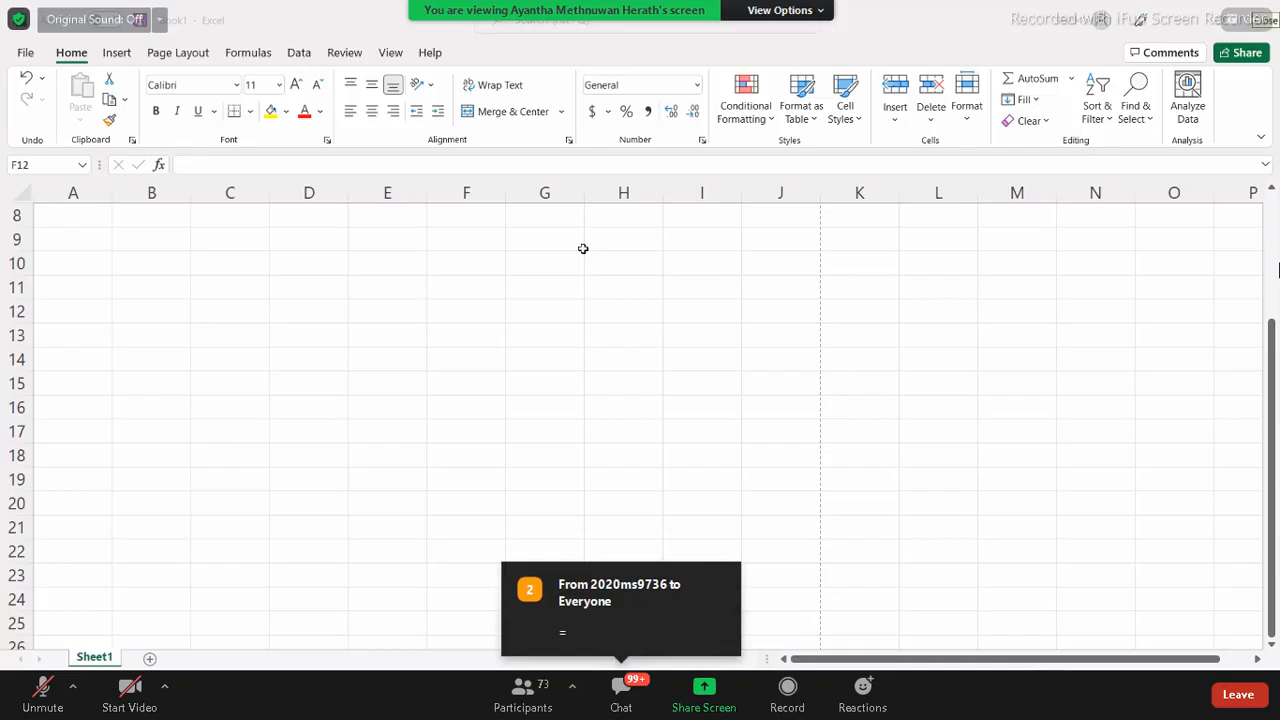
{"action": "left_click", "coordinate": [462, 266]}
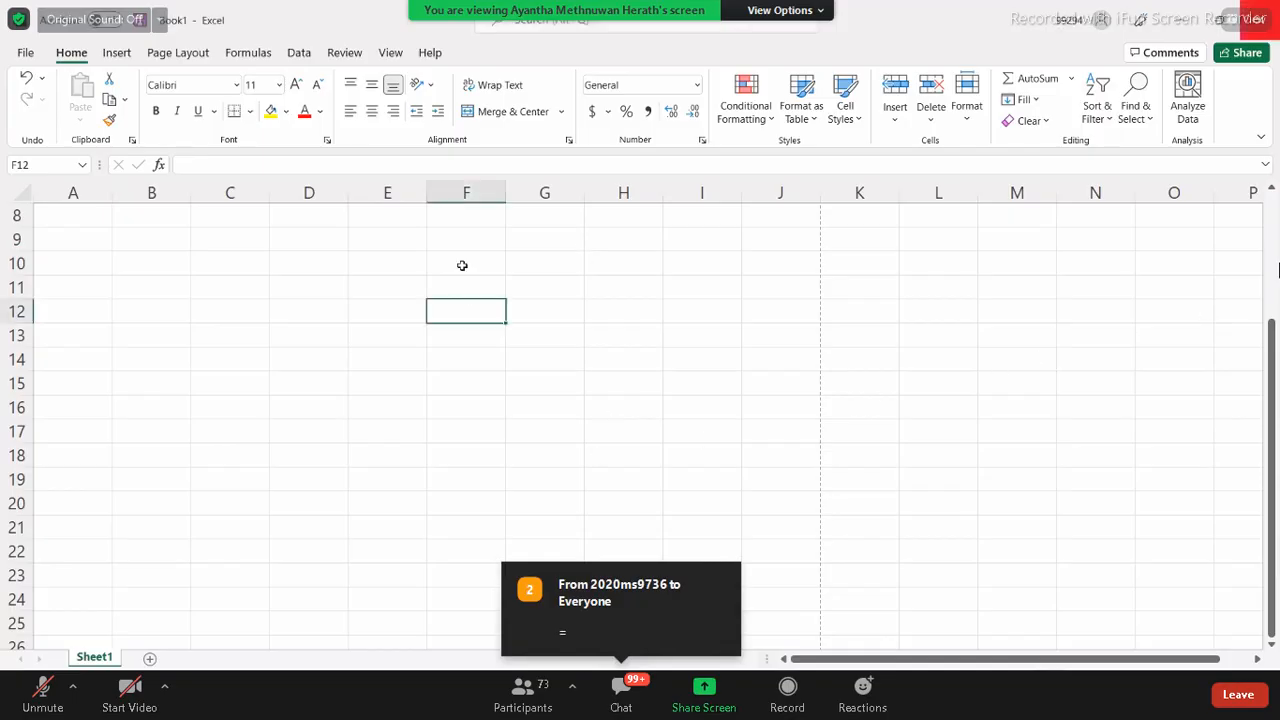
{"action": "left_click", "coordinate": [477, 269]}
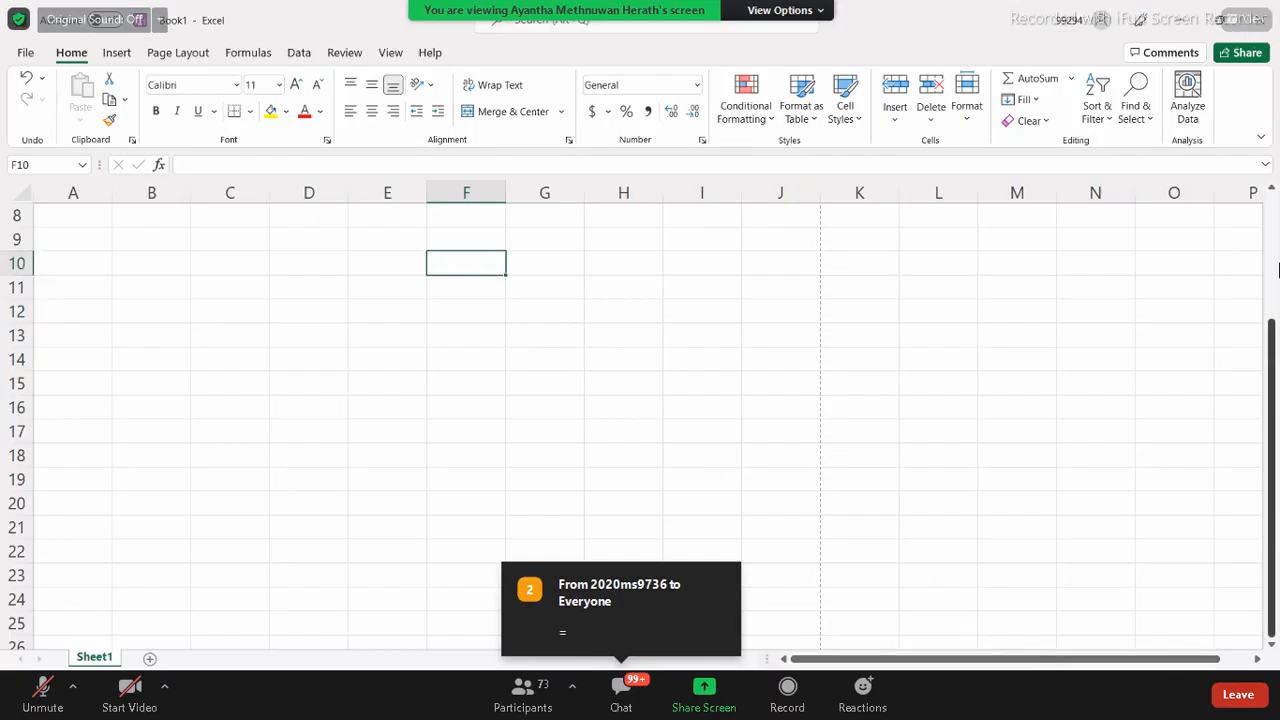
{"action": "left_click_drag", "start_coordinate": [1278, 268], "coordinate": [1278, 252]}
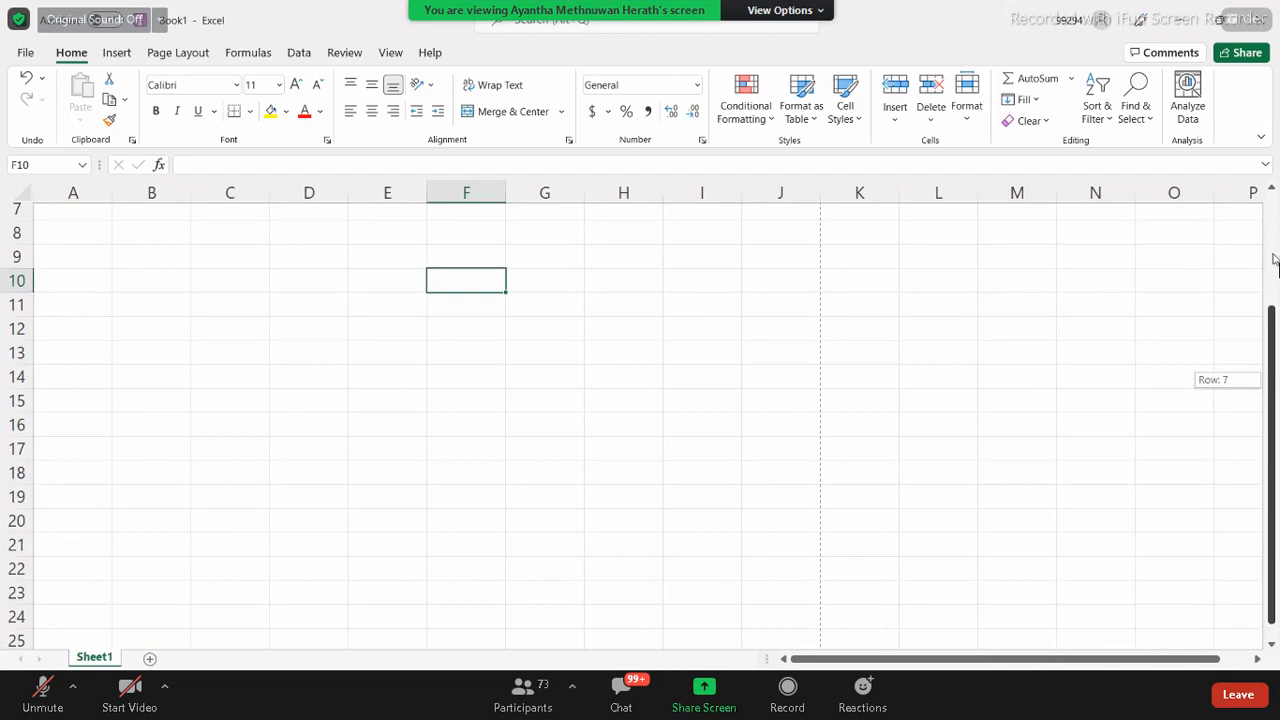
{"action": "key", "text": "alt+Tab"}
{"action": "key", "text": "alt+Tab"}
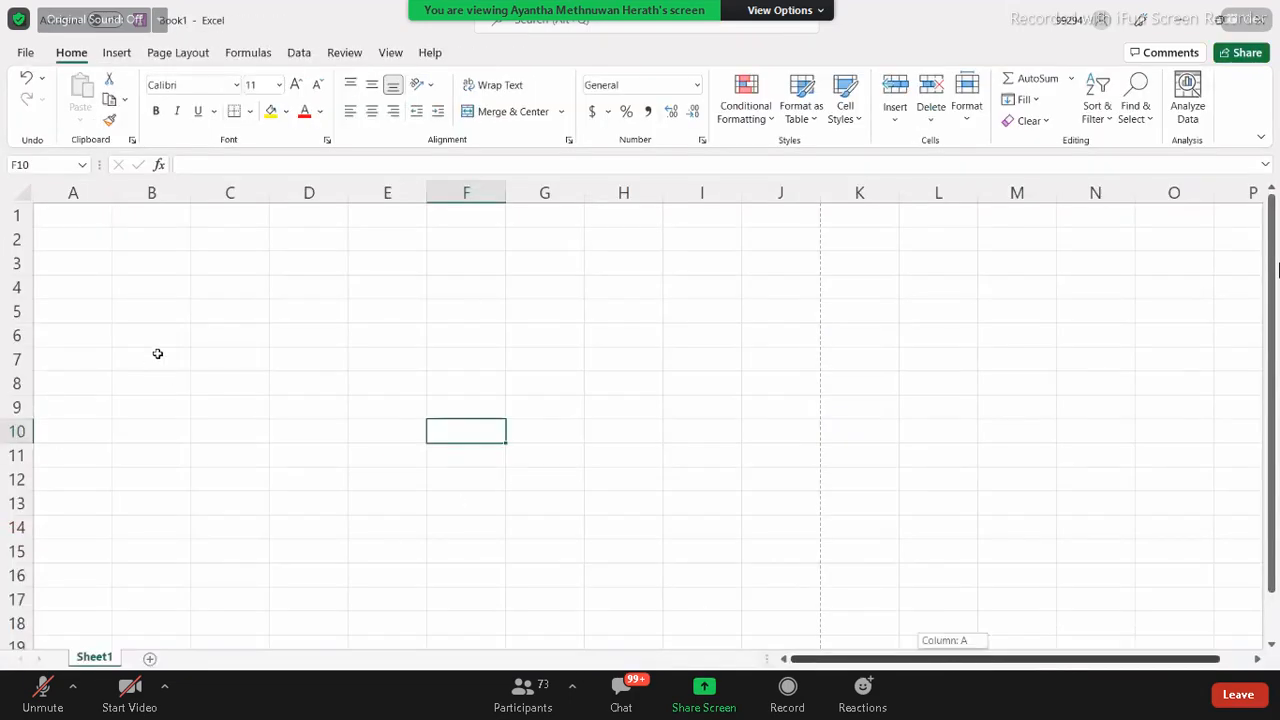
Step: Enter 2 in cell B2 and 5 in cell C2
{"action": "left_click", "coordinate": [151, 240]}
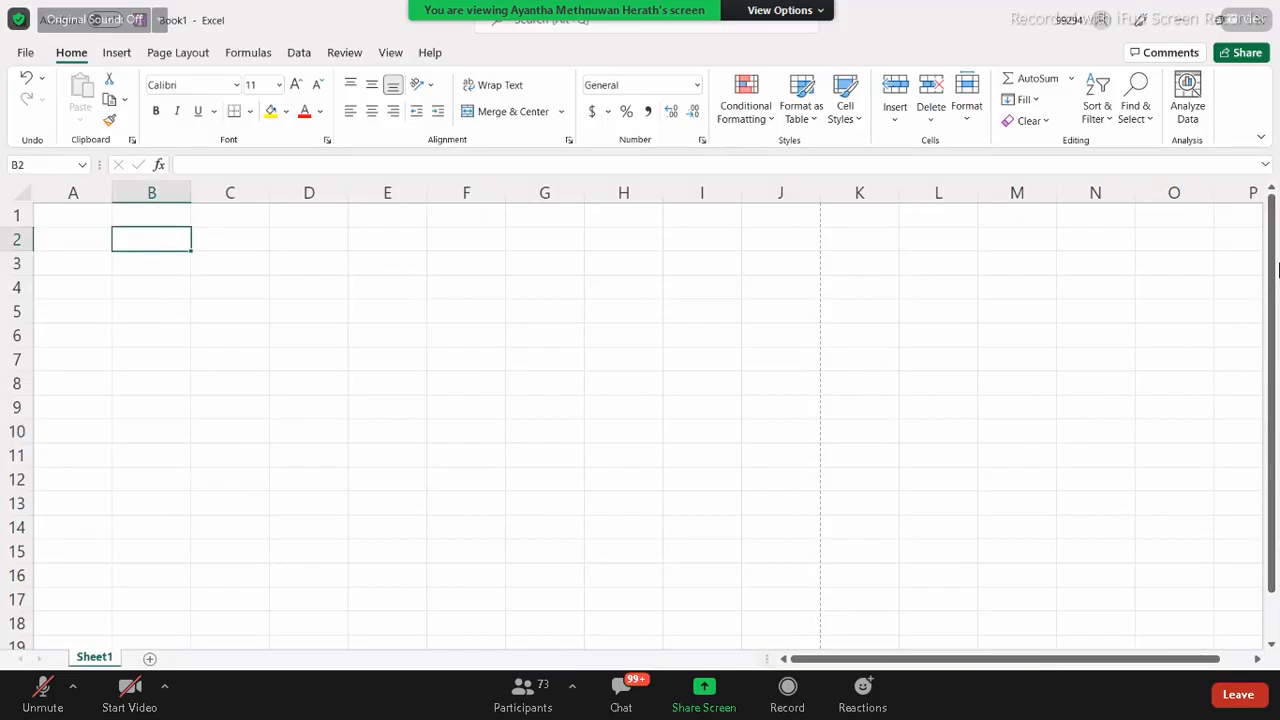
{"action": "left_click_drag", "start_coordinate": [1181, 680], "coordinate": [1203, 680]}
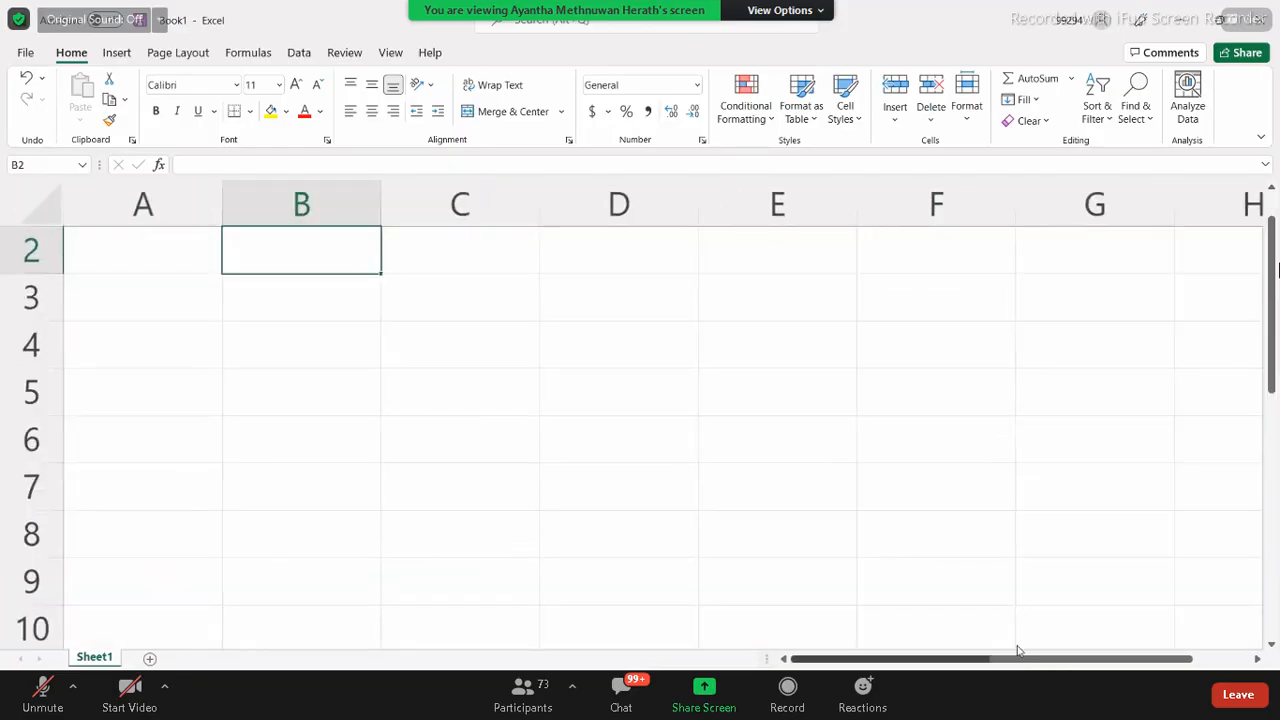
{"action": "left_click_drag", "start_coordinate": [1273, 285], "coordinate": [1271, 238]}
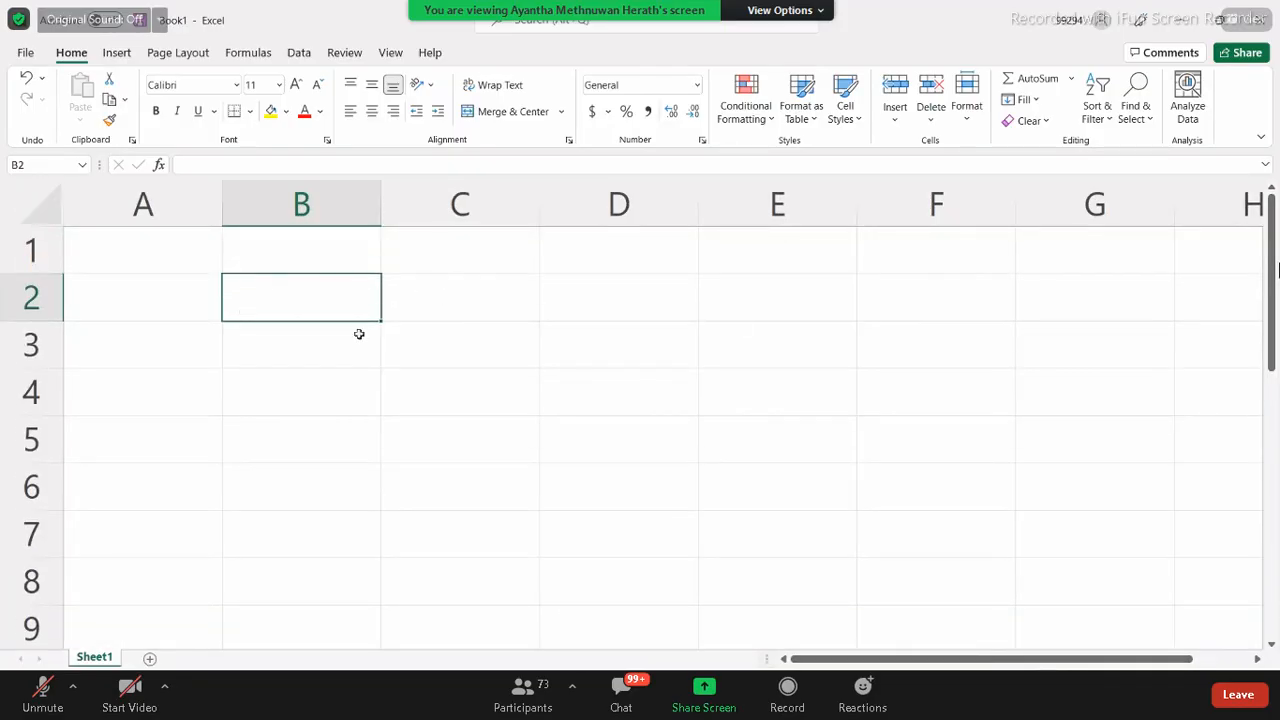
{"action": "left_click", "coordinate": [294, 264]}
{"action": "left_click", "coordinate": [301, 308]}
{"action": "type", "text": "2"}
{"action": "key", "text": "Tab"}
{"action": "type", "text": "5"}
{"action": "key", "text": "Tab"}
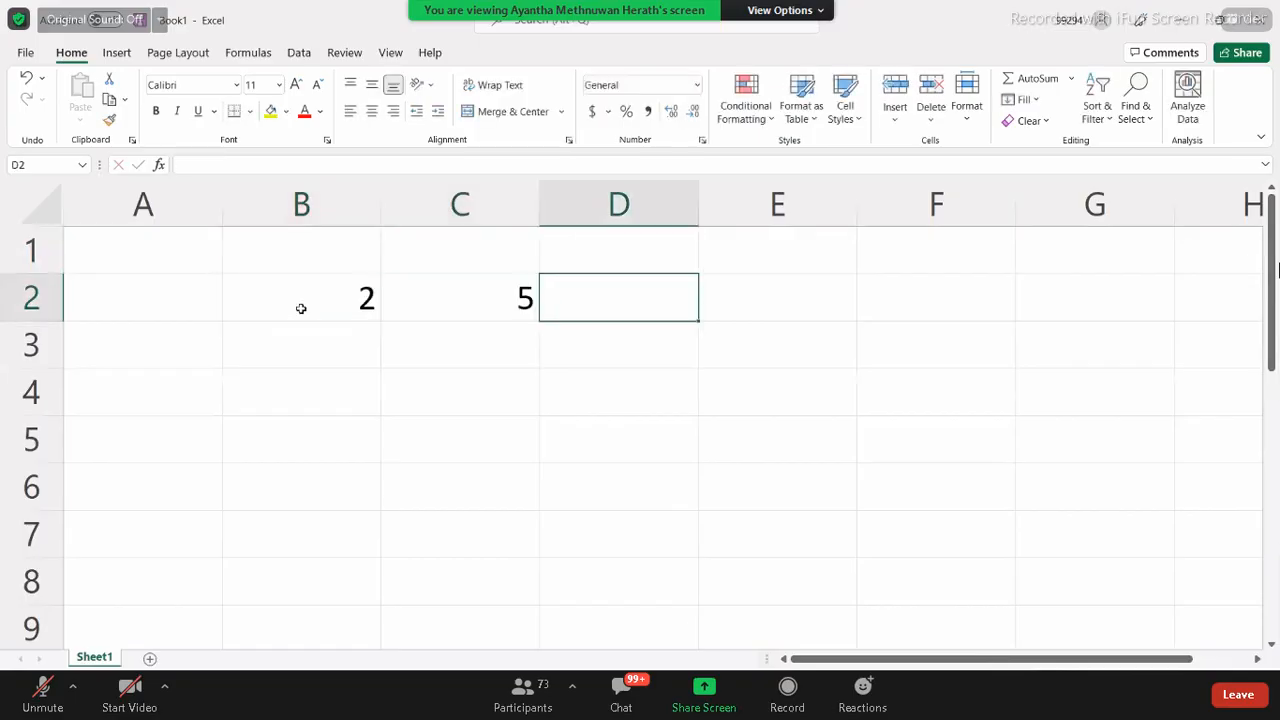
Step: Enter 8 in cell D2 and return to cell B2
{"action": "type", "text": "8"}
{"action": "key", "text": "Tab"}
{"action": "key", "text": "Left"}
{"action": "key", "text": "Left"}
{"action": "key", "text": "Left"}
{"action": "key", "text": "Left"}
{"action": "key", "text": "Right"}
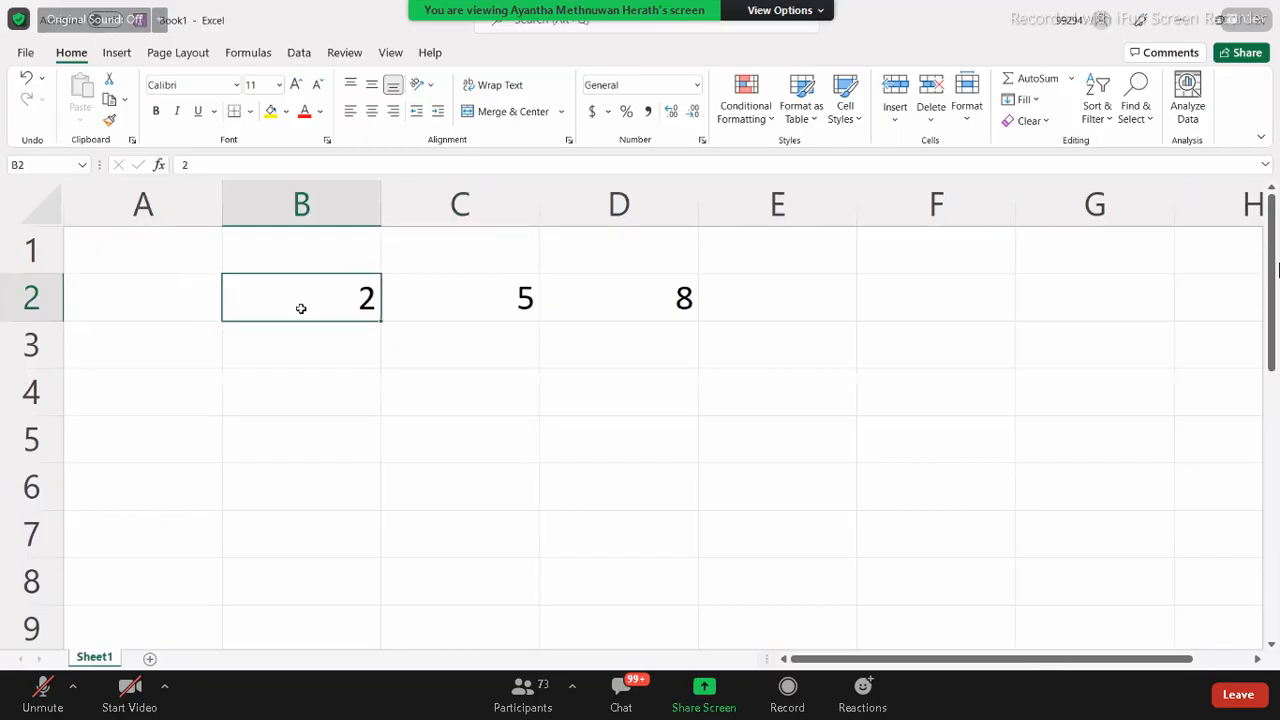
Step: Move back and forth along row 2 between cells B2 and E2 to review the entered values
{"action": "key", "text": "Right"}
{"action": "key", "text": "Right"}
{"action": "key", "text": "Right"}
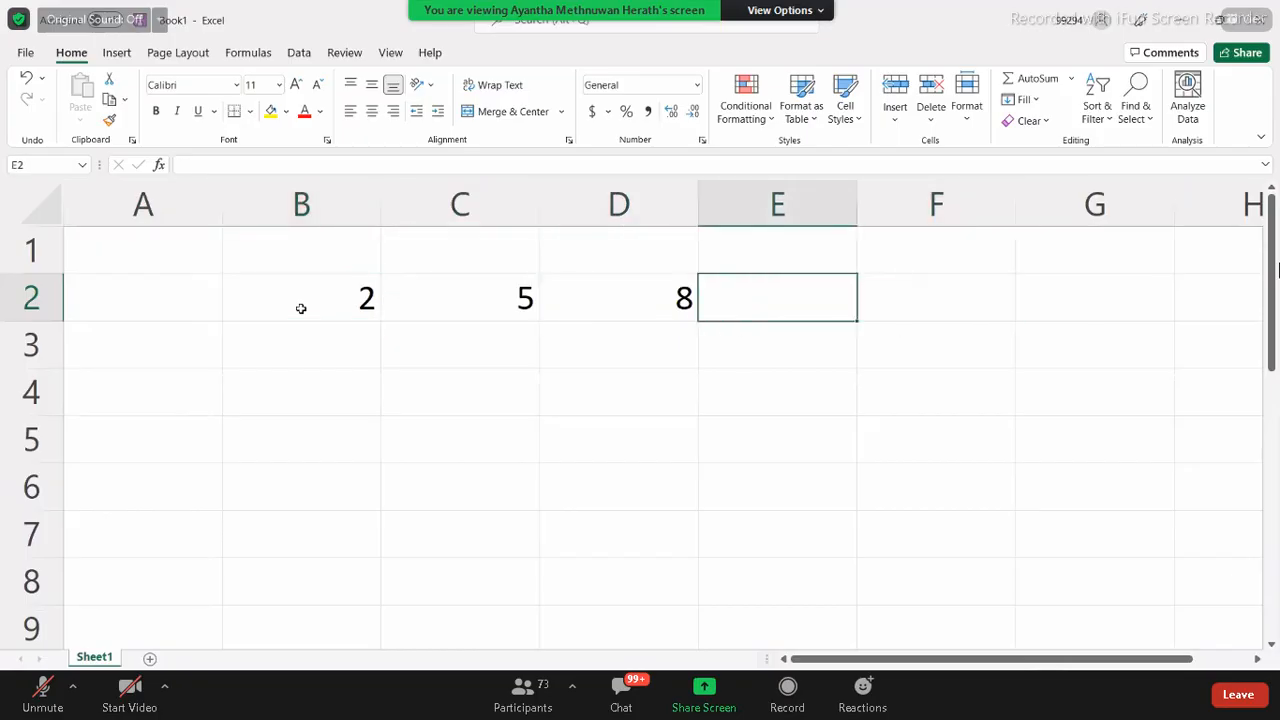
{"action": "key", "text": "Left"}
{"action": "key", "text": "Left"}
{"action": "key", "text": "Left"}
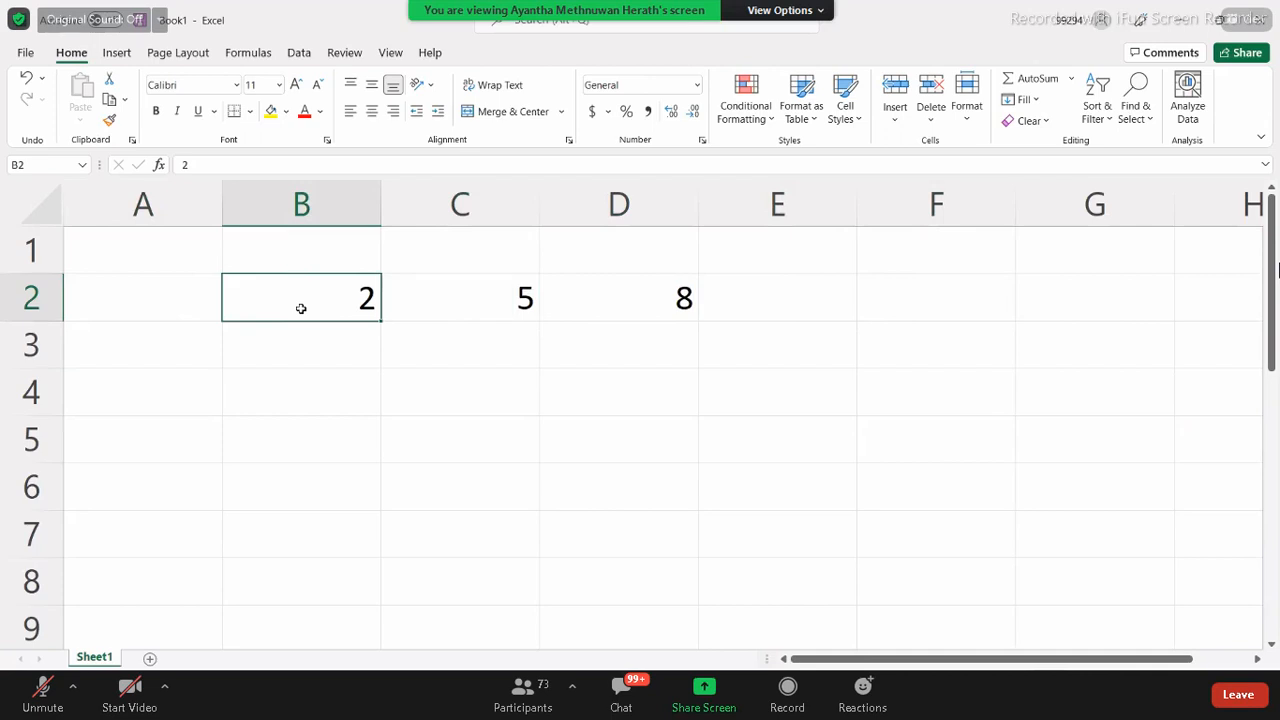
{"action": "key", "text": "Right"}
{"action": "key", "text": "Right"}
{"action": "key", "text": "Right"}
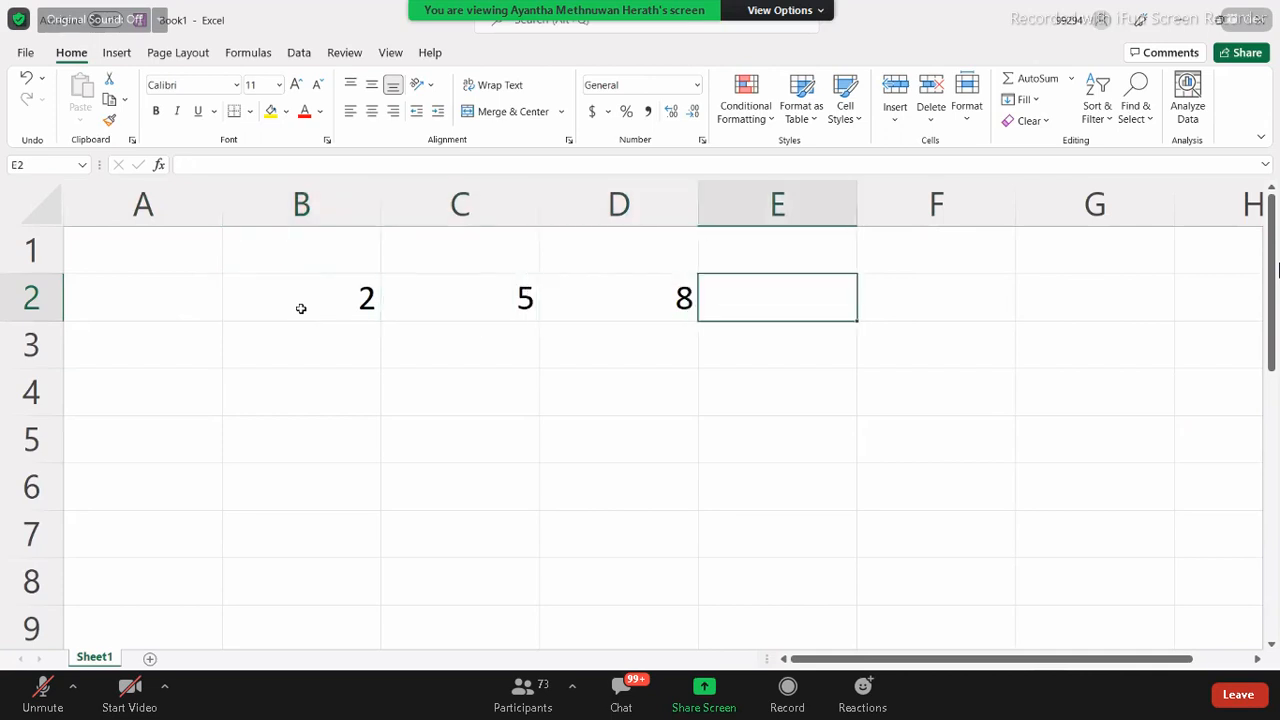
Step: Enter the formula =B2+C2 in cell F5 to add the first two values of row 2
{"action": "key", "text": "Right"}
{"action": "key", "text": "Down"}
{"action": "key", "text": "Down"}
{"action": "key", "text": "Down"}
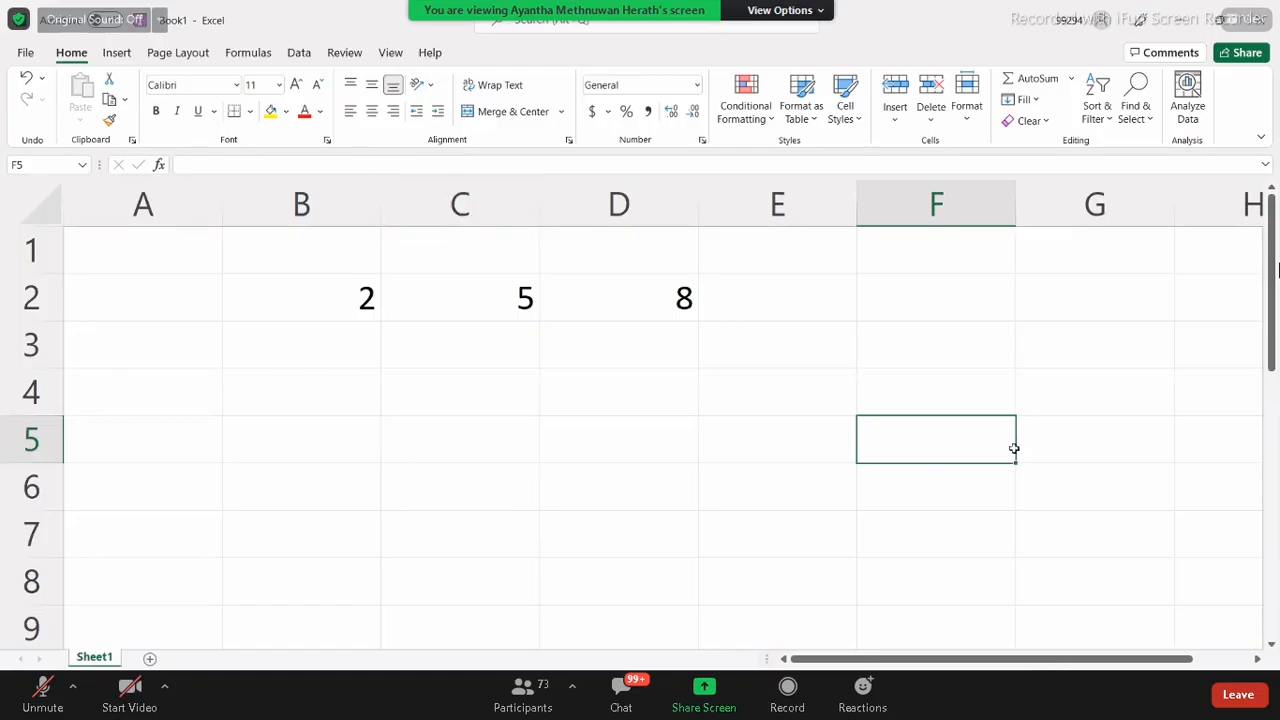
{"action": "double_click", "coordinate": [935, 442]}
{"action": "type", "text": "="}
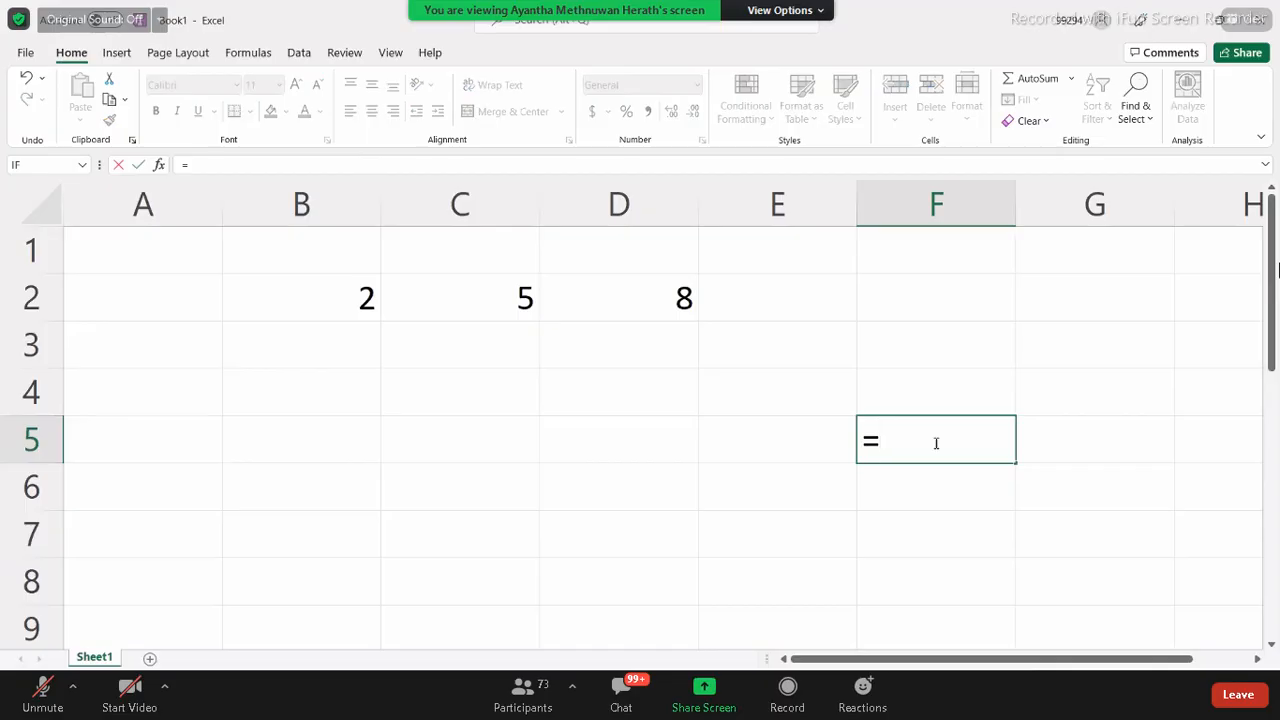
{"action": "type", "text": "B"}
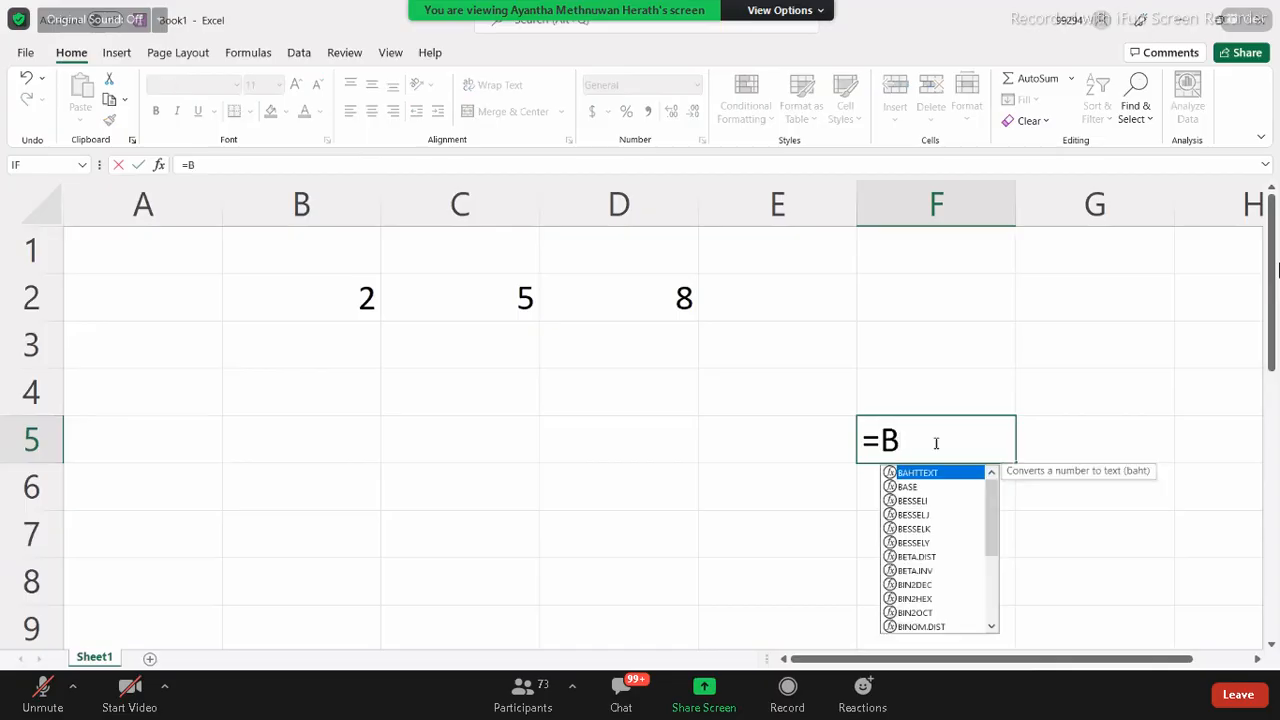
{"action": "type", "text": "2+C"}
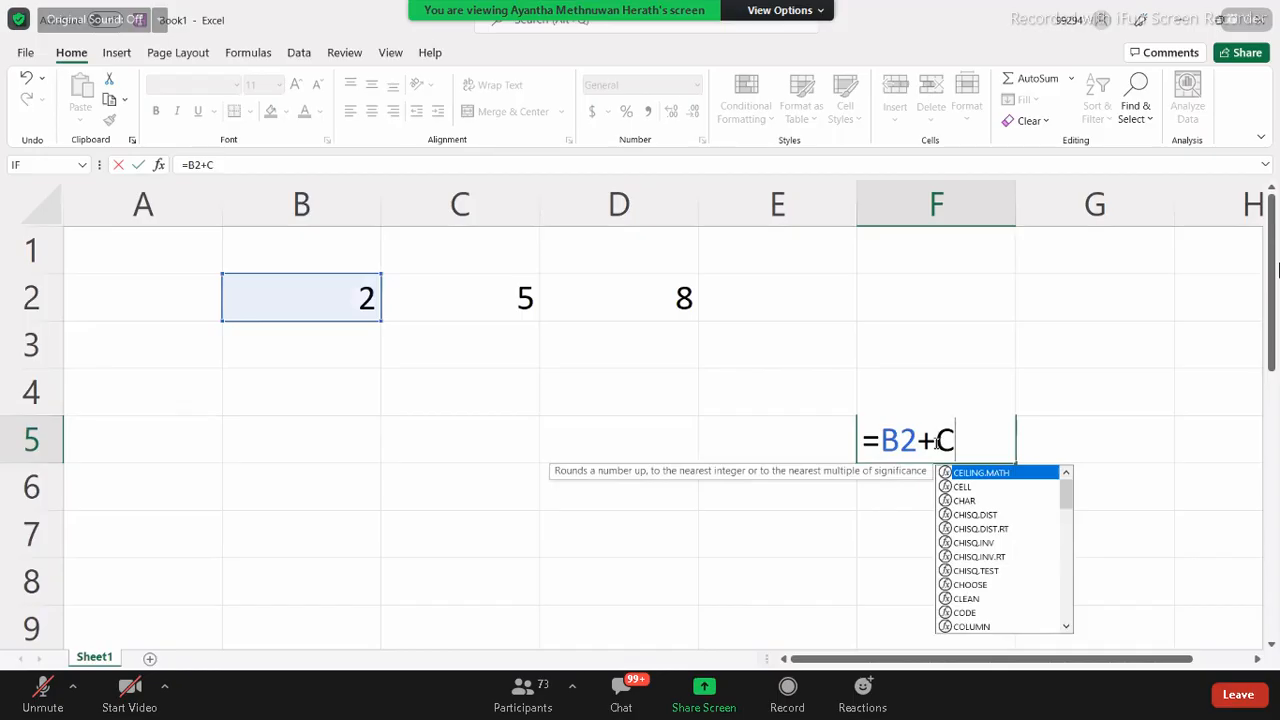
{"action": "type", "text": "2"}
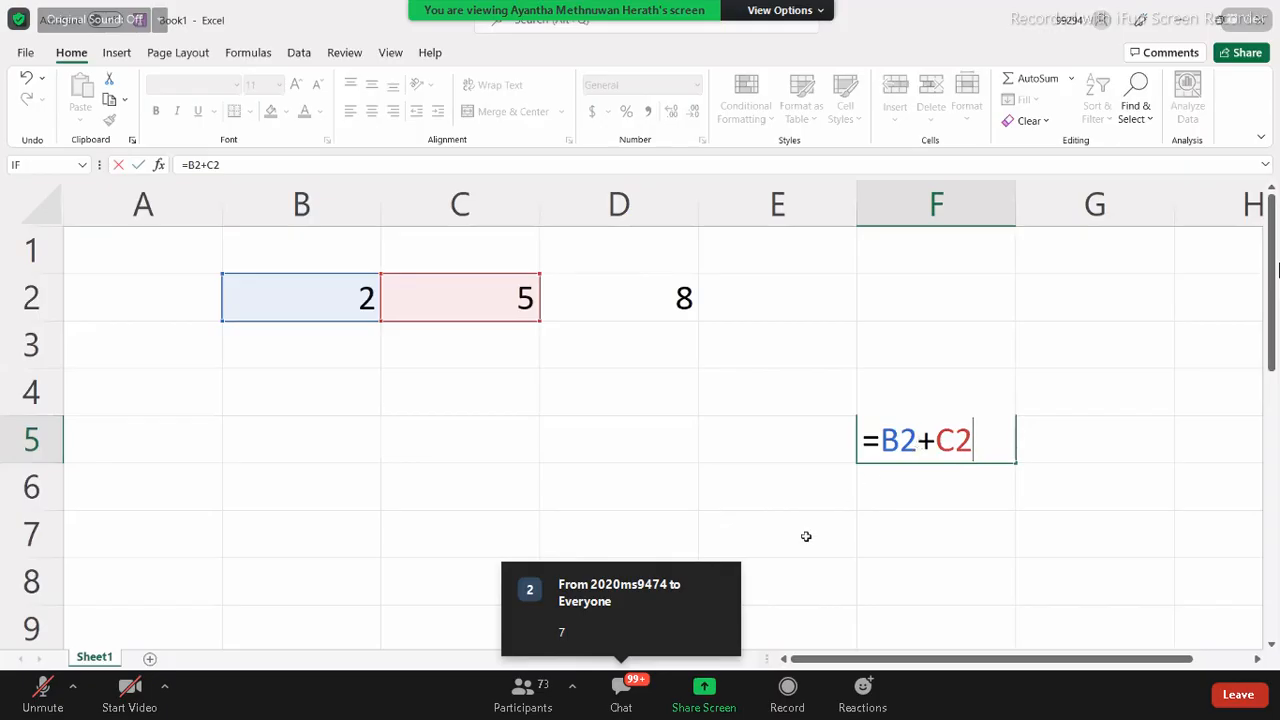
{"action": "key", "text": "Return"}
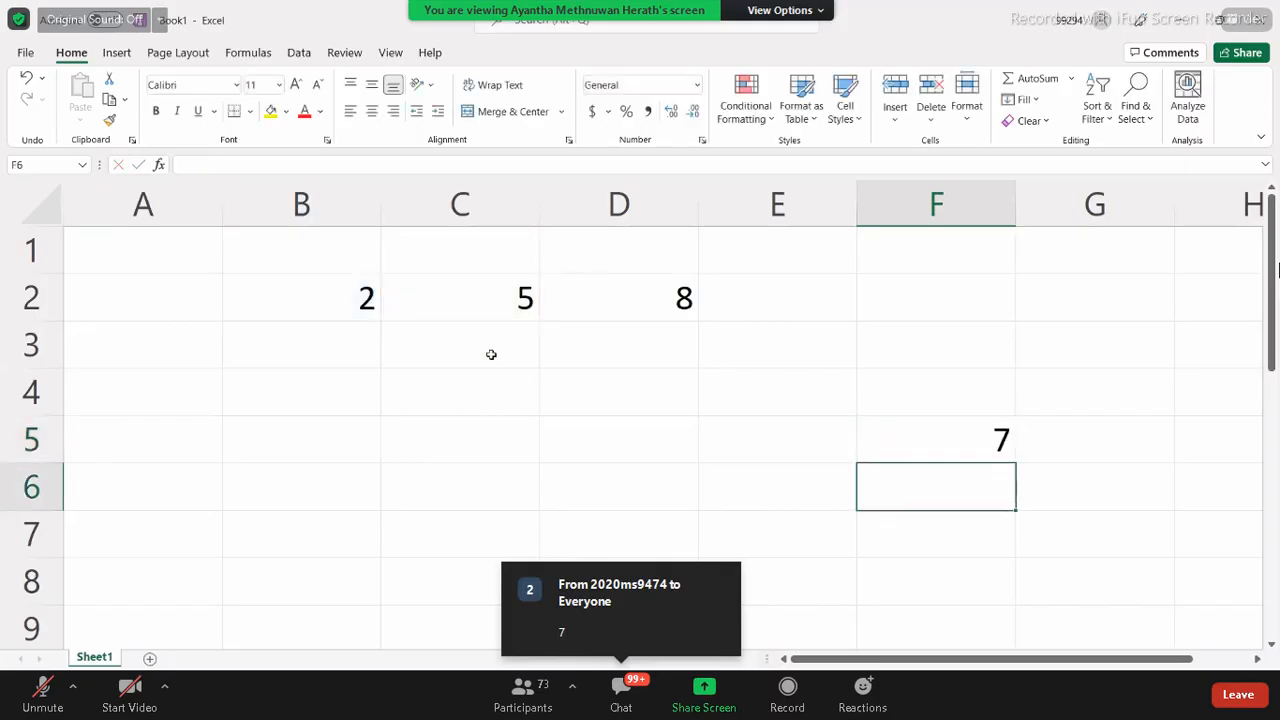
Step: Select cell F5 to view its formula, and switch to the PowerPoint presentation to review the Formulae slide
{"action": "key", "text": "Up"}
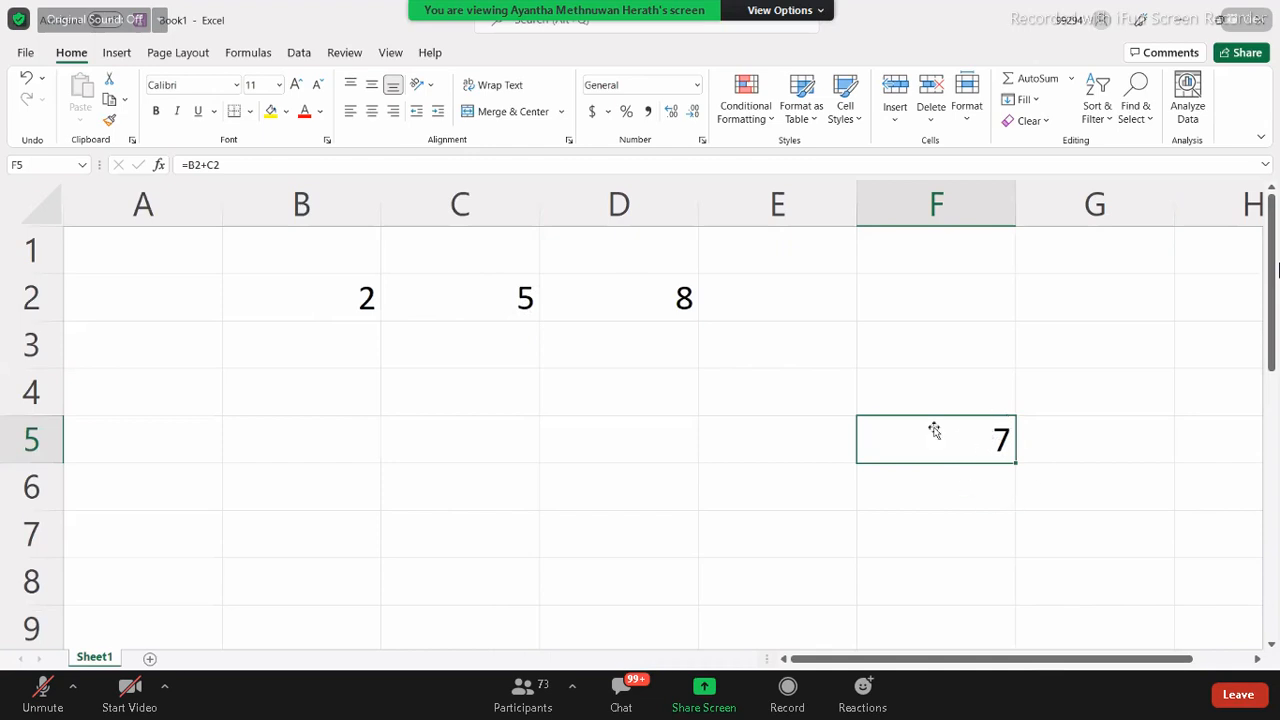
{"action": "left_click", "coordinate": [385, 703]}
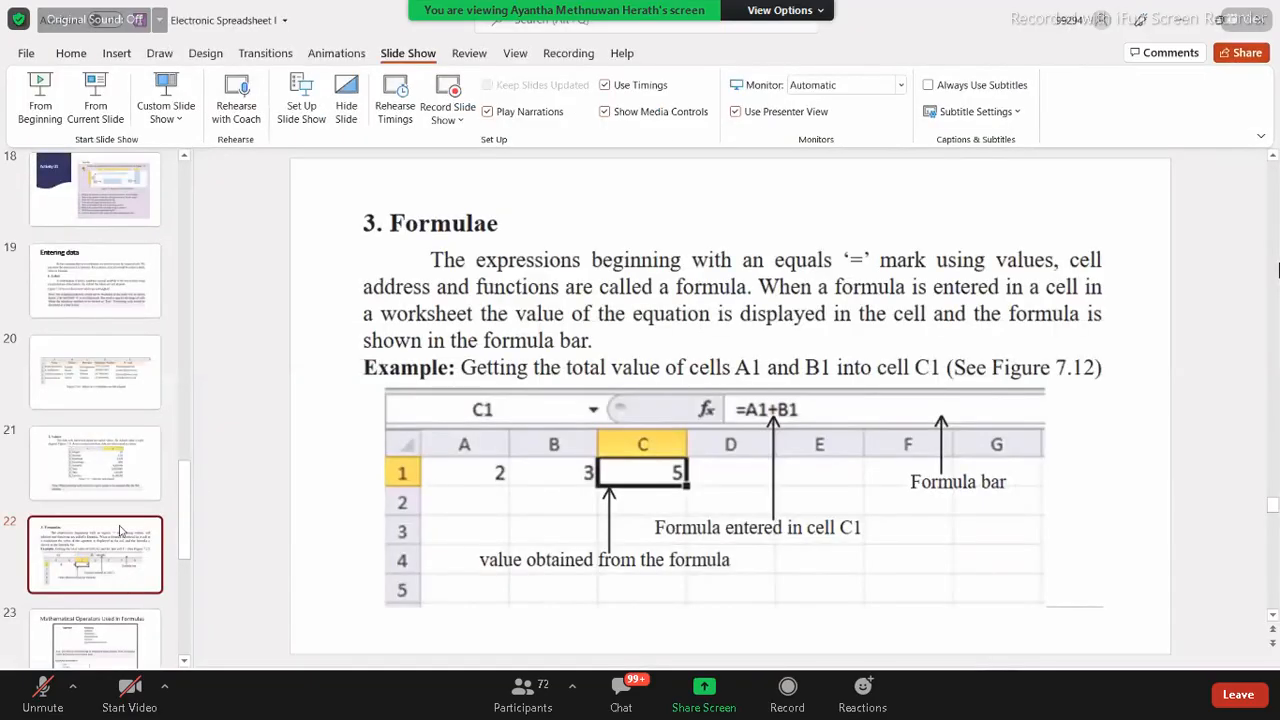
{"action": "scroll", "coordinate": [120, 535], "scroll_direction": "down", "scroll_amount": 1}
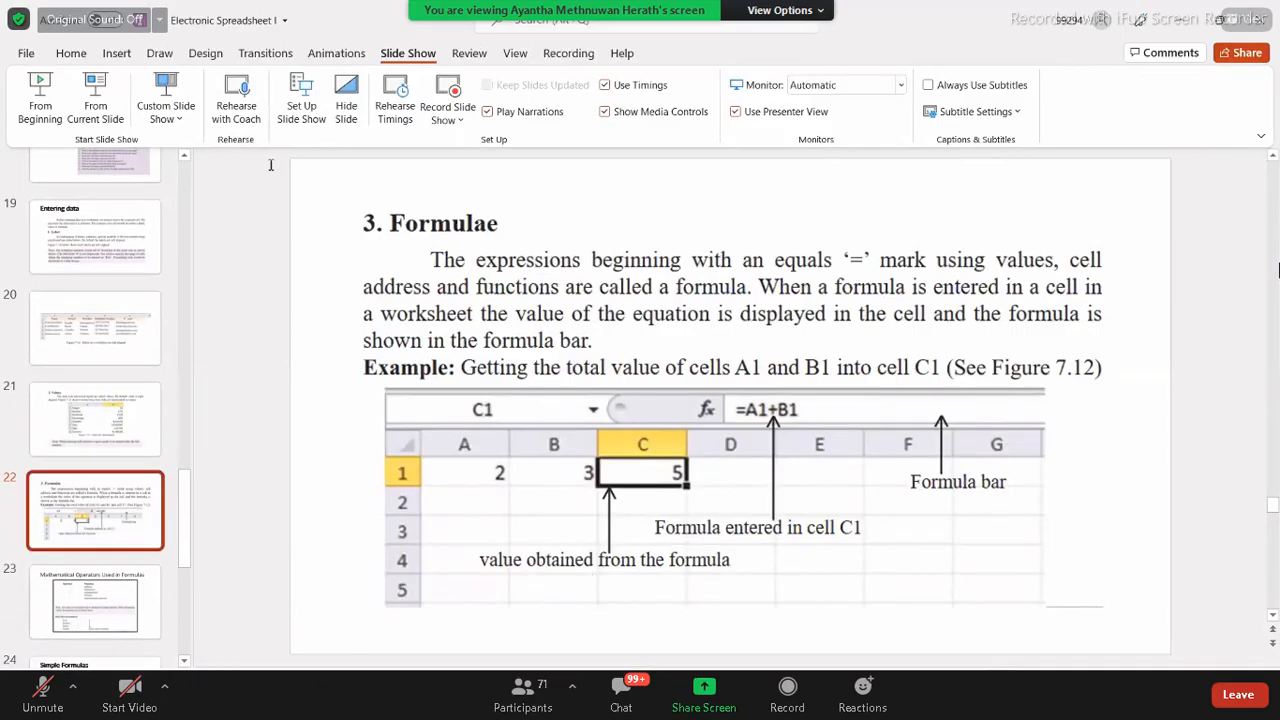
Step: Switch back to the Excel workbook and change the formula in cell F5 to =B2-C2
{"action": "key", "text": "alt+Tab"}
{"action": "left_click", "coordinate": [400, 165]}
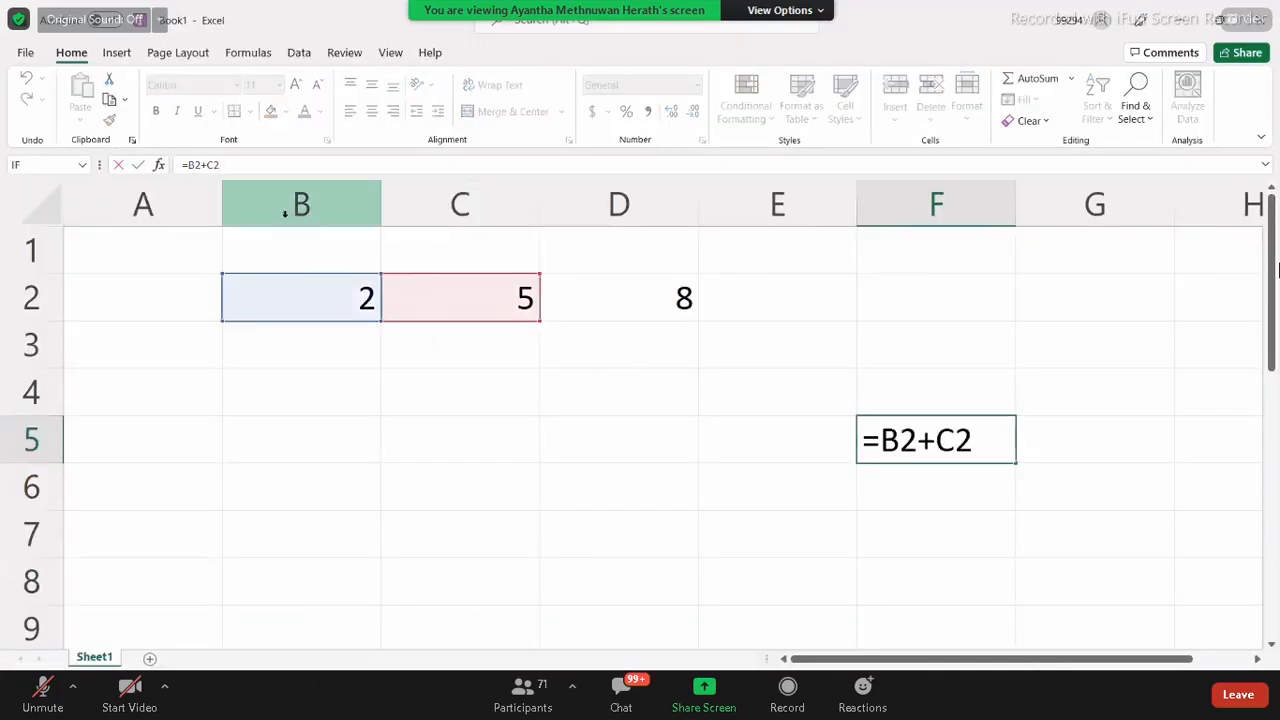
{"action": "key", "text": "BackSpace"}
{"action": "key", "text": "BackSpace"}
{"action": "key", "text": "BackSpace"}
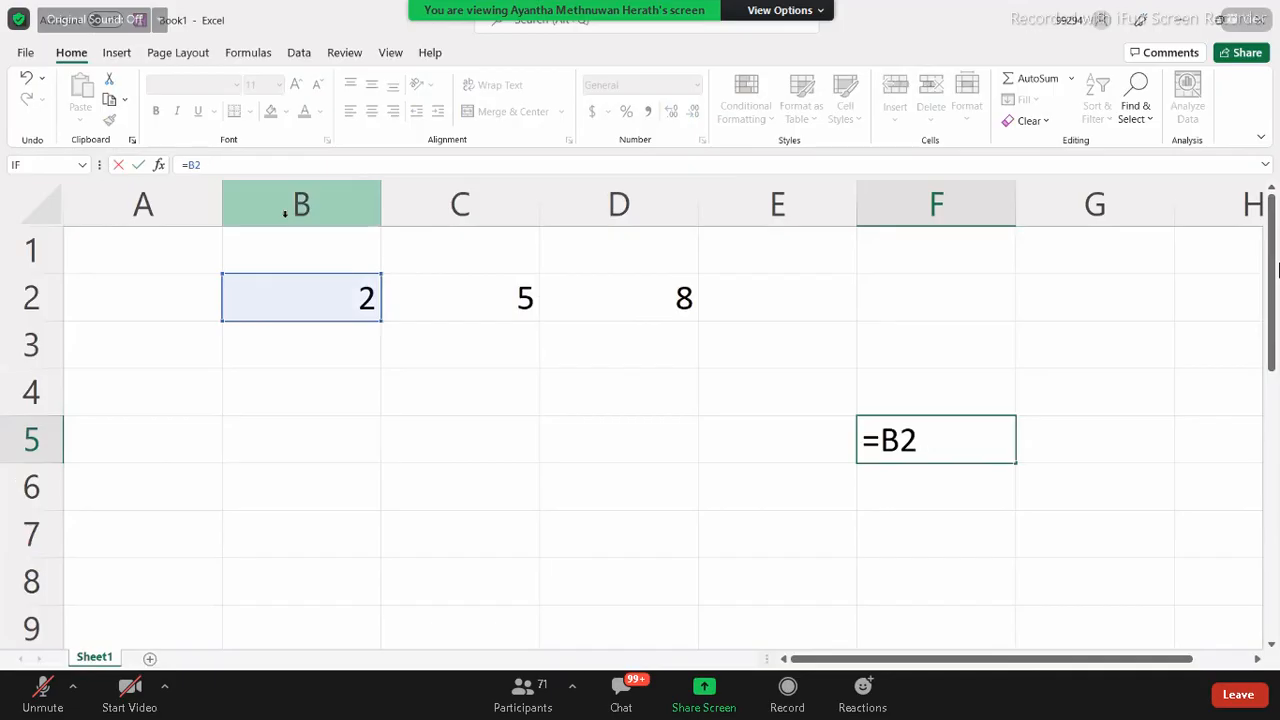
{"action": "type", "text": "-C5"}
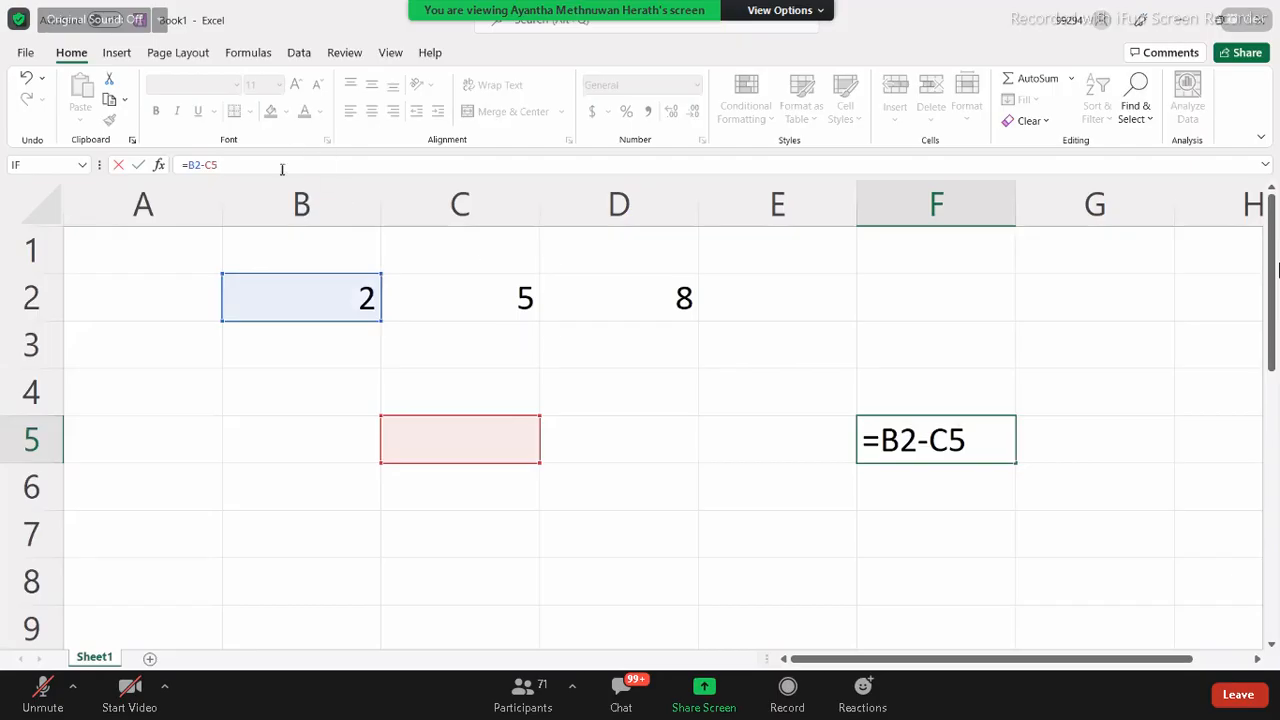
{"action": "key", "text": "BackSpace"}
{"action": "type", "text": "2"}
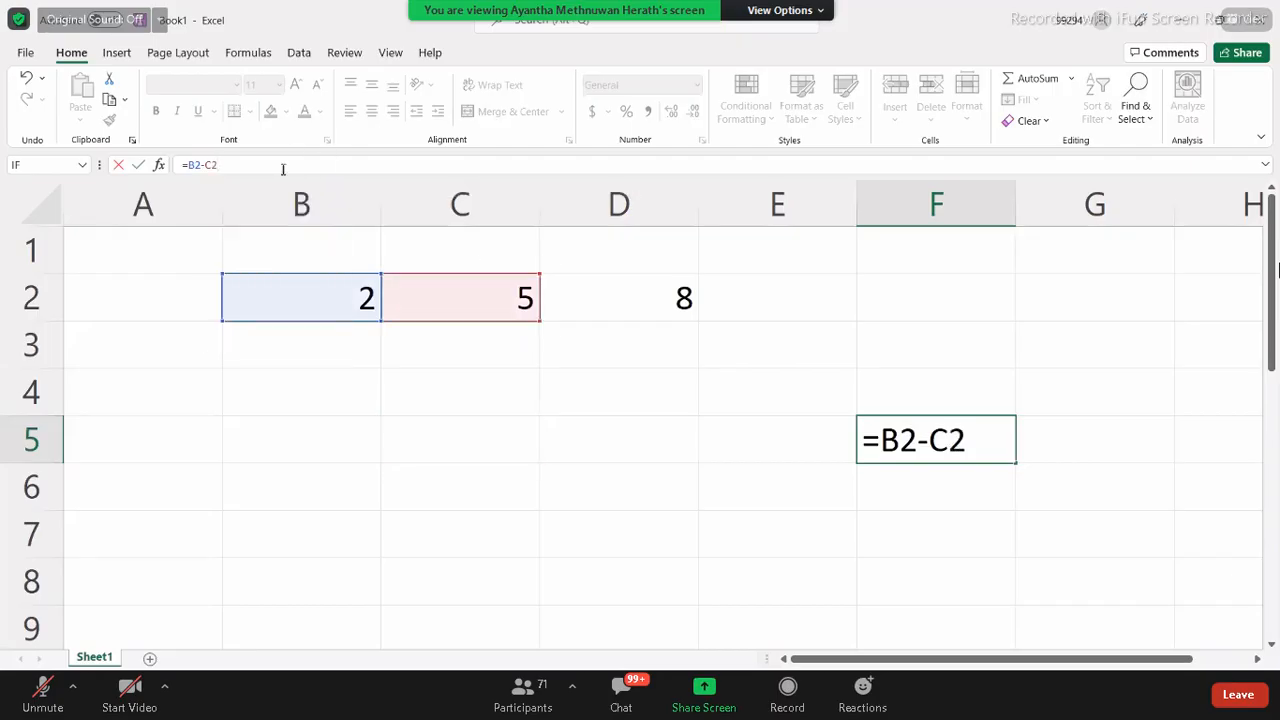
{"action": "left_click", "coordinate": [941, 447]}
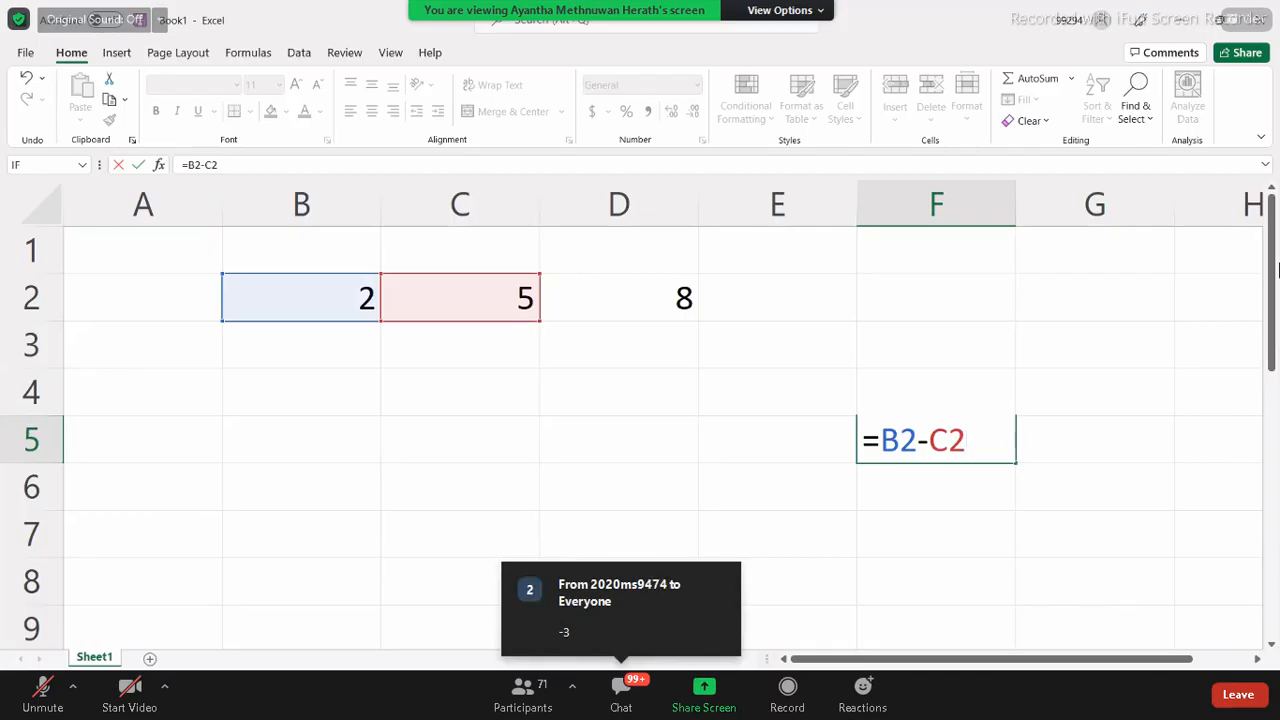
{"action": "key", "text": "Return"}
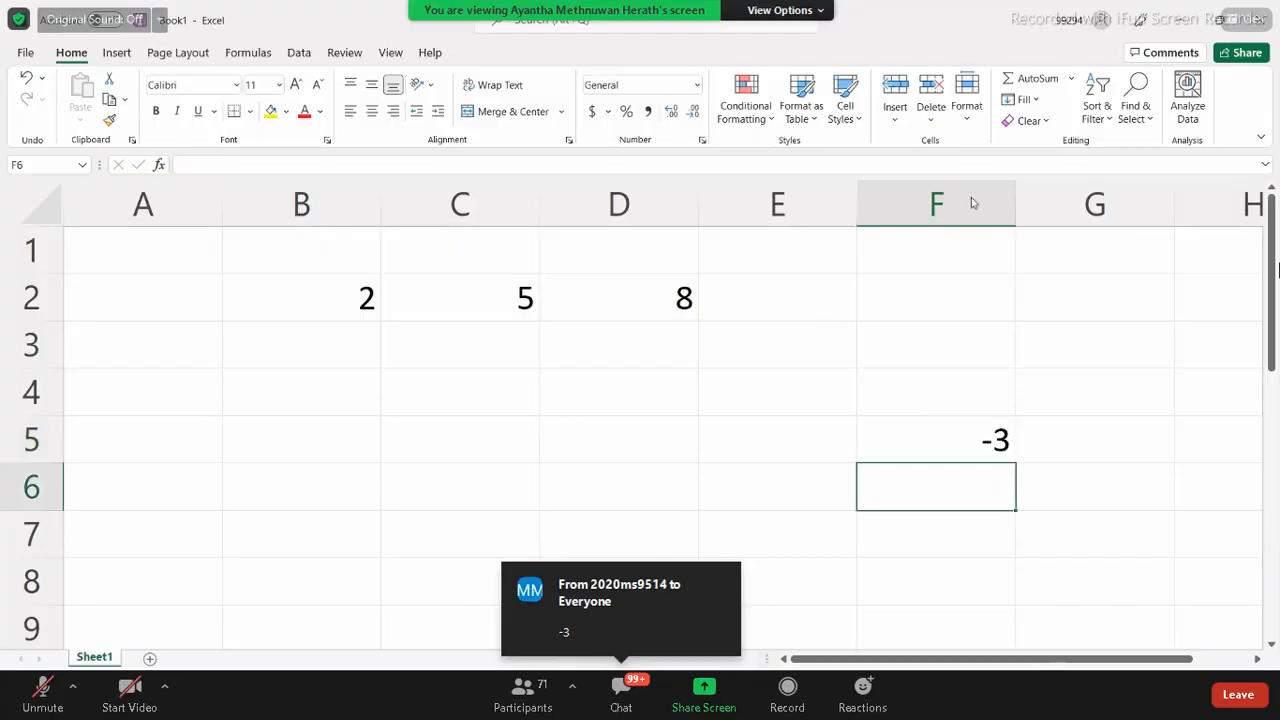
{"action": "left_click", "coordinate": [905, 242]}
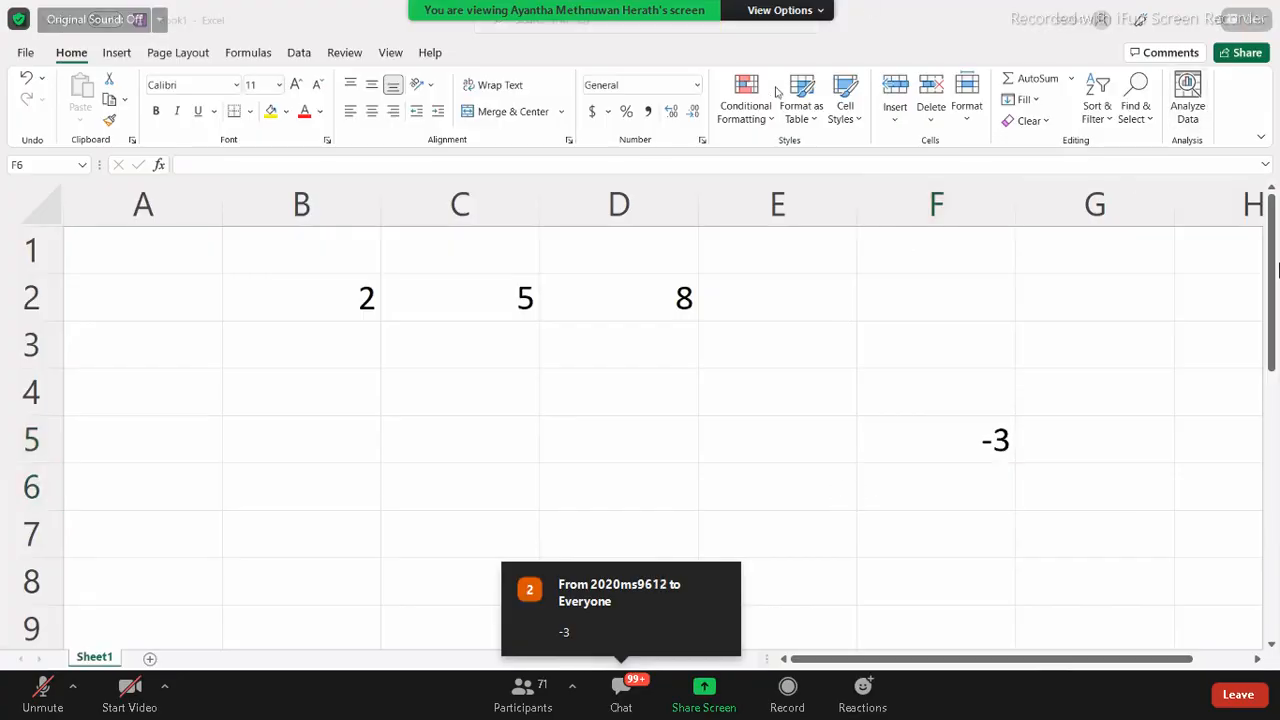
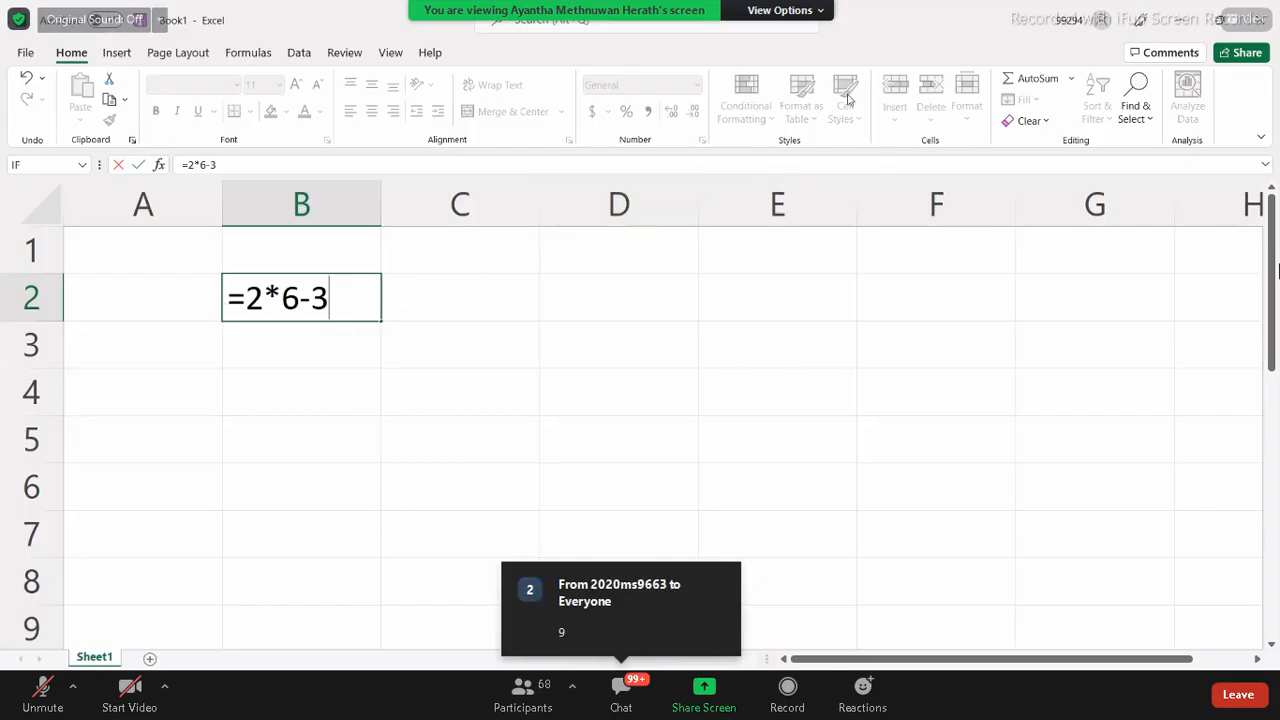
Step: Enter the formula =2*6-3 in cell B2
{"action": "left_click", "coordinate": [284, 274]}
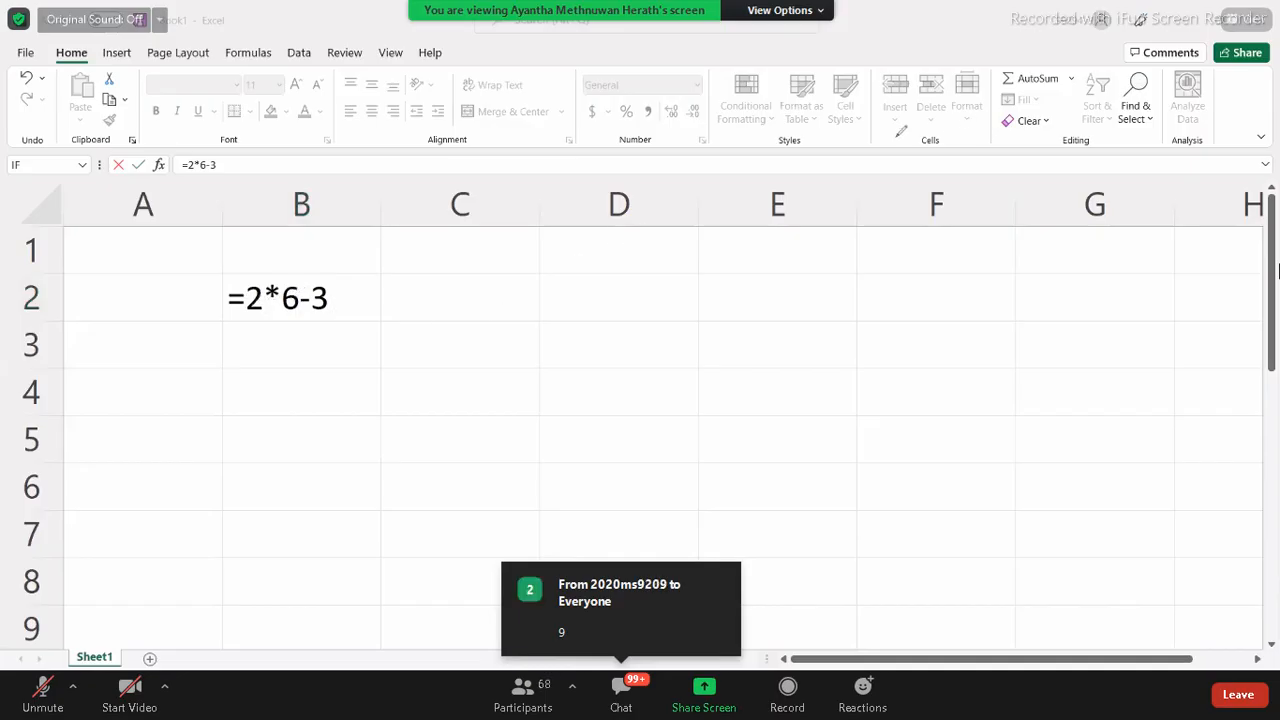
{"action": "left_click", "coordinate": [340, 295]}
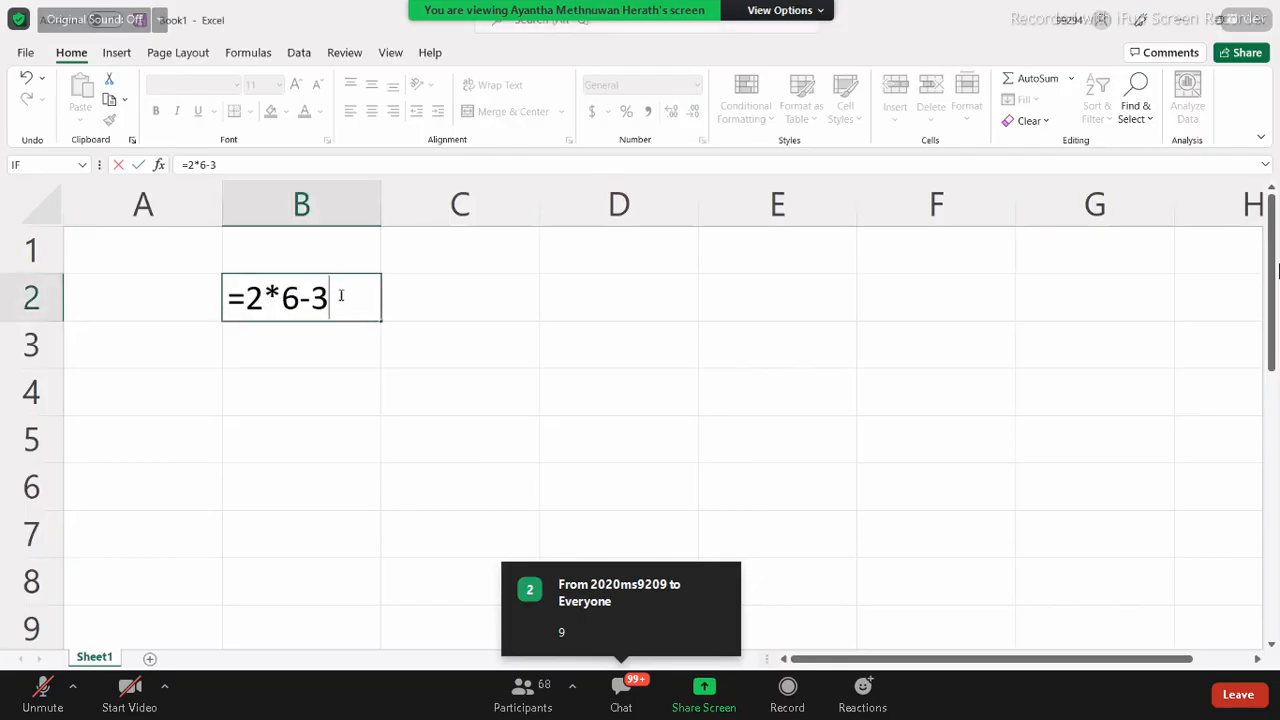
{"action": "type", "text": "=2*6-3"}
{"action": "key", "text": "Return"}
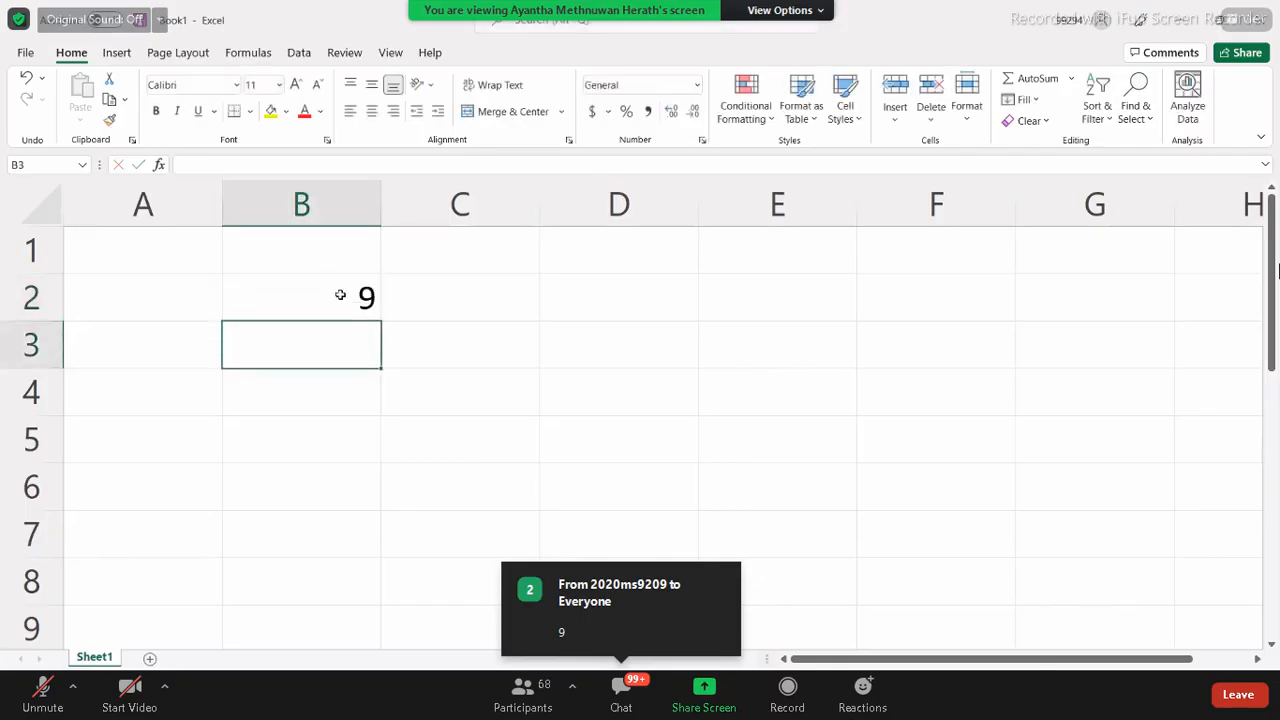
Step: Clear cell B2 and enter the formula =(2+4)*6-2 in it
{"action": "left_click", "coordinate": [340, 295]}
{"action": "key", "text": "Delete"}
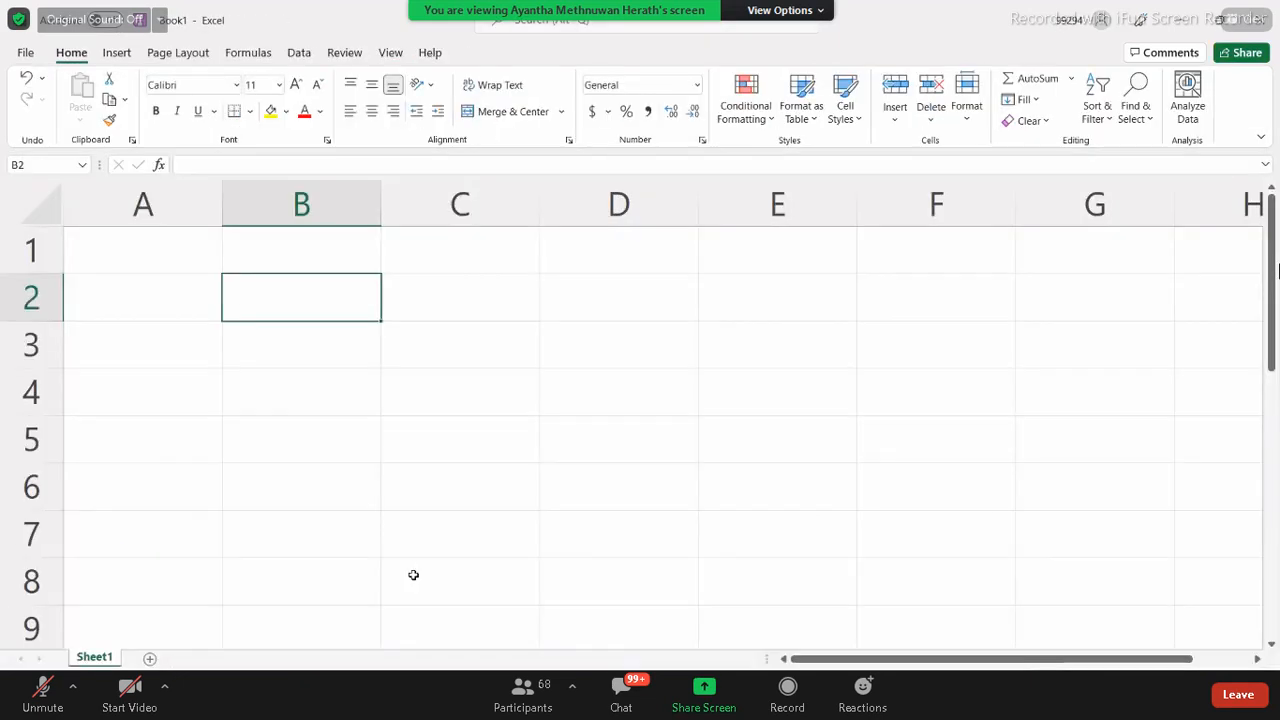
{"action": "type", "text": "=(2+4)"}
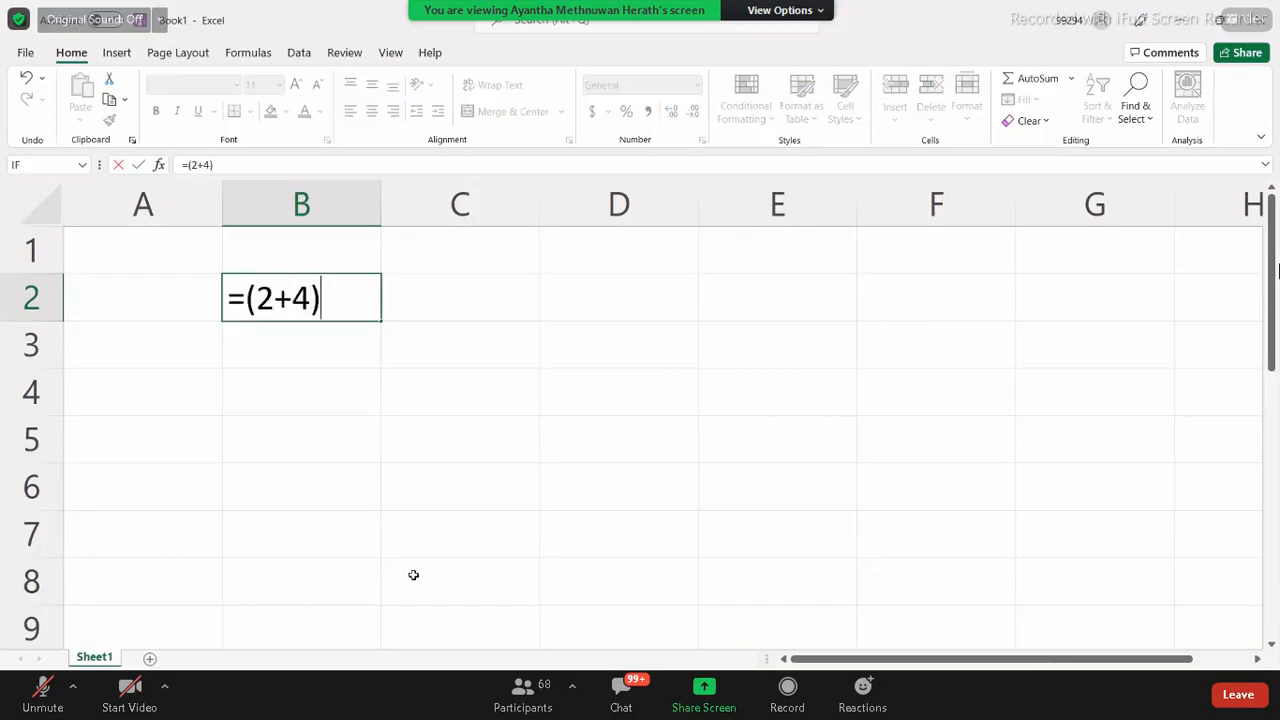
{"action": "type", "text": "*6-3"}
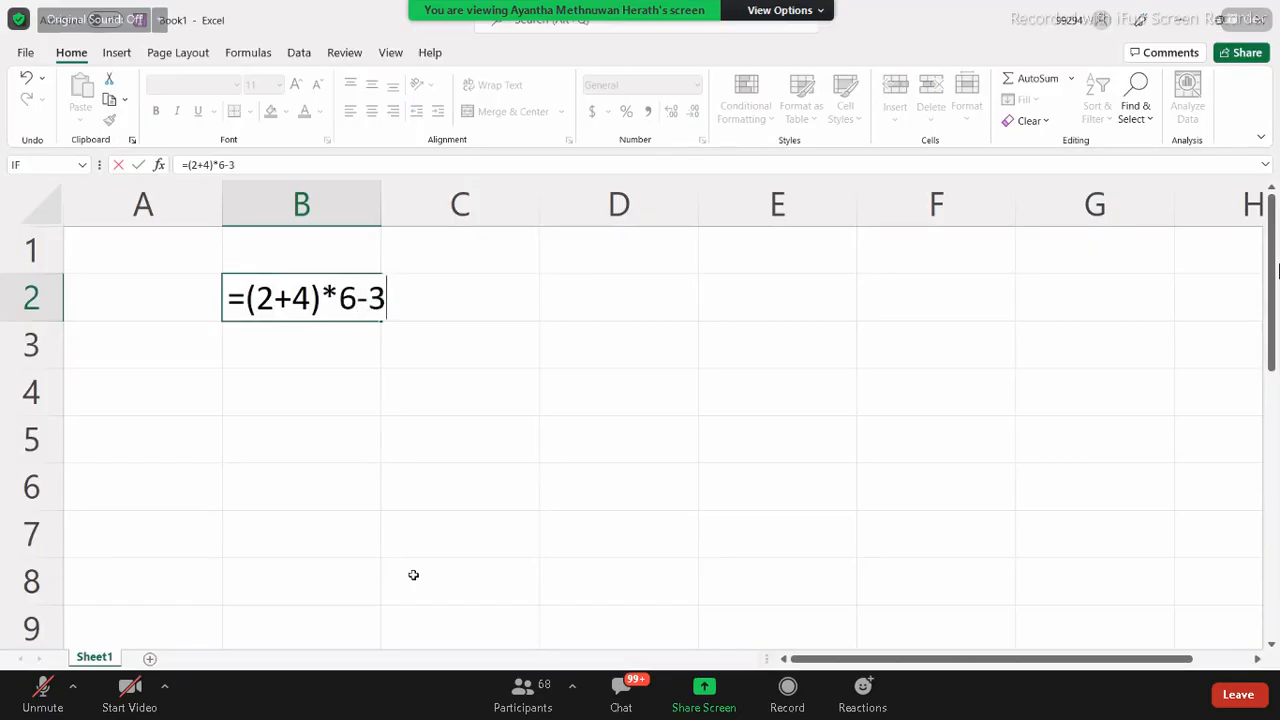
{"action": "key", "text": "BackSpace"}
{"action": "type", "text": "7"}
{"action": "key", "text": "BackSpace"}
{"action": "type", "text": "2"}
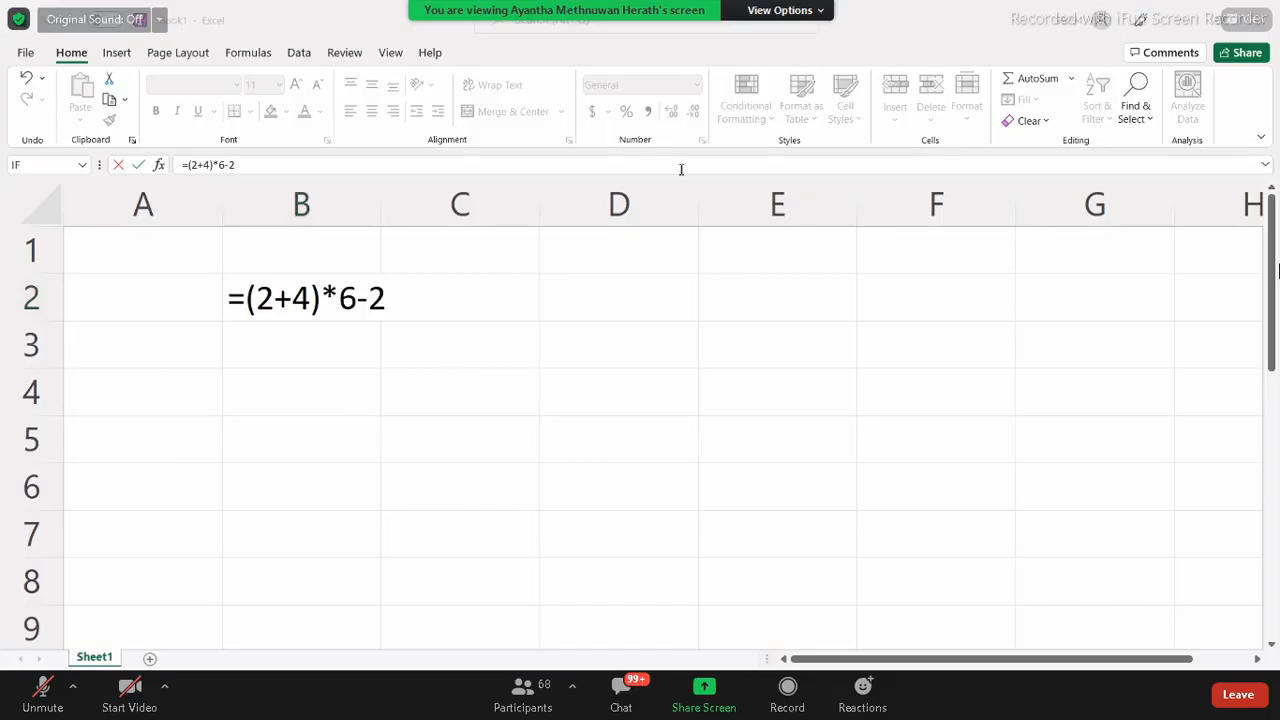
{"action": "left_click", "coordinate": [384, 297]}
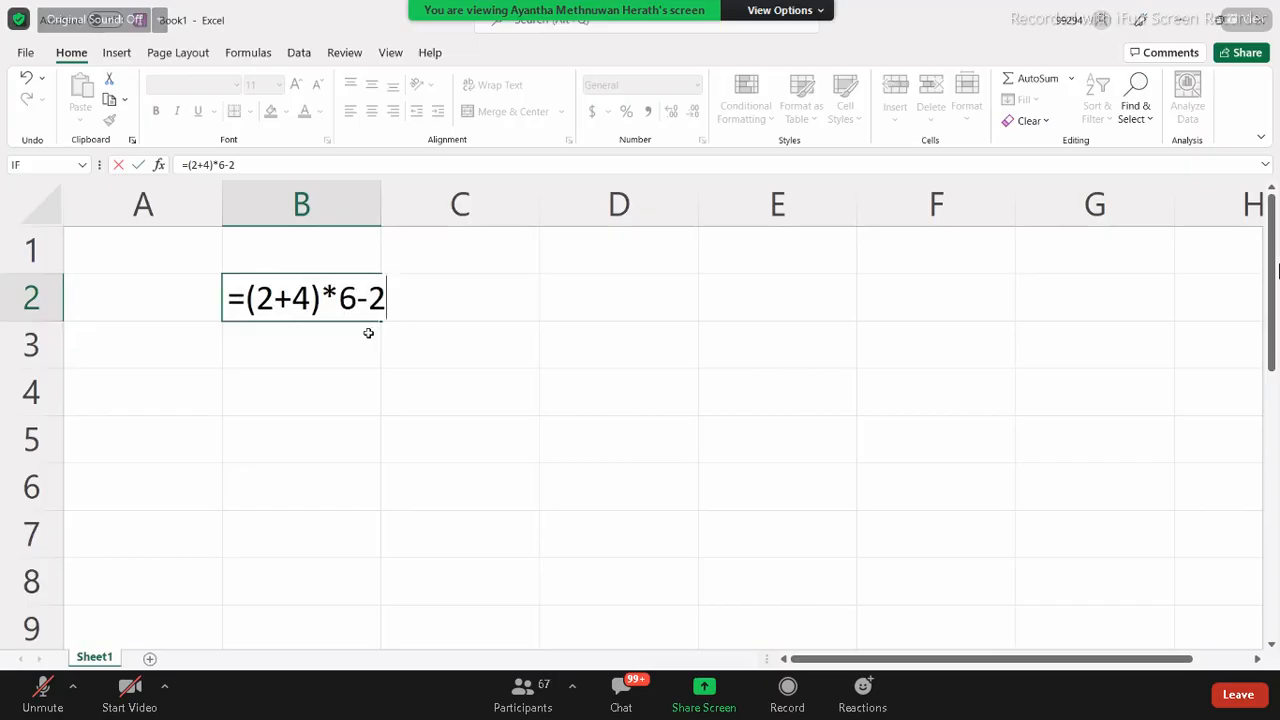
{"action": "key", "text": "Return"}
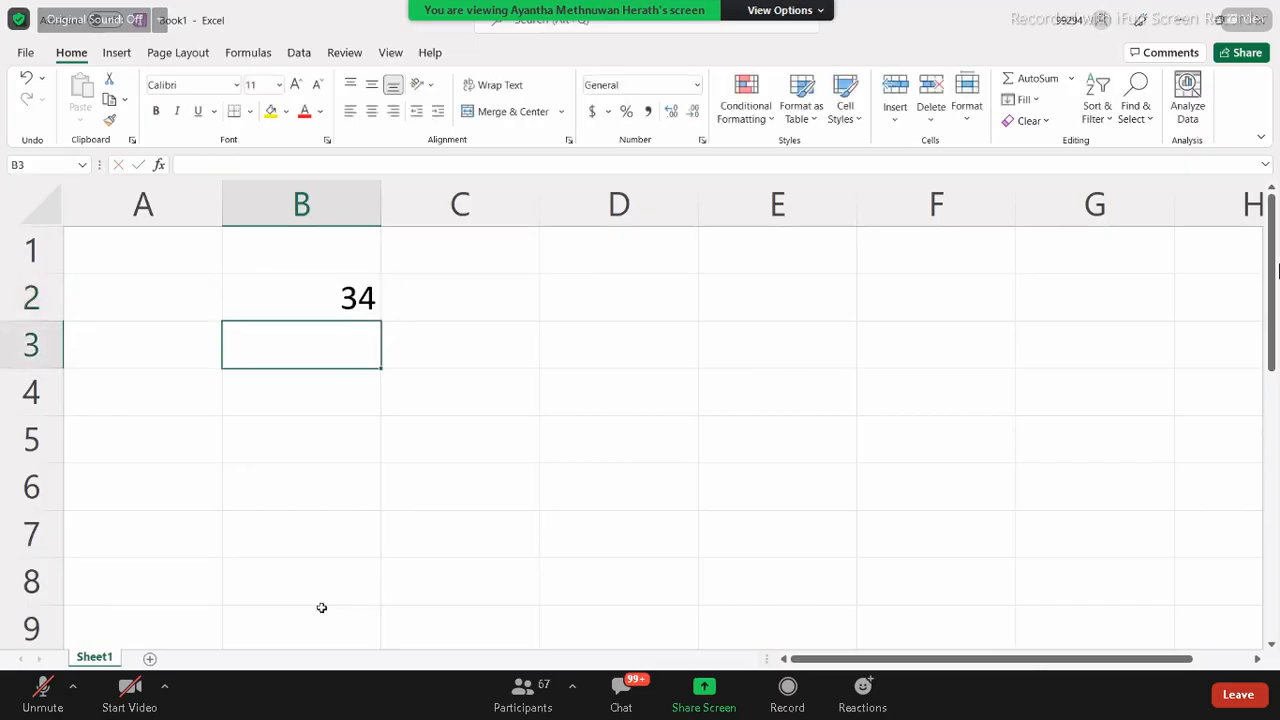
Step: Clear cell B2, write the formula =6/2*3-(5+7) in it, and minimize the Chat window
{"action": "left_click", "coordinate": [322, 297]}
{"action": "key", "text": "Delete"}
{"action": "type", "text": "="}
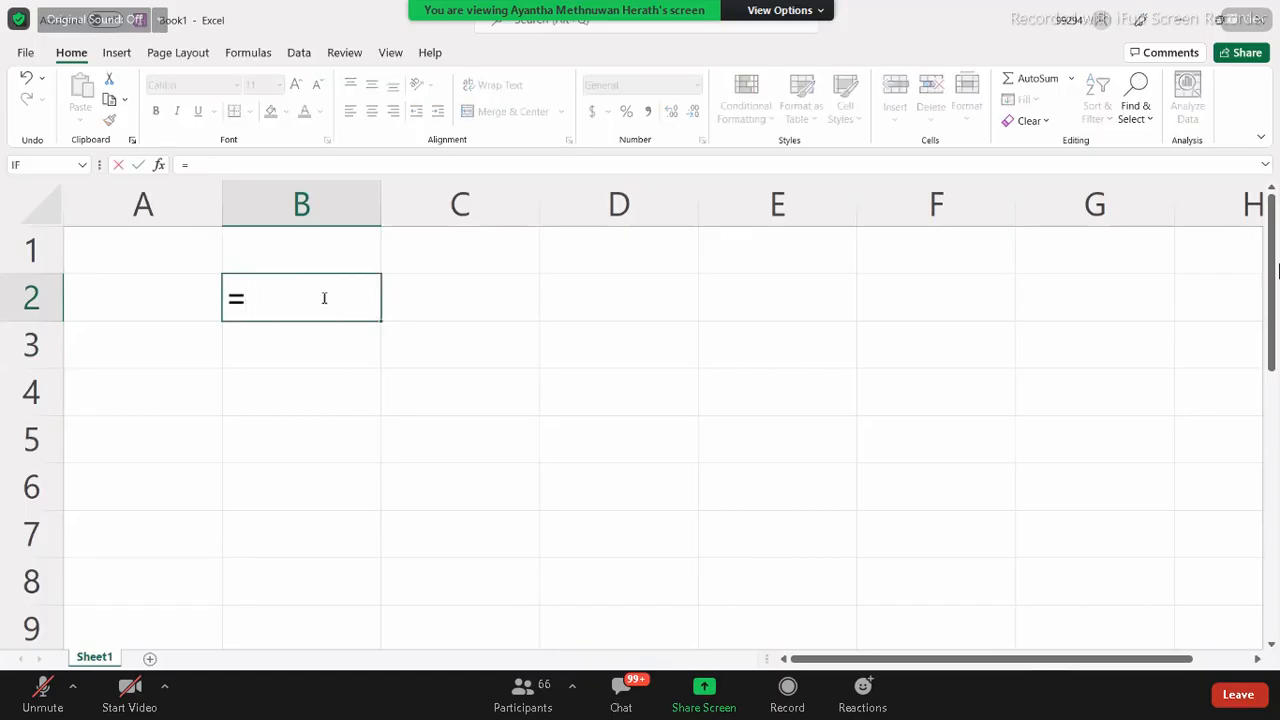
{"action": "type", "text": "6/6"}
{"action": "key", "text": "BackSpace"}
{"action": "type", "text": "2"}
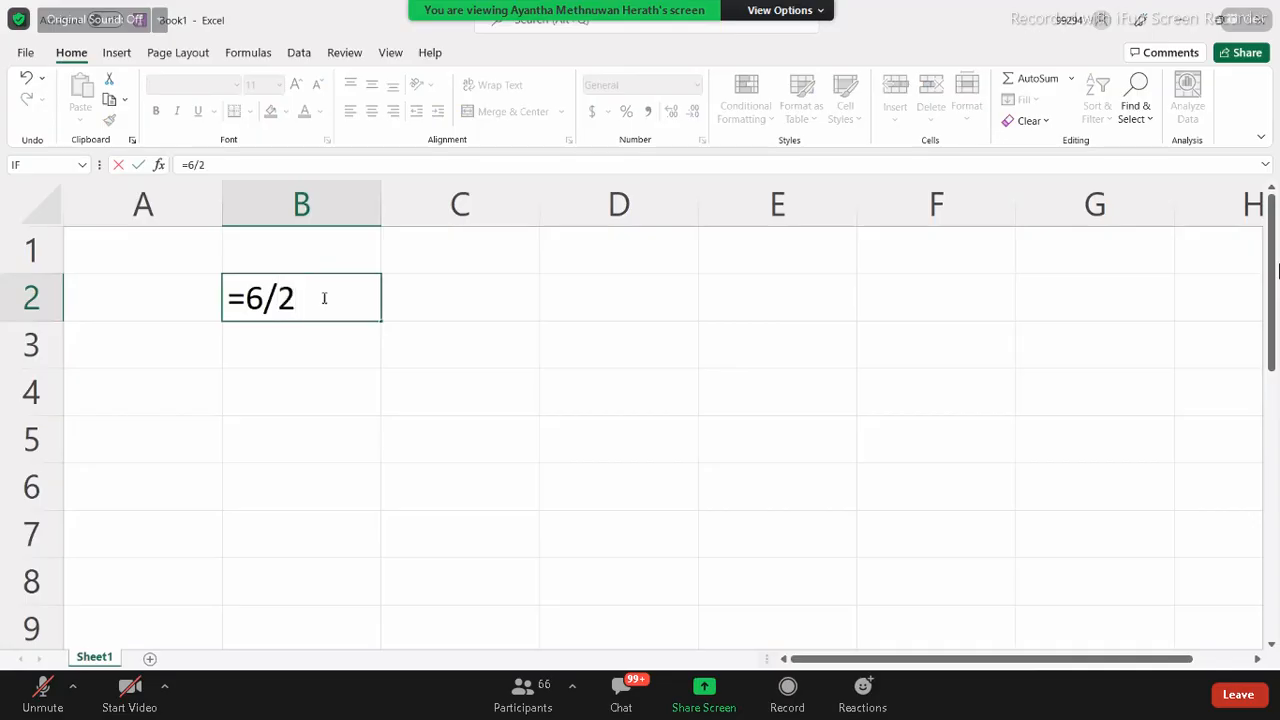
{"action": "type", "text": "*3("}
{"action": "key", "text": "BackSpace"}
{"action": "type", "text": "-(5+7)"}
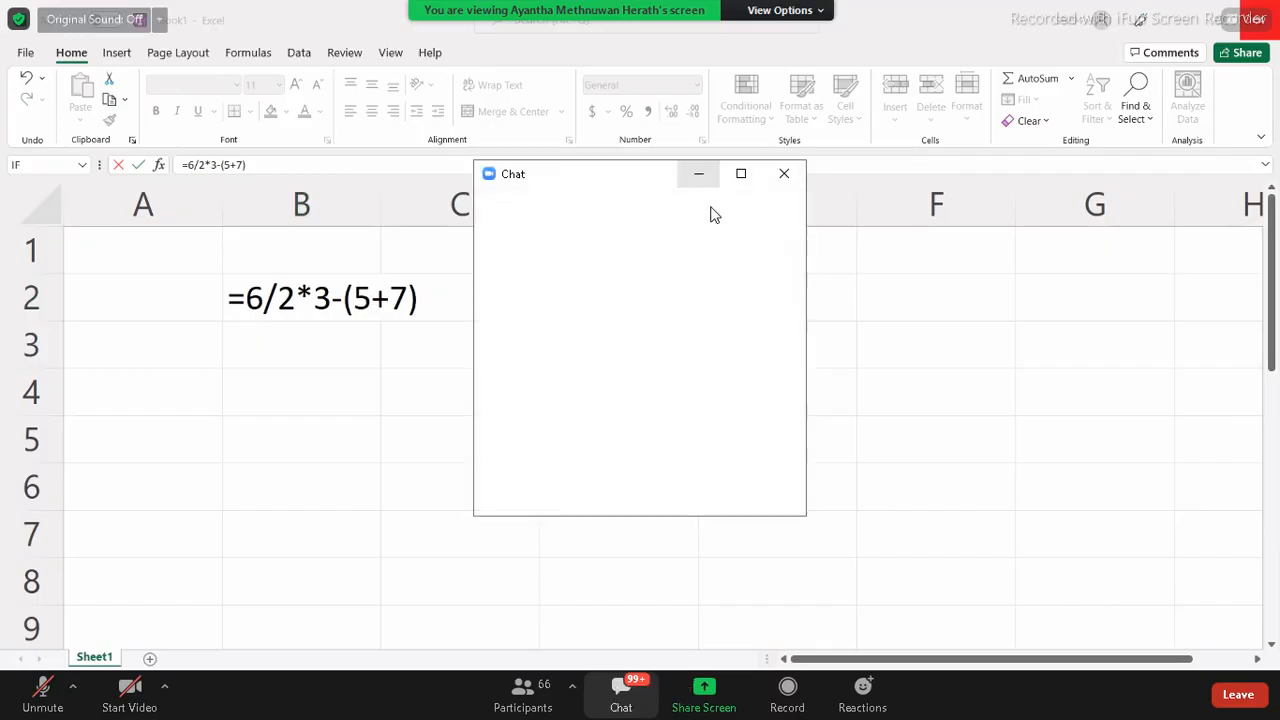
{"action": "left_click", "coordinate": [699, 177]}
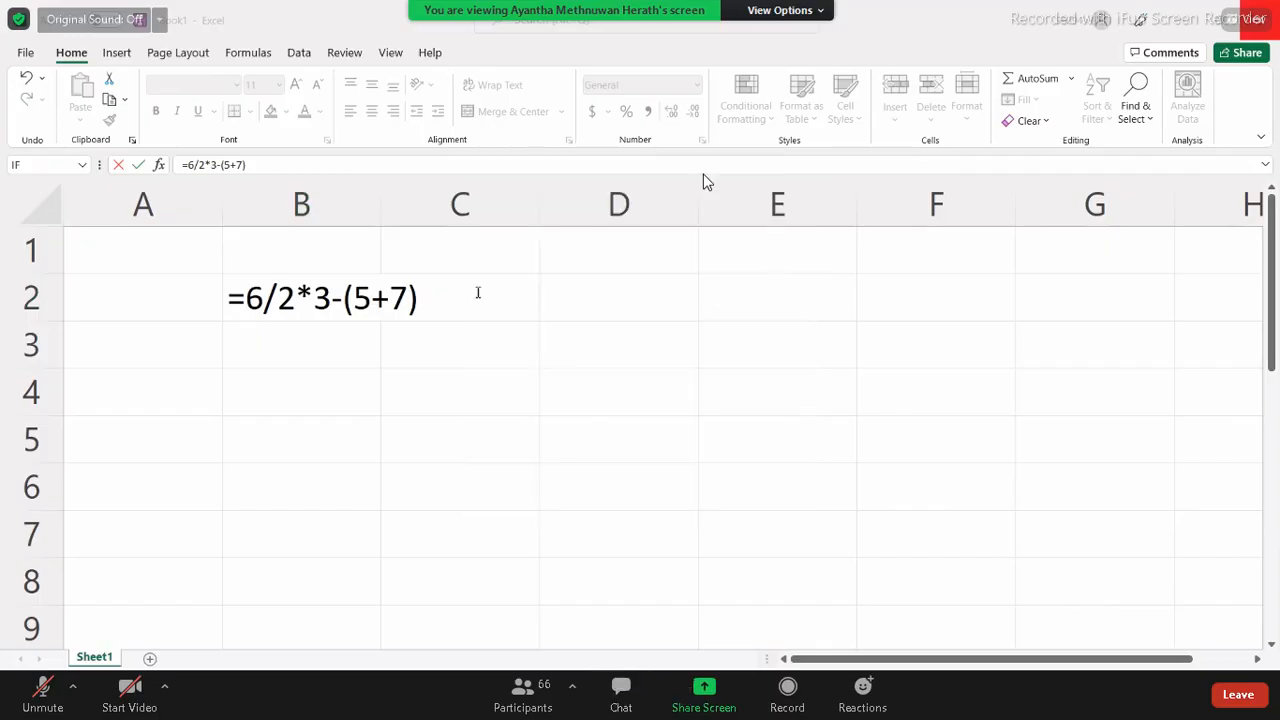